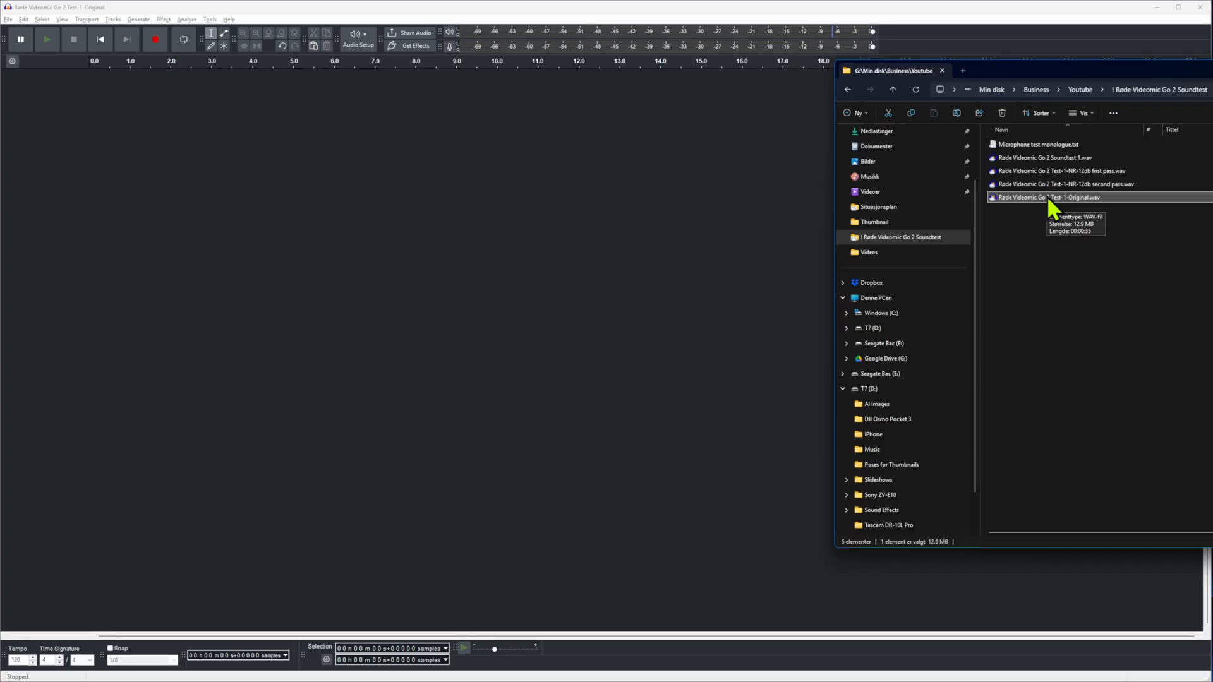
# Step: Import the "Røde Videomic Go 2 Test-1-Original.wav" file into the empty project and increase the track's height
pyautogui.moveTo(1048, 196); pyautogui.dragTo(515, 241)
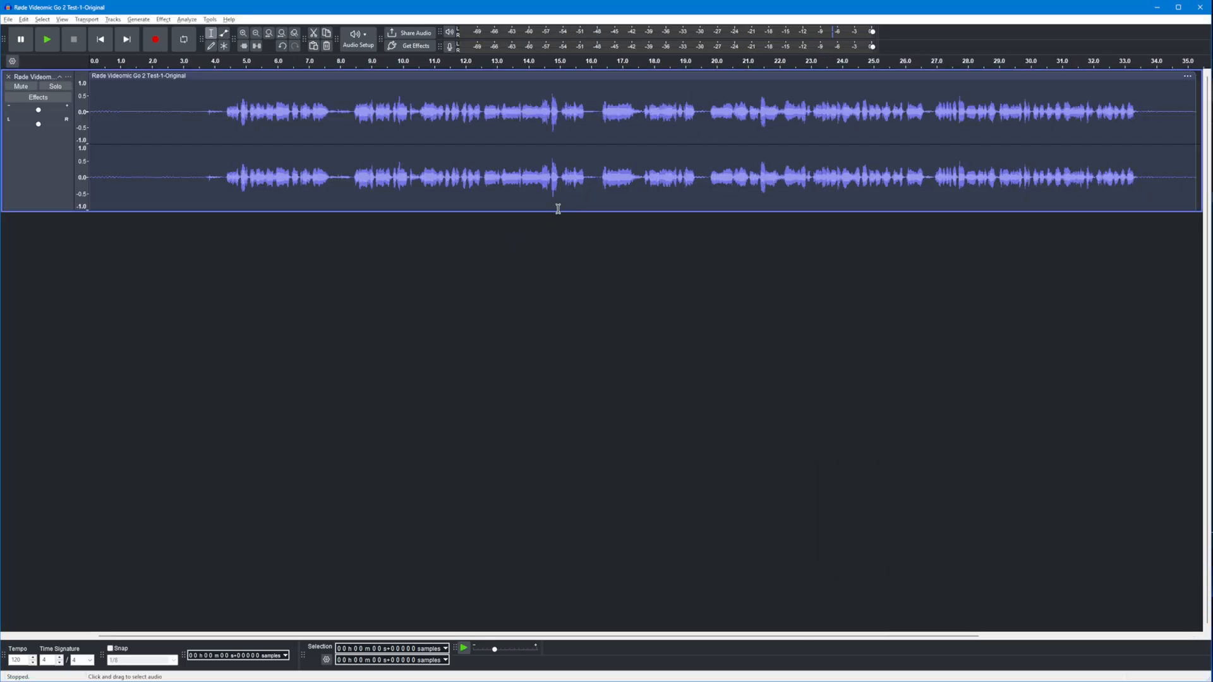
pyautogui.moveTo(558, 211); pyautogui.dragTo(563, 328)
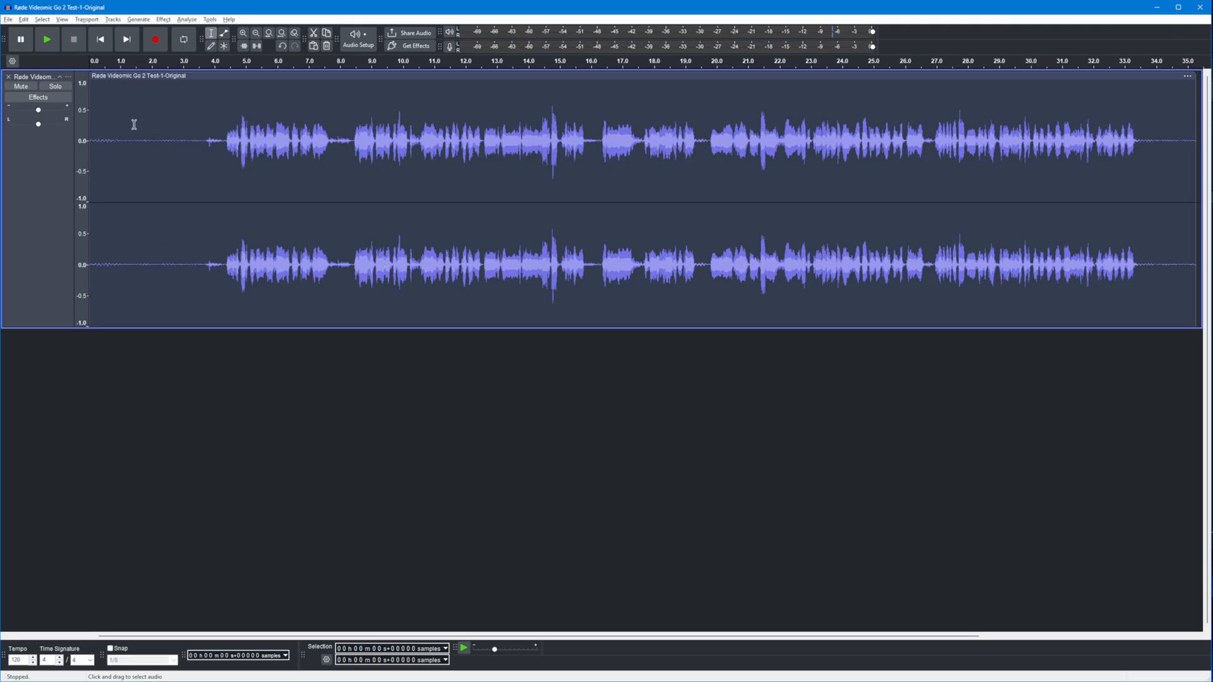
# Step: Play the recording from the quiet section before the speech and make the track slightly taller
pyautogui.moveTo(130, 140); pyautogui.dragTo(190, 144)
pyautogui.click(205, 161)
pyautogui.click(46, 39)
pyautogui.moveTo(314, 328); pyautogui.dragTo(321, 360)
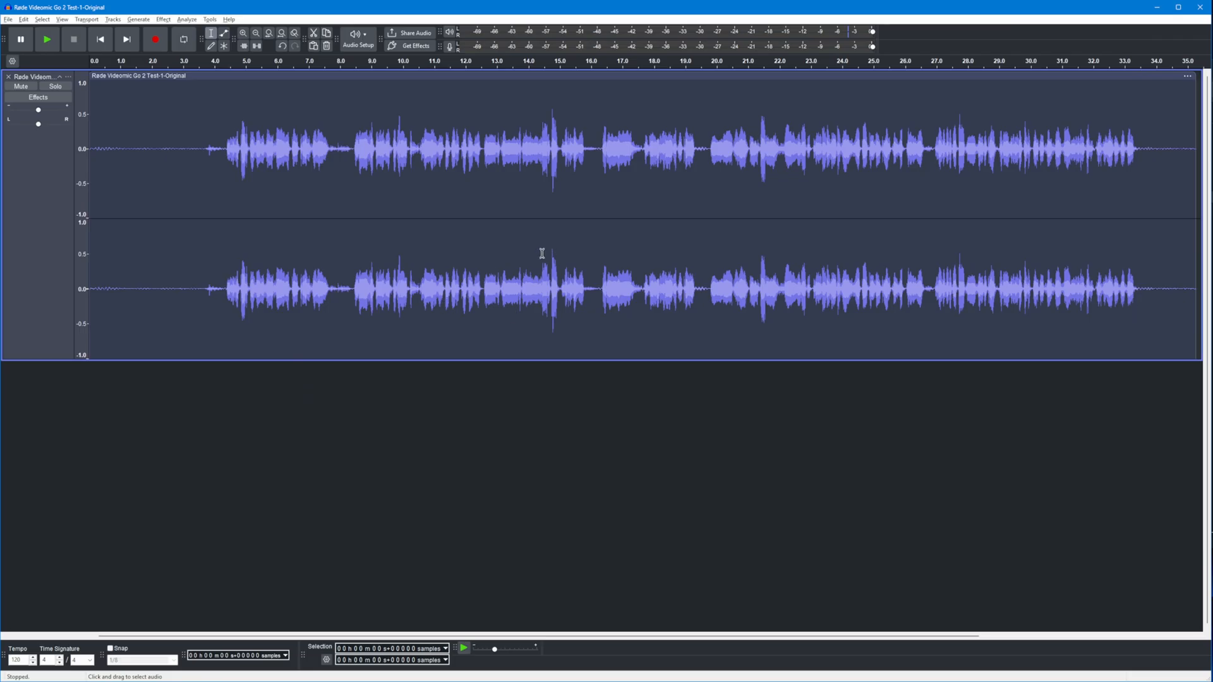
# Step: Examine the tallest waveform peaks near 5, 10, 15, 21.5 and 28 seconds by marking each one briefly
pyautogui.moveTo(551, 252); pyautogui.dragTo(556, 253)
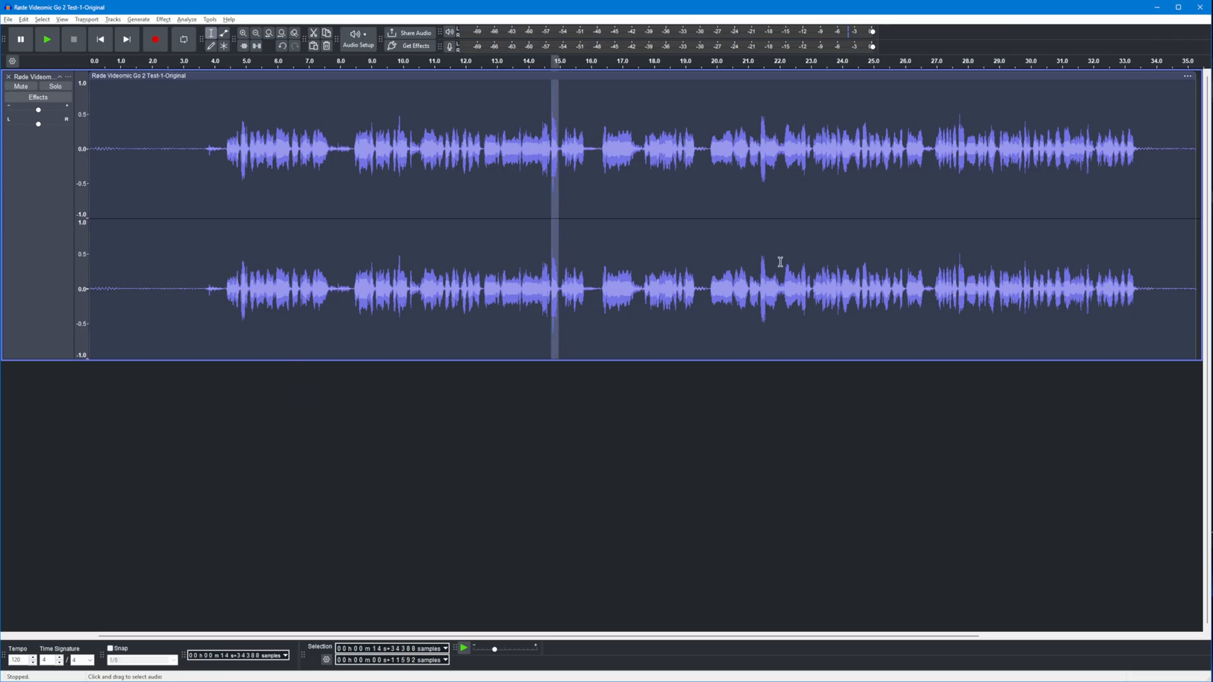
pyautogui.moveTo(761, 260); pyautogui.dragTo(766, 263)
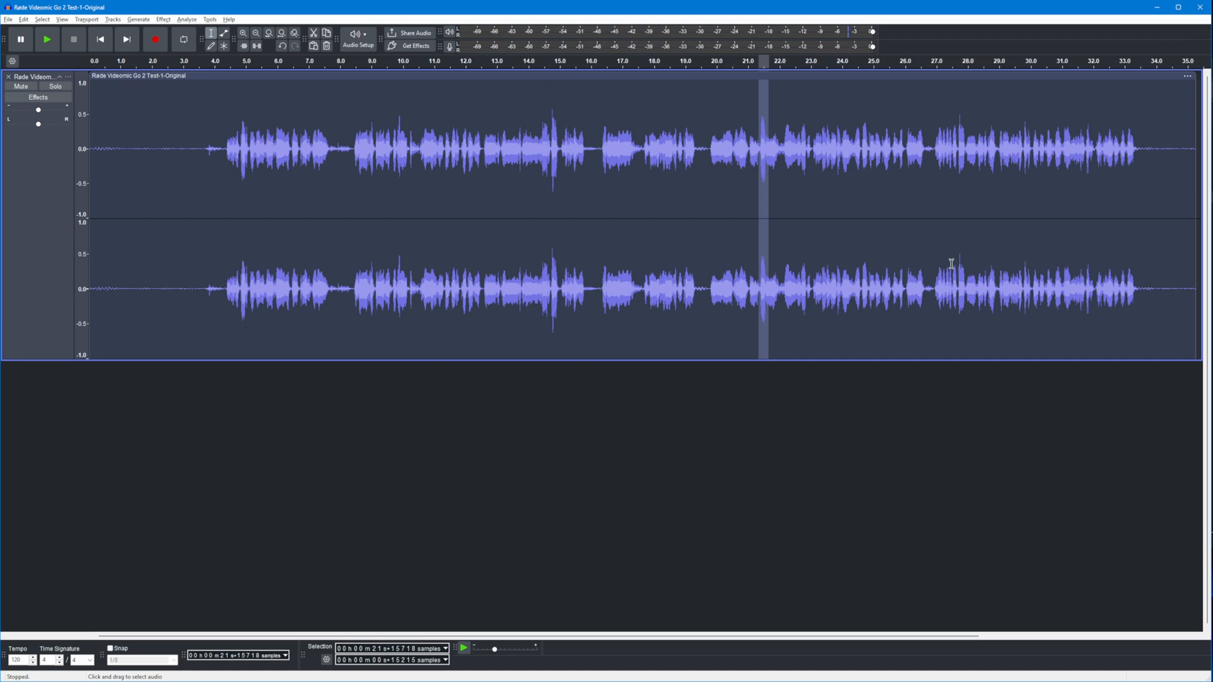
pyautogui.moveTo(953, 264); pyautogui.dragTo(977, 265)
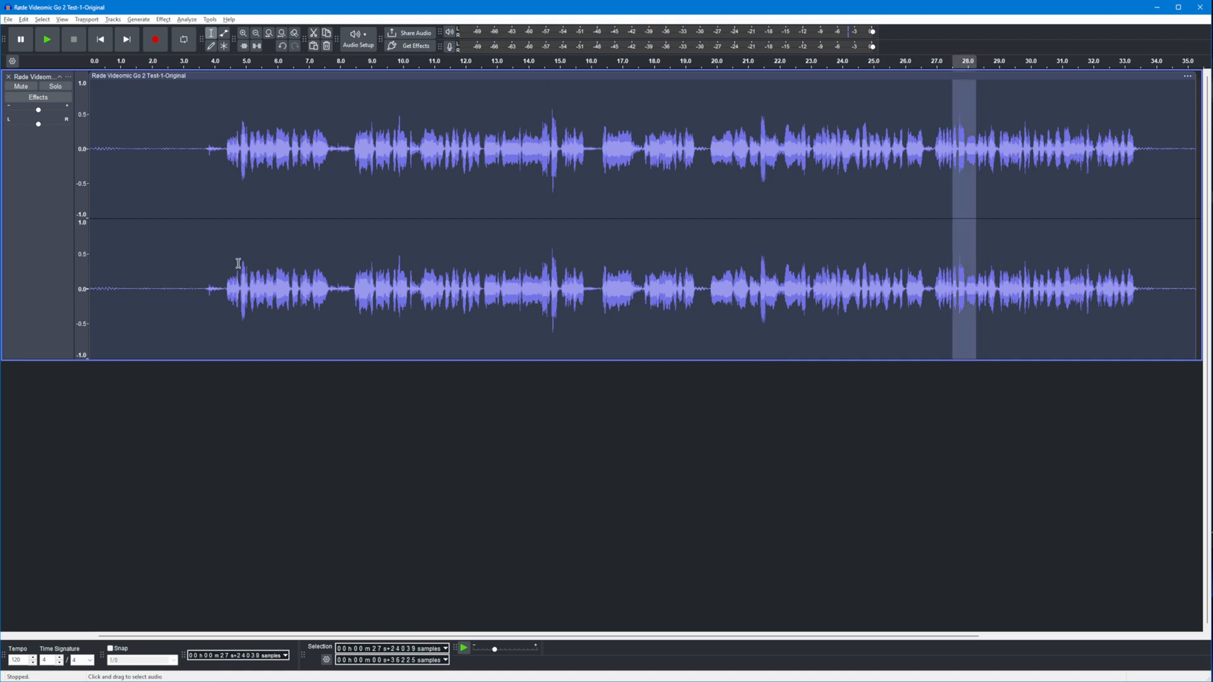
pyautogui.moveTo(238, 263); pyautogui.dragTo(253, 263)
pyautogui.moveTo(391, 263); pyautogui.dragTo(407, 263)
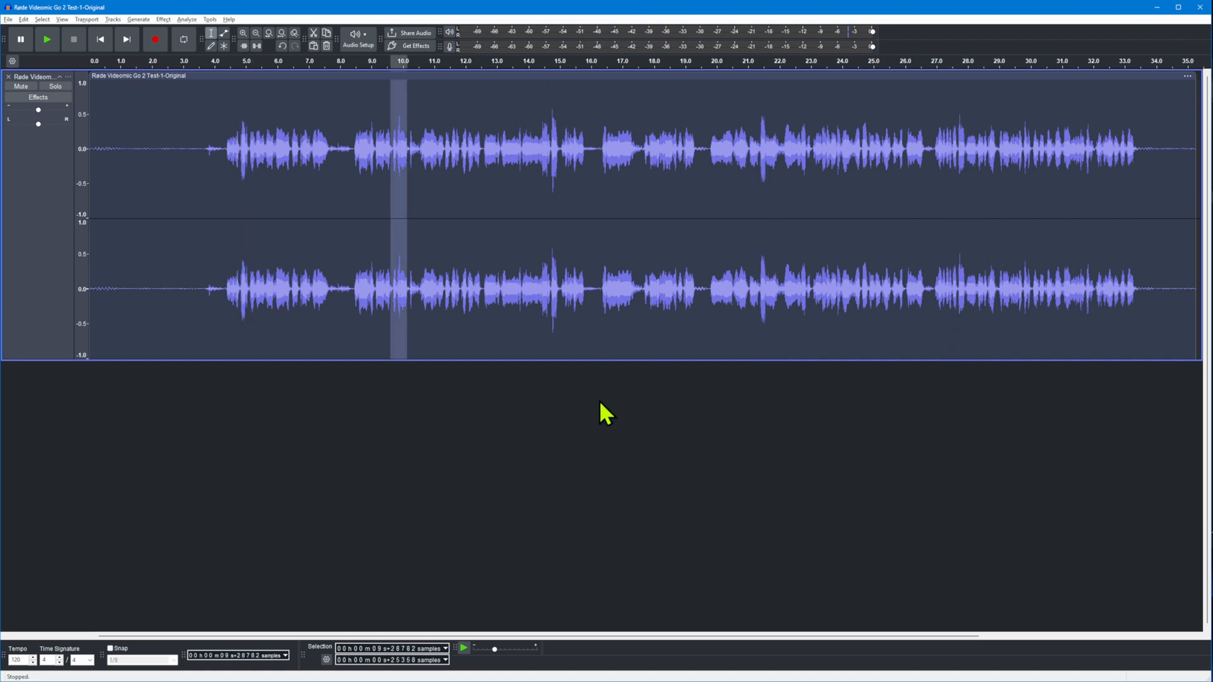
pyautogui.click(546, 422)
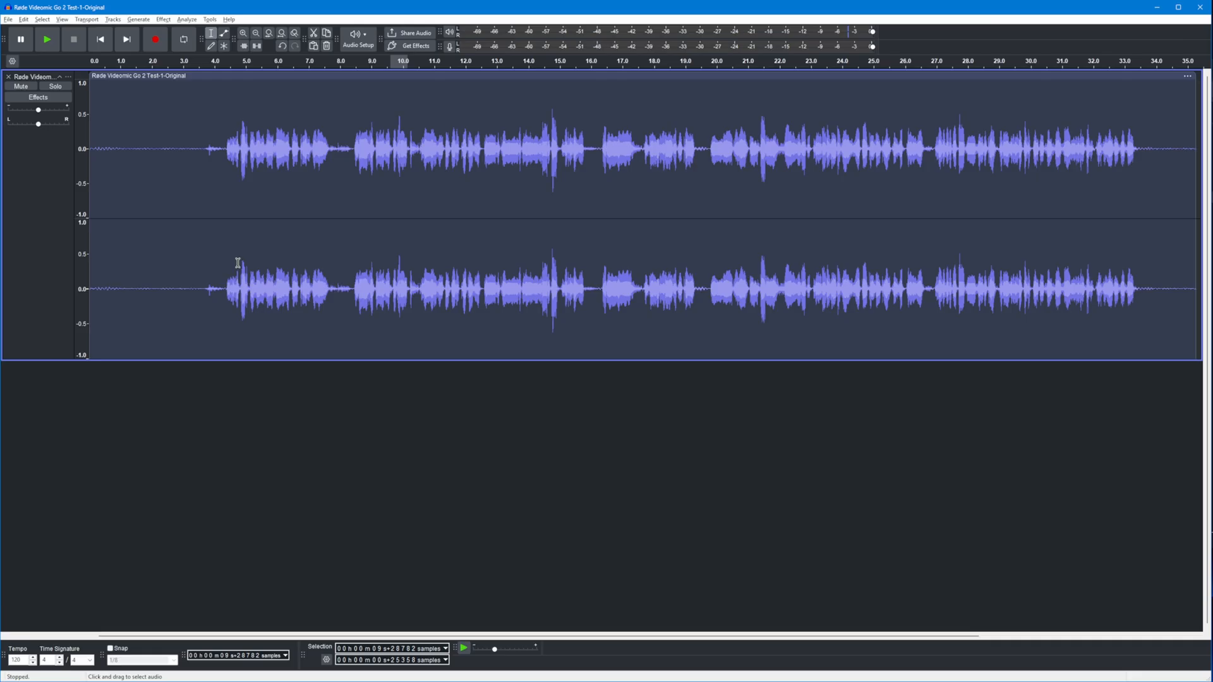
pyautogui.moveTo(237, 263); pyautogui.dragTo(251, 263)
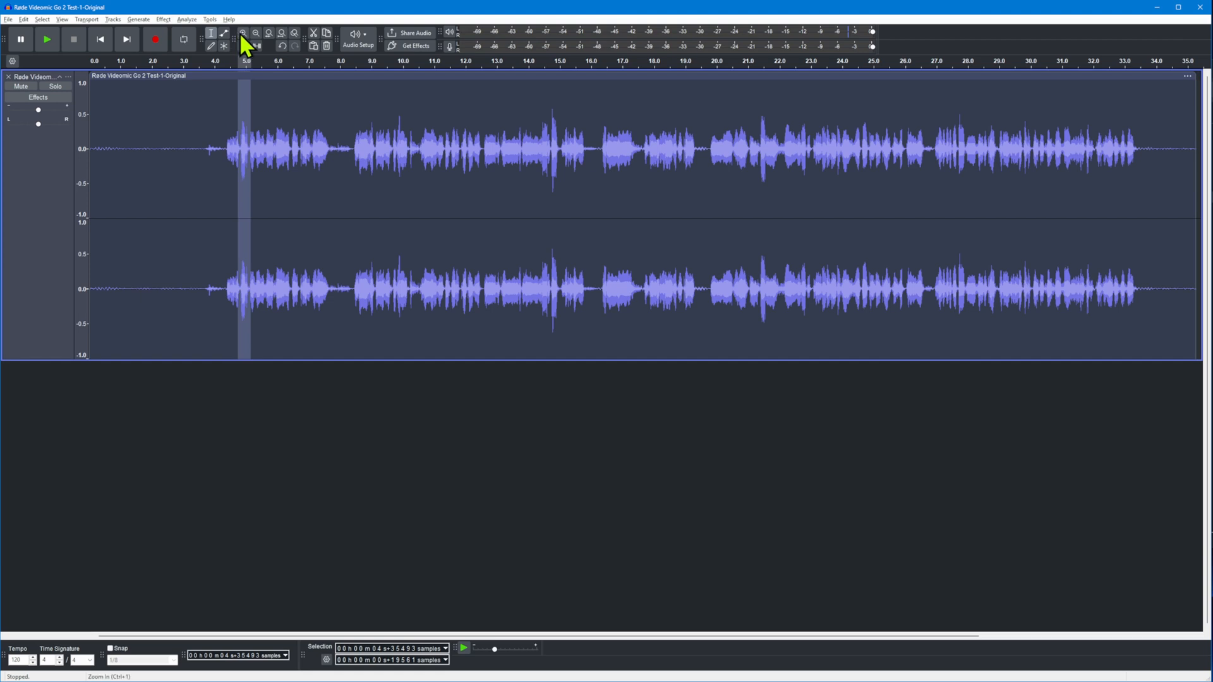
pyautogui.click(319, 253)
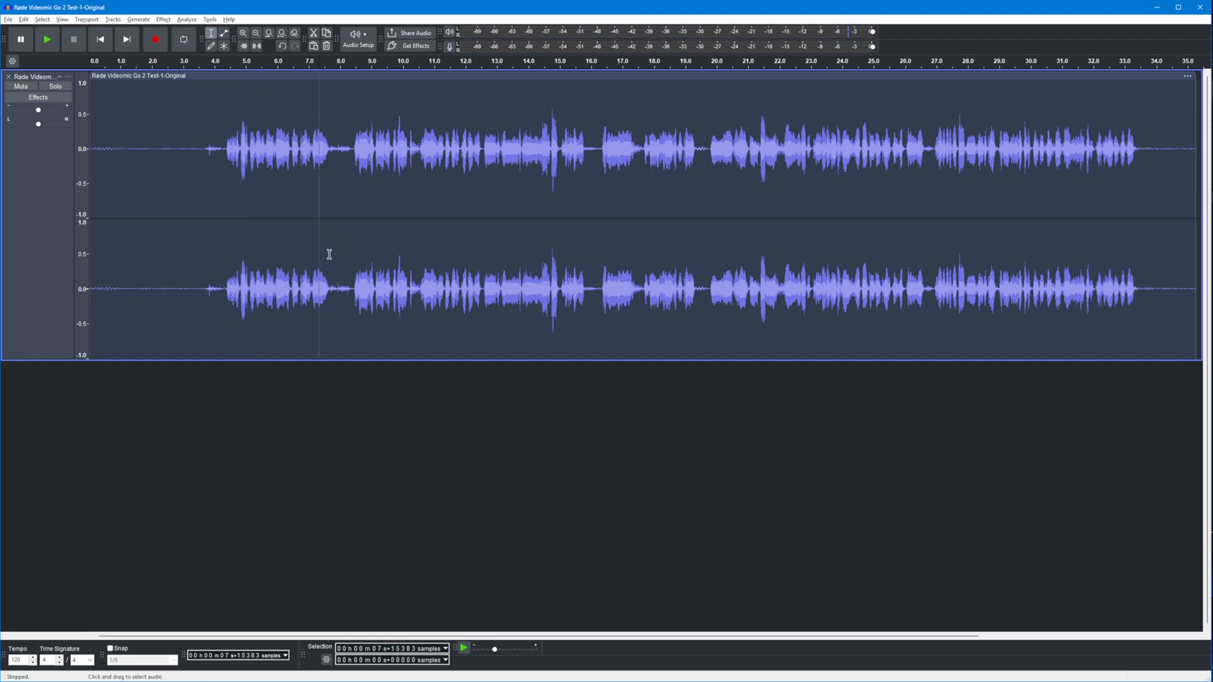
# Step: Run ACX Check on the entire recording and close its report after reading the levels
pyautogui.click(190, 19)
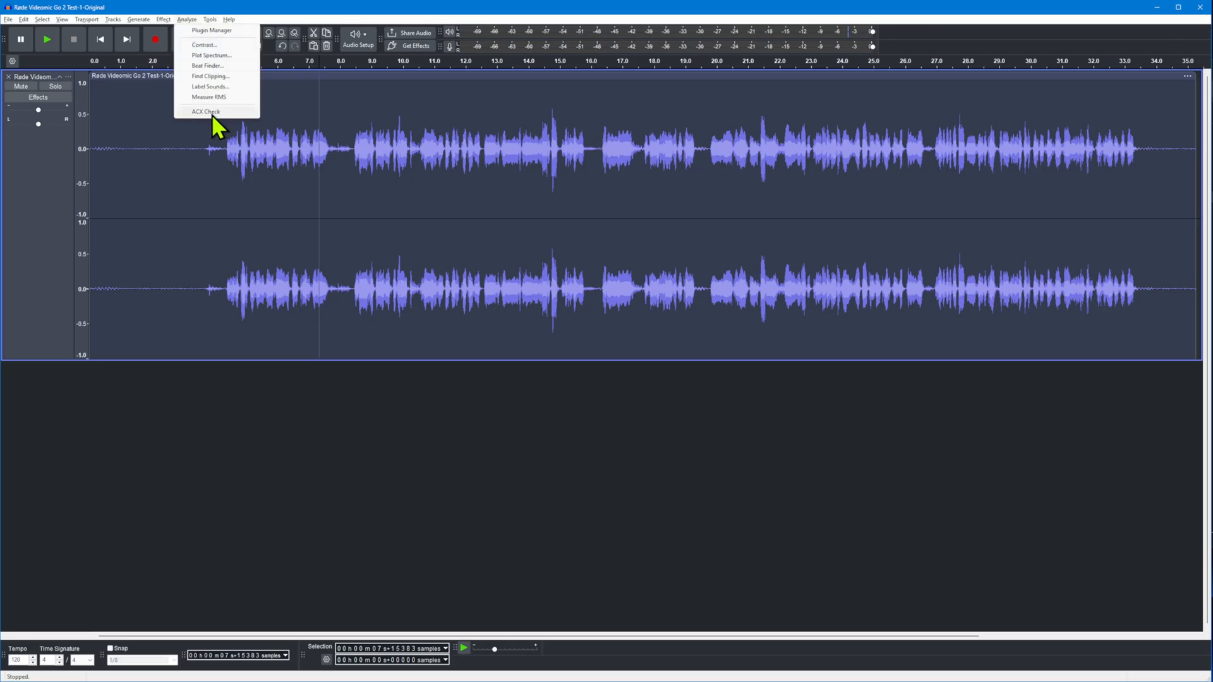
pyautogui.click(392, 440)
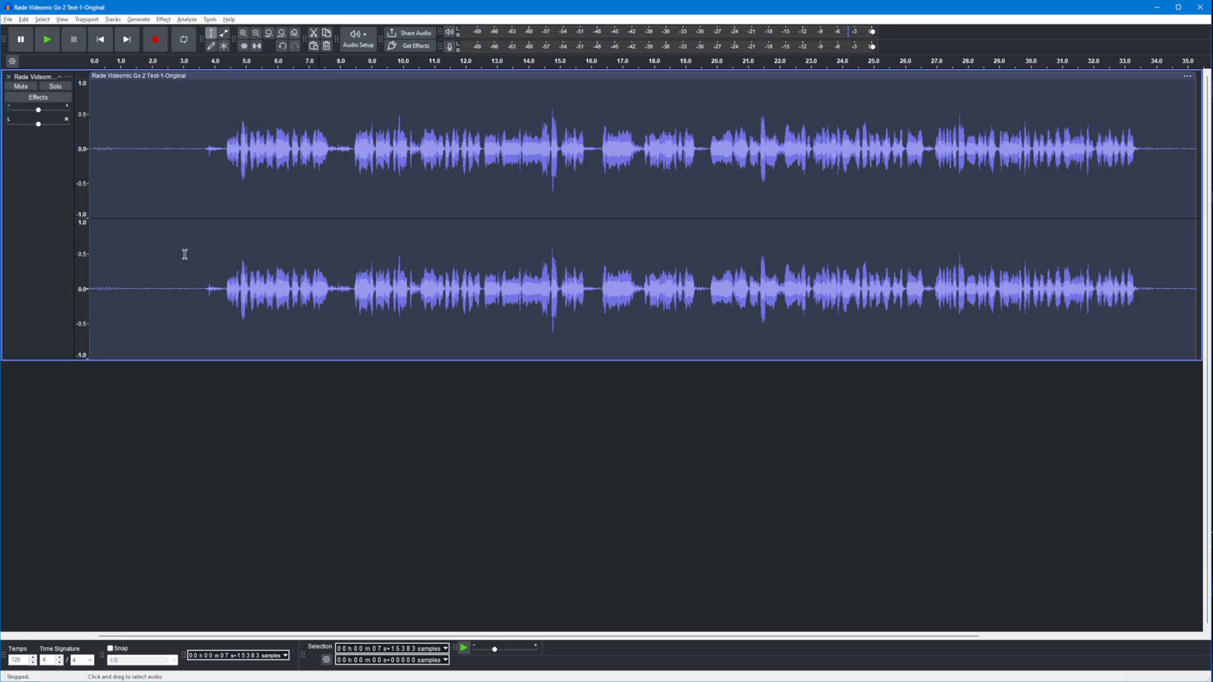
pyautogui.hotkey('ctrl', 'a')
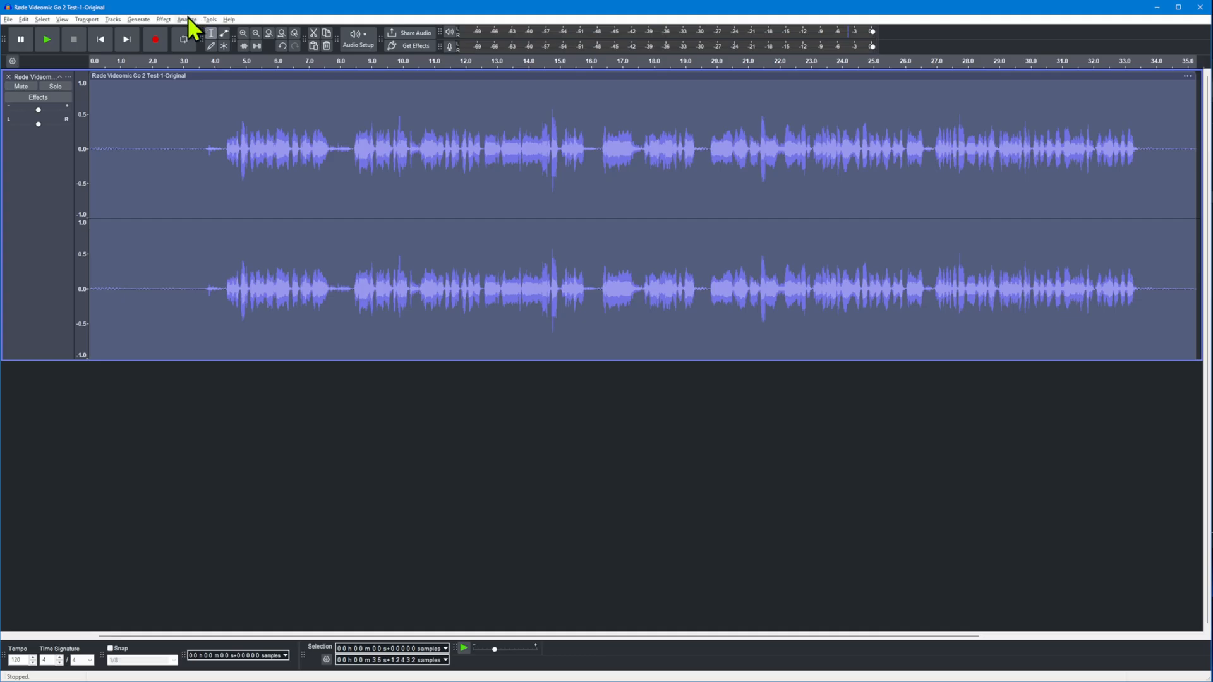
pyautogui.click(188, 18)
pyautogui.click(207, 110)
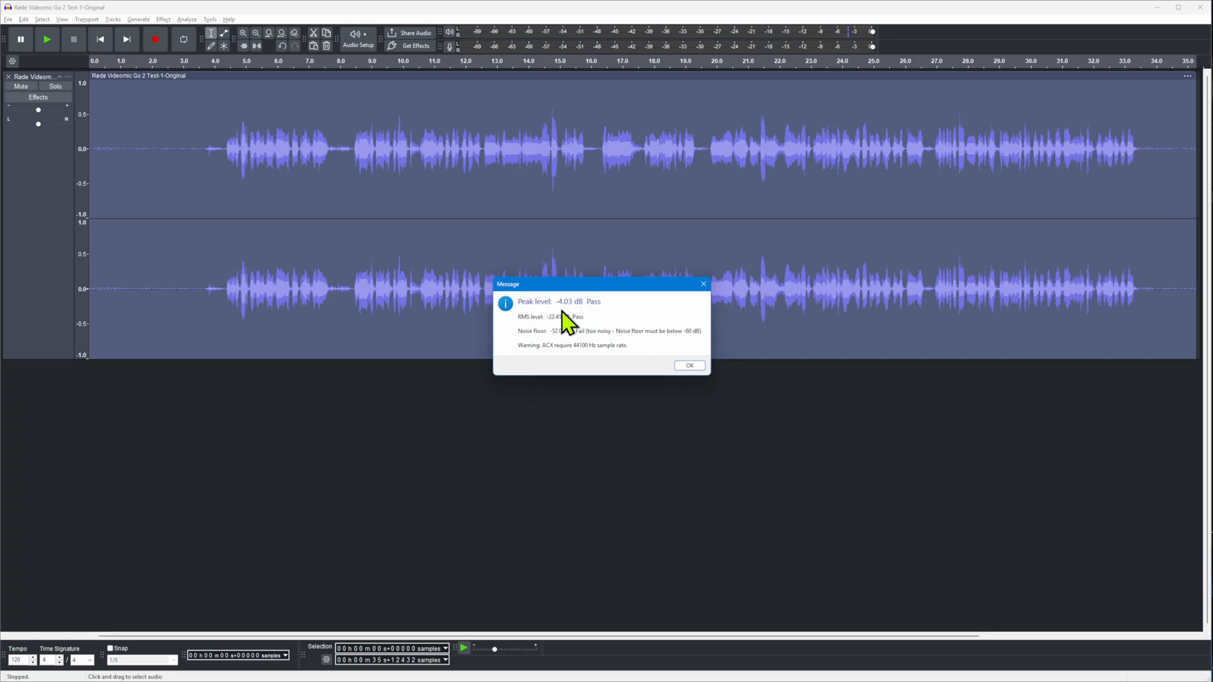
pyautogui.click(690, 366)
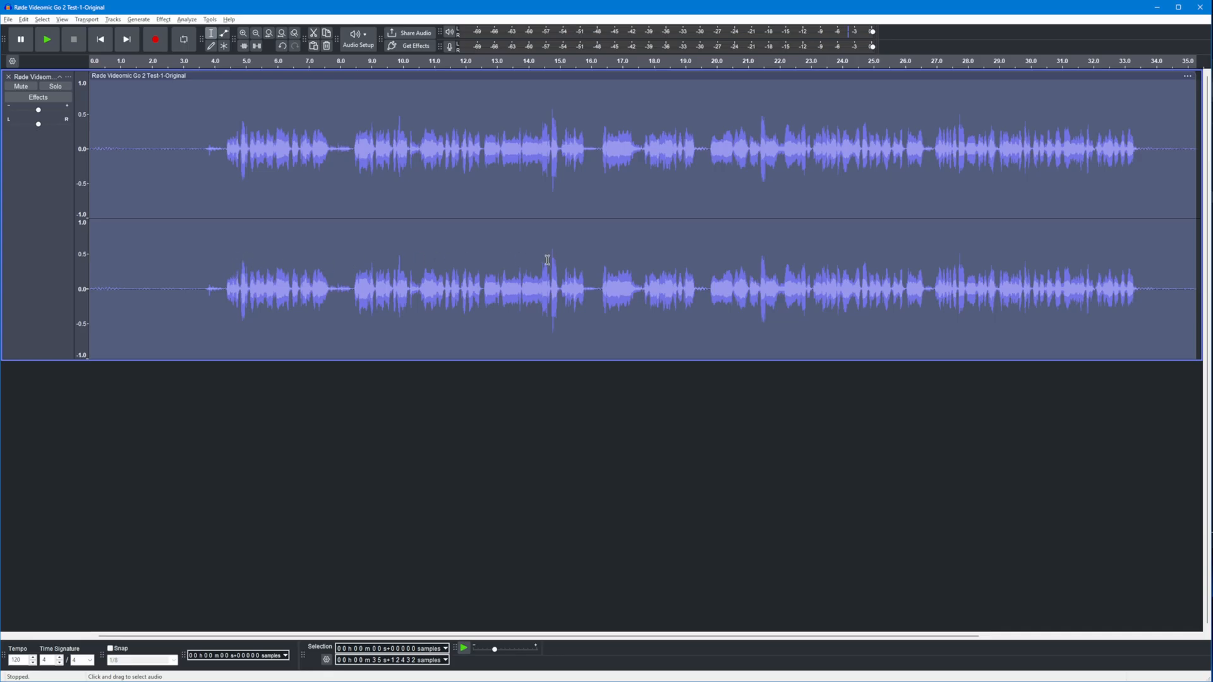
# Step: Run ACX Check on the section from about 14.7 to 16.6 seconds, which includes the tallest peak
pyautogui.moveTo(547, 261); pyautogui.dragTo(610, 264)
pyautogui.click(185, 20)
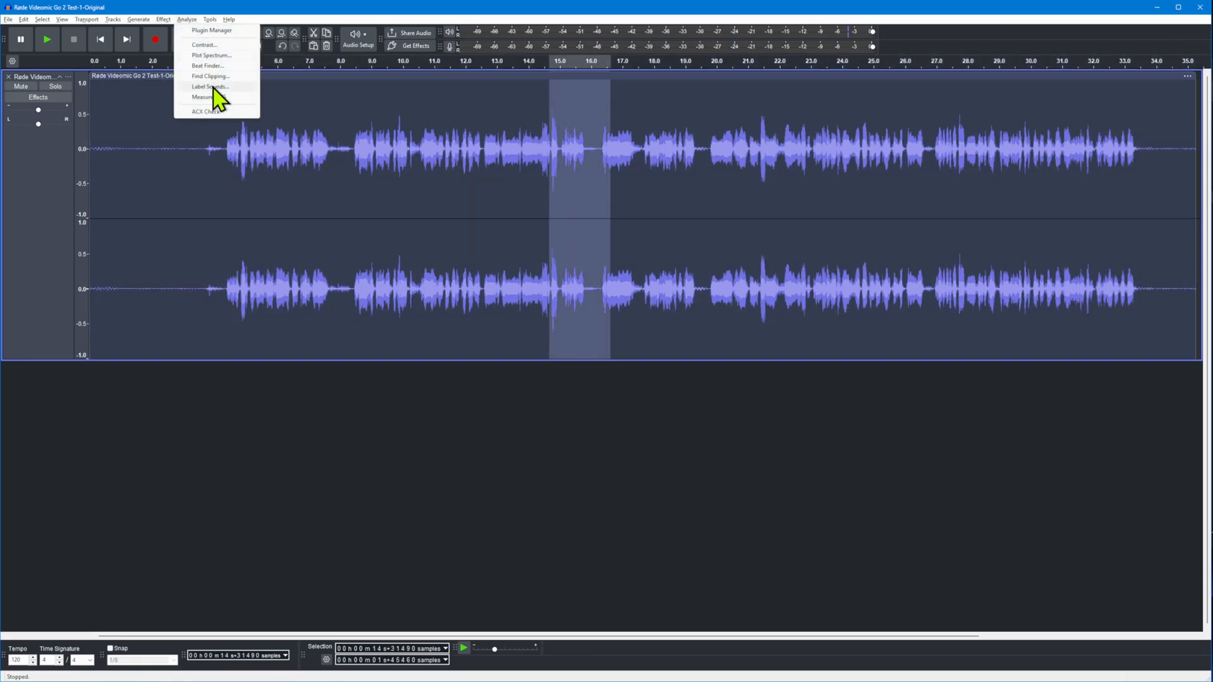
pyautogui.click(210, 112)
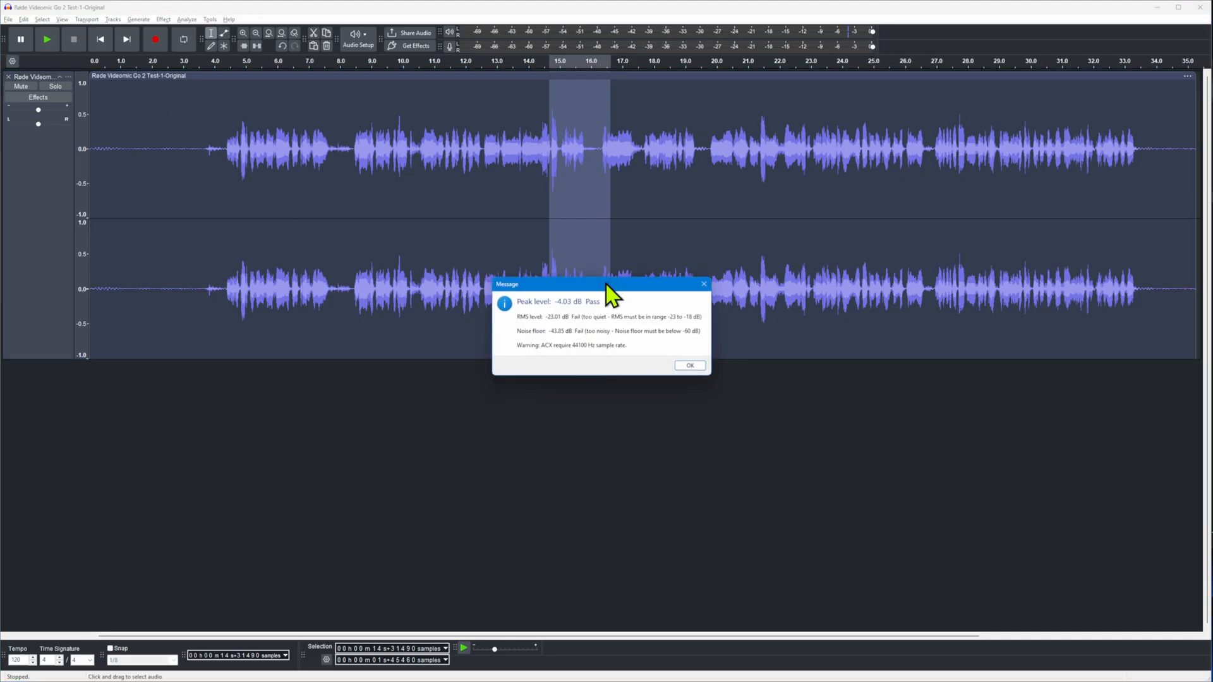
pyautogui.click(690, 366)
pyautogui.click(557, 266)
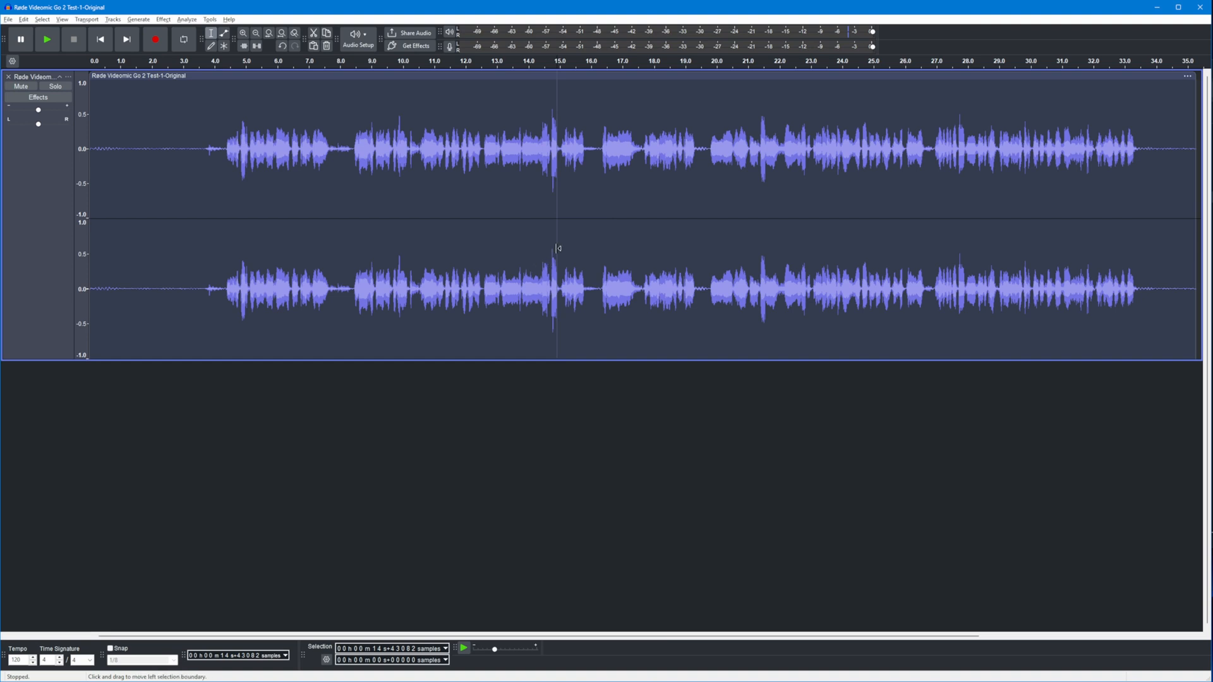
# Step: Run ACX Check on the more even speech section from about 11 to 13.5 seconds
pyautogui.moveTo(437, 268); pyautogui.dragTo(514, 268)
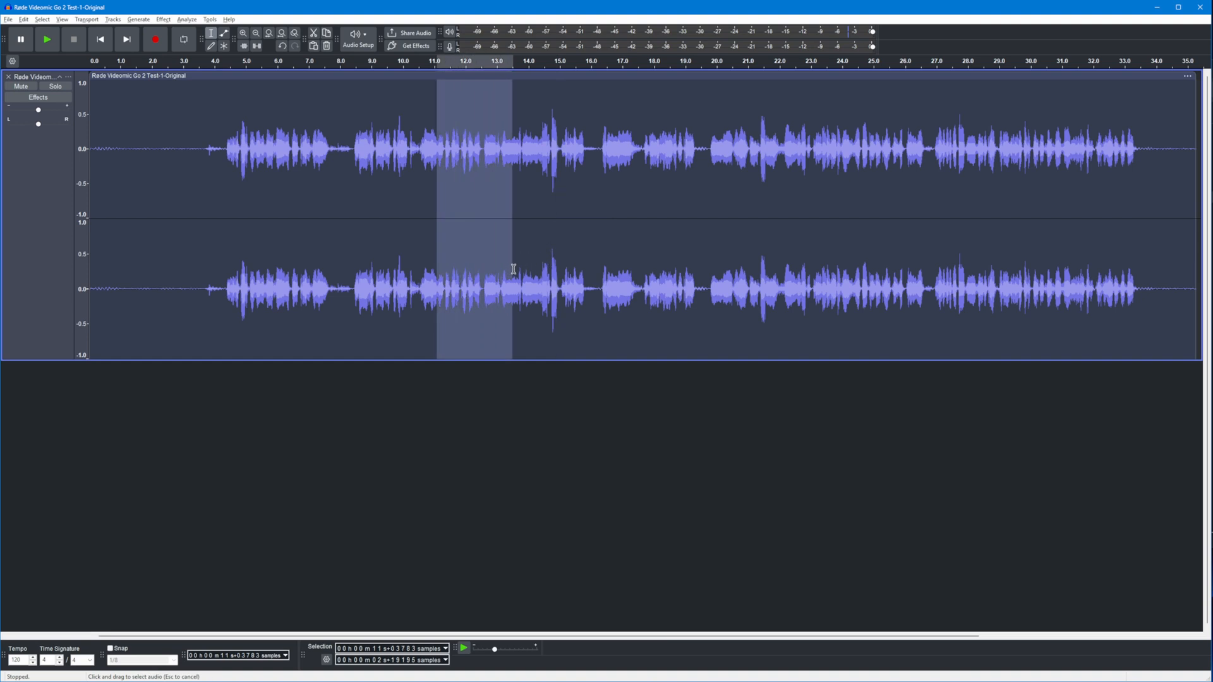
pyautogui.click(196, 21)
pyautogui.click(221, 110)
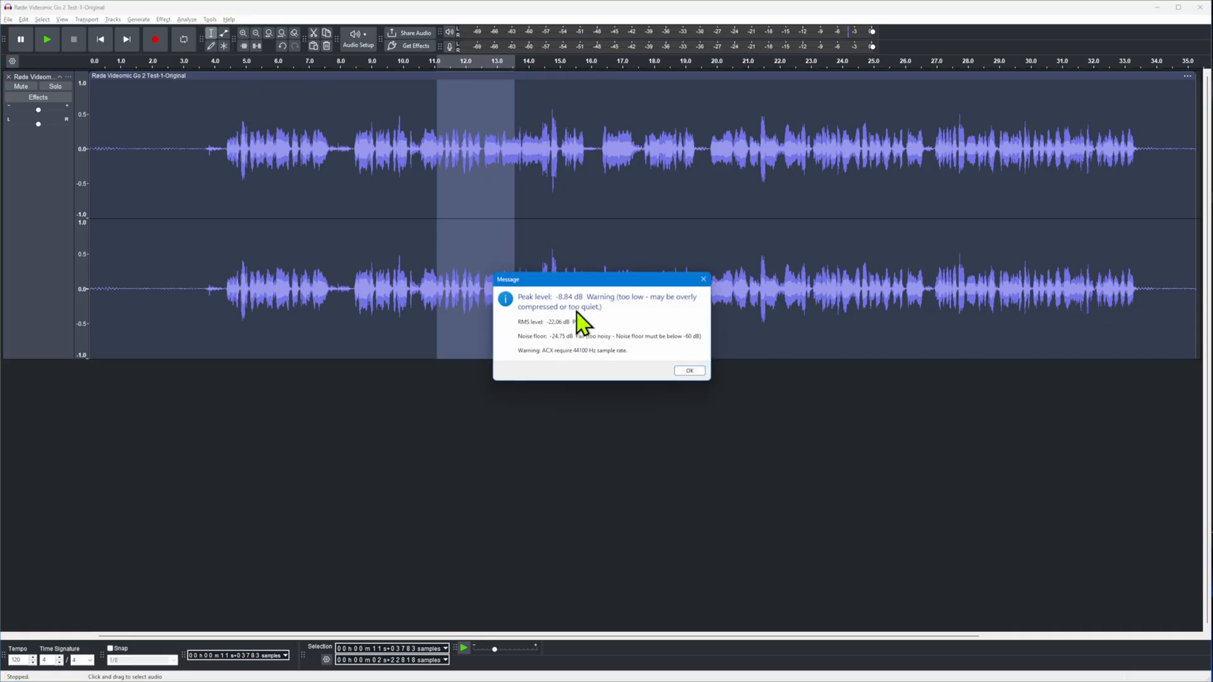
pyautogui.click(689, 371)
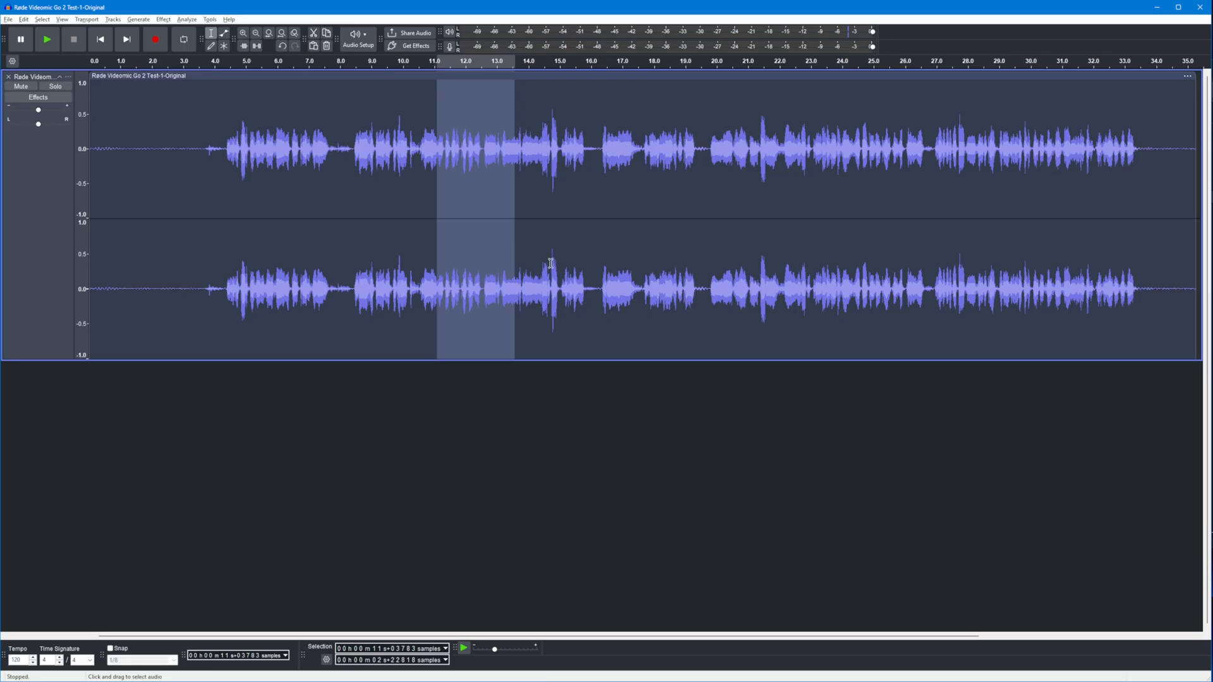
# Step: Reduce the tallest peak, from about 14.7 to 14.95 seconds, with Amplify set to -3 dB
pyautogui.moveTo(552, 263); pyautogui.dragTo(562, 264)
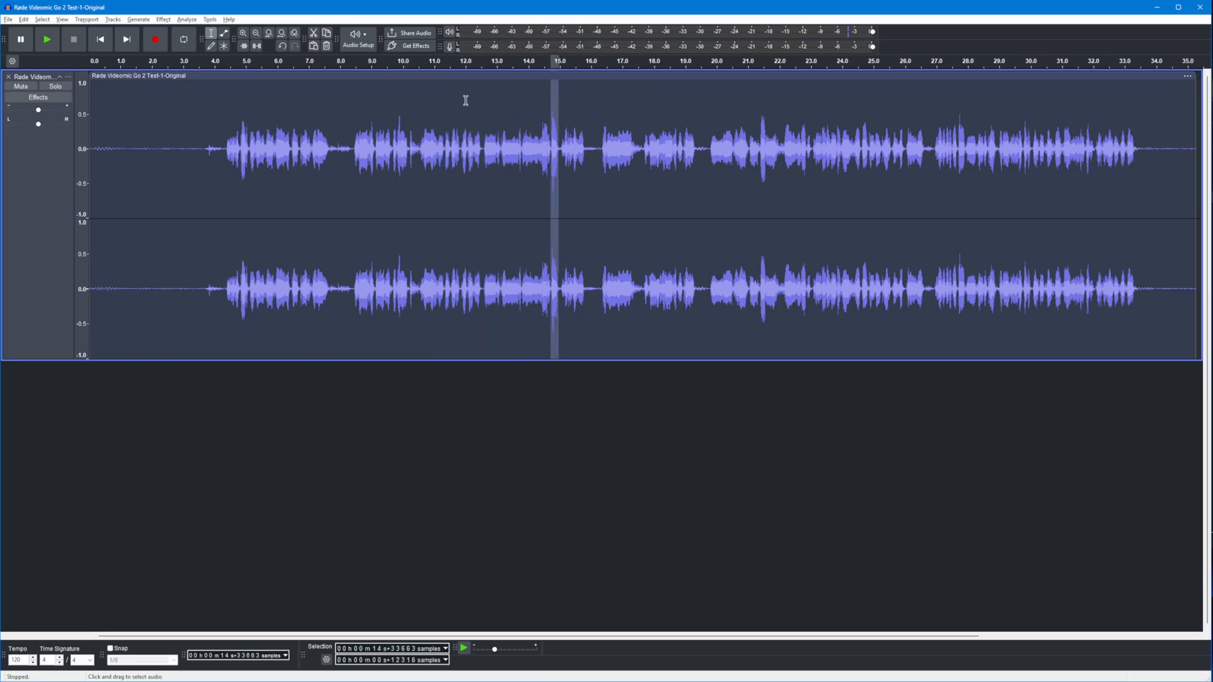
pyautogui.click(244, 31)
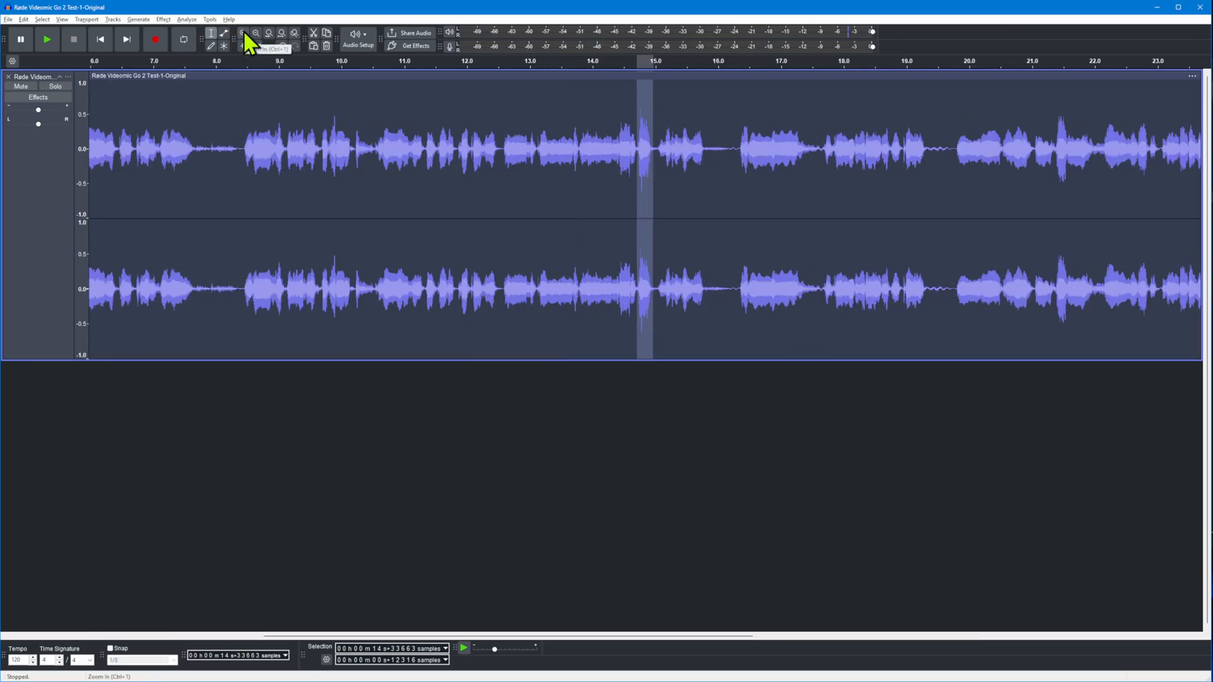
pyautogui.click(244, 30)
pyautogui.click(673, 240)
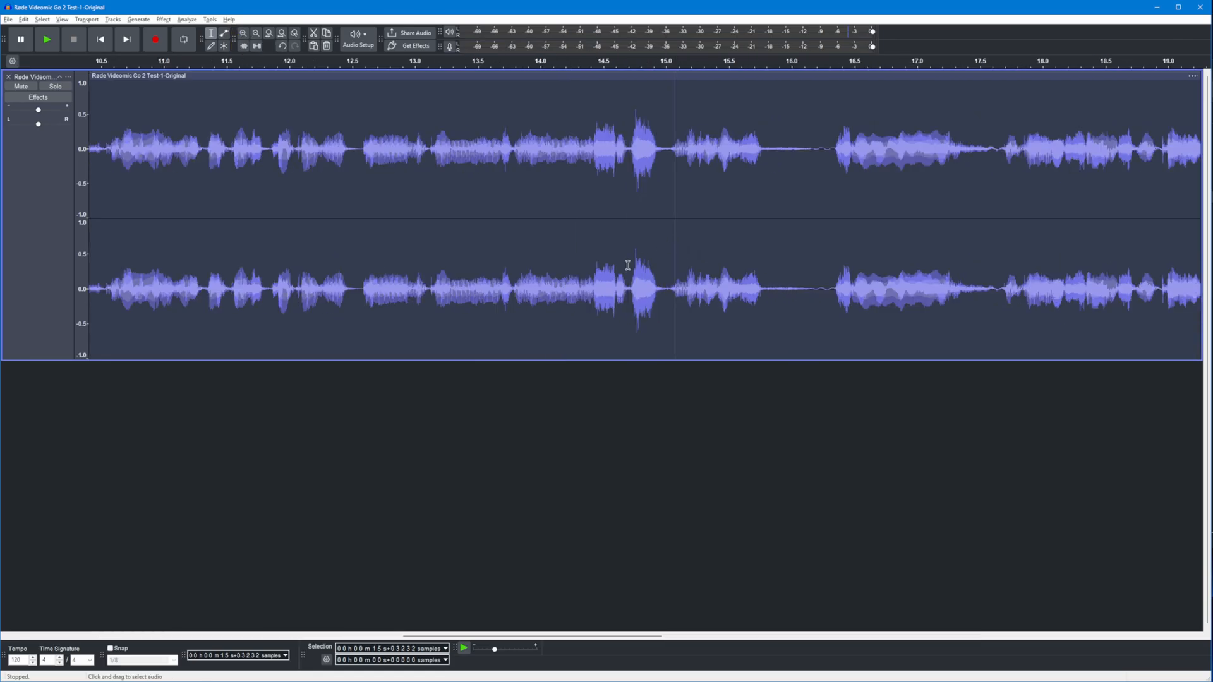
pyautogui.moveTo(630, 266); pyautogui.dragTo(650, 268)
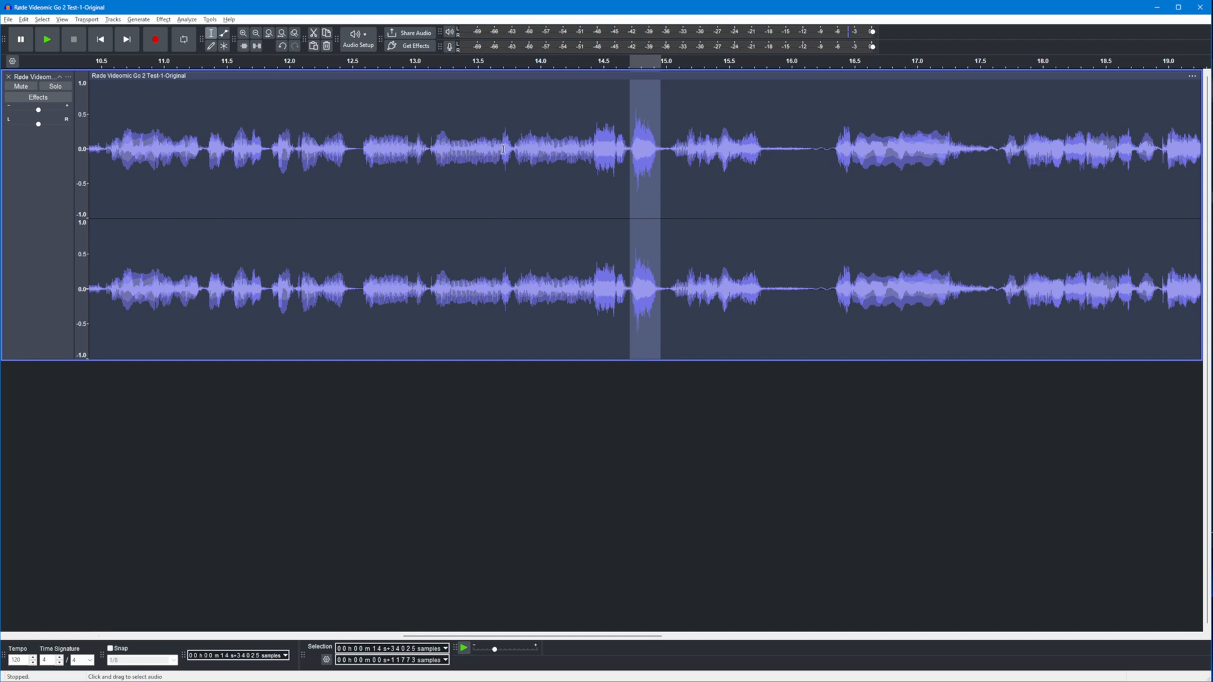
pyautogui.click(160, 18)
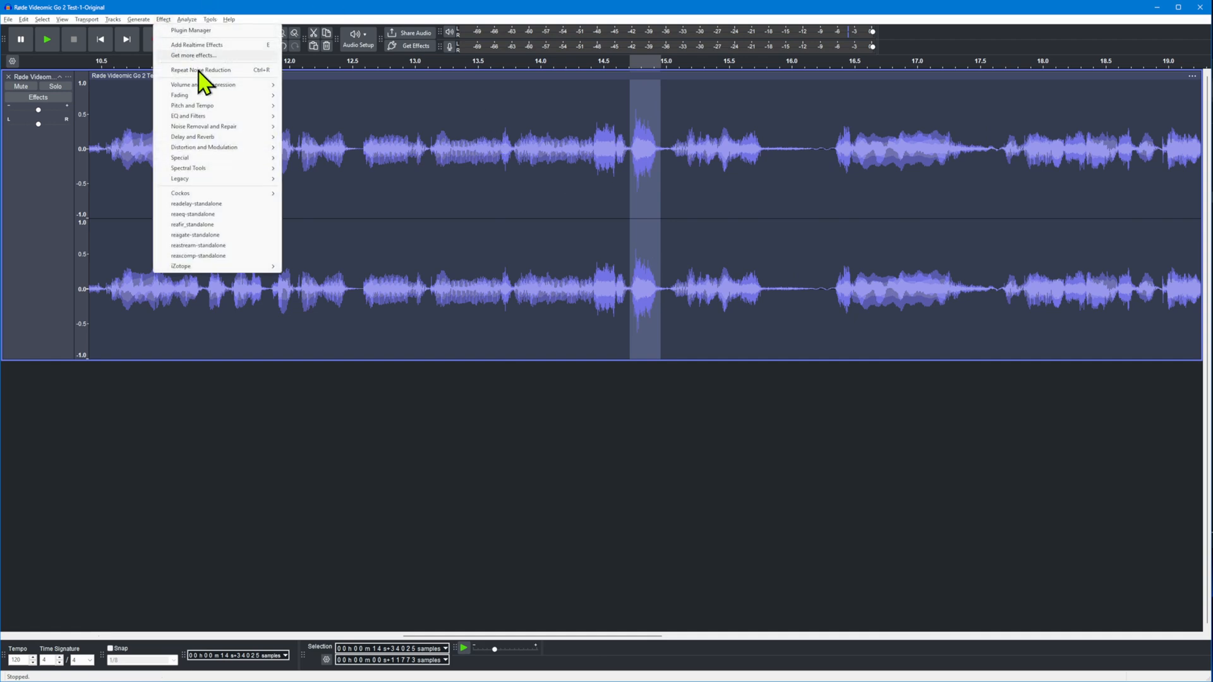
pyautogui.moveTo(214, 87)
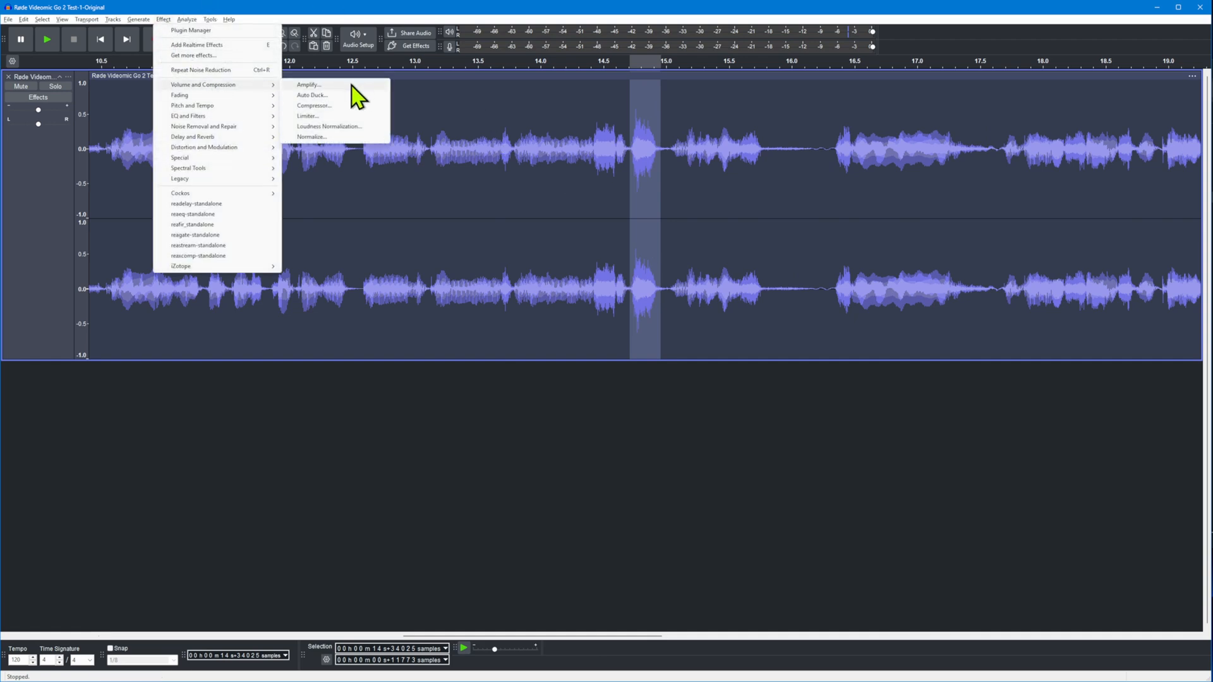
pyautogui.click(352, 84)
pyautogui.write('-3')
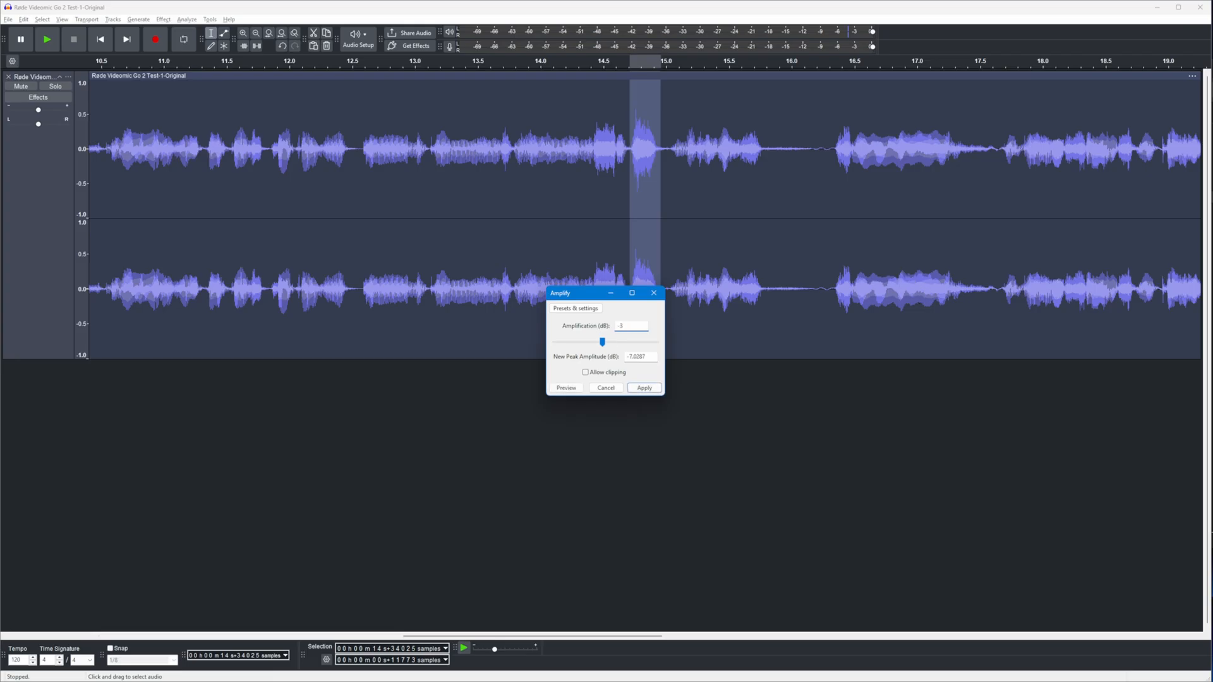
pyautogui.press('Return')
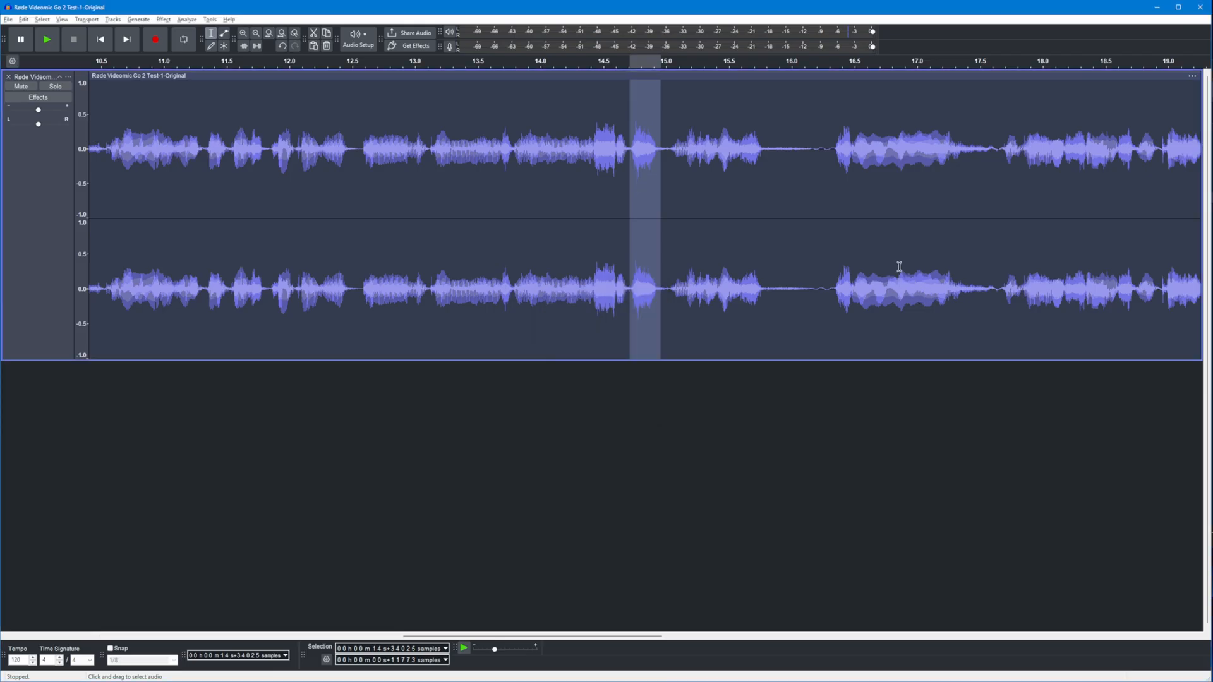
# Step: Lower the two adjacent bursts from about 14.4 to 14.95 seconds with Amplify set to -2 dB and clear the selection
pyautogui.click(641, 330)
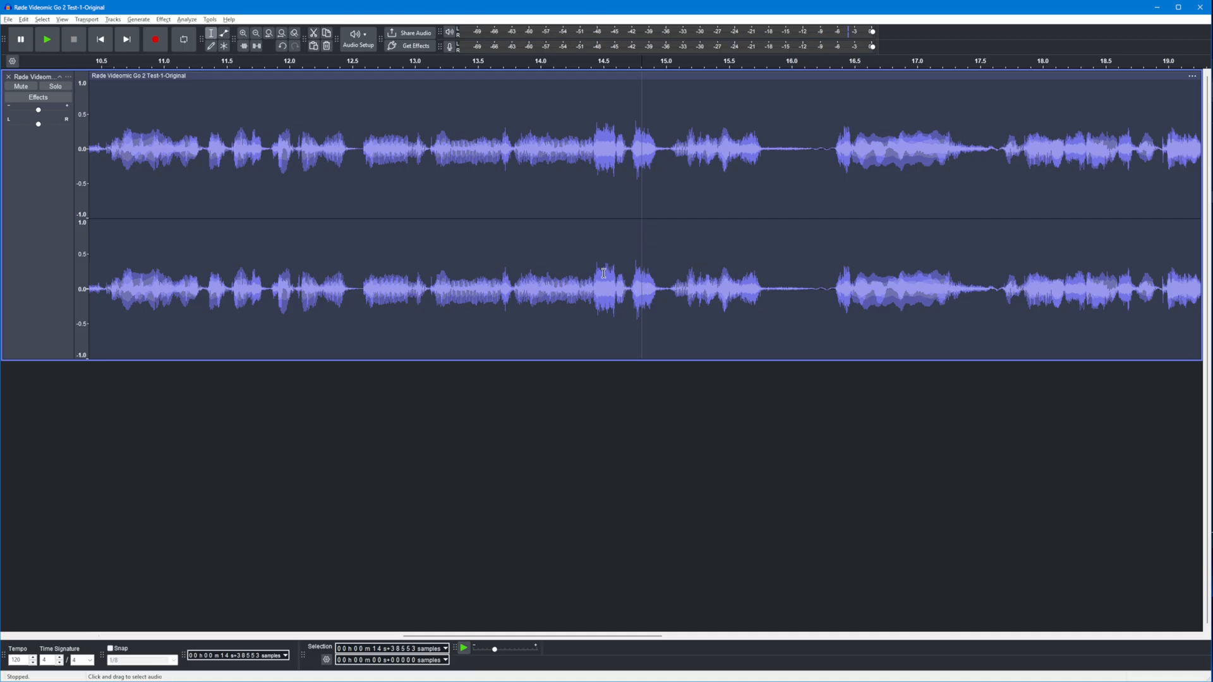
pyautogui.moveTo(592, 278); pyautogui.dragTo(660, 281)
pyautogui.click(180, 20)
pyautogui.moveTo(163, 20)
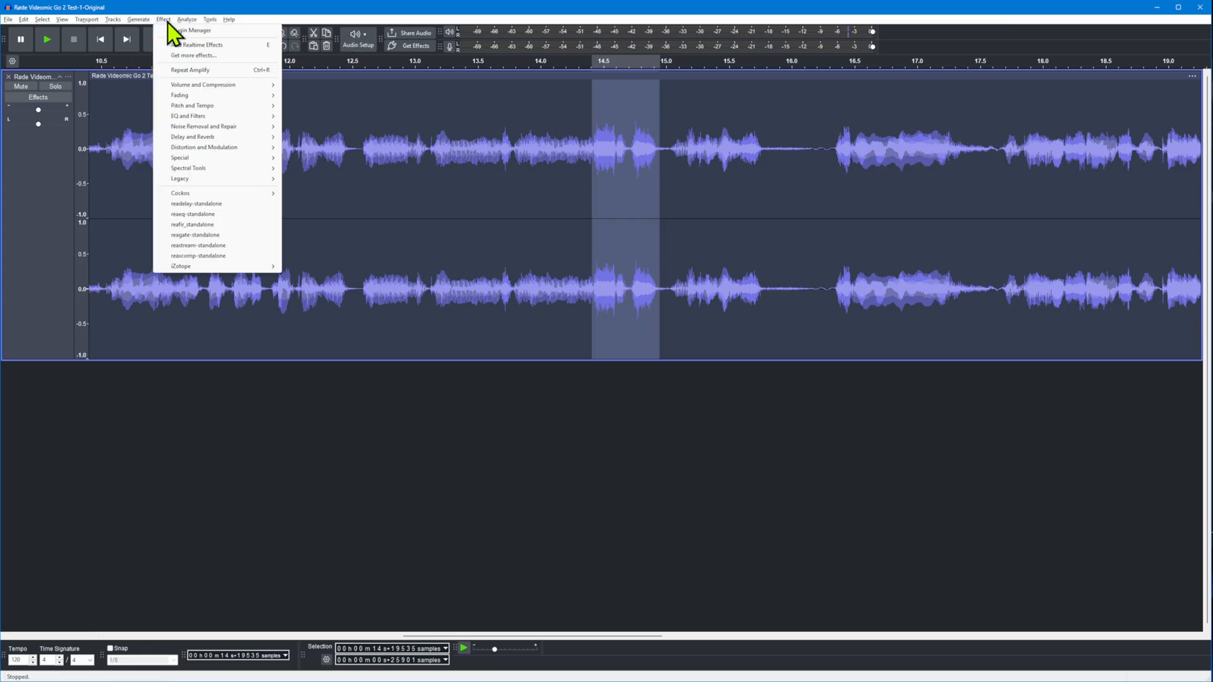
pyautogui.moveTo(233, 85)
pyautogui.click(334, 86)
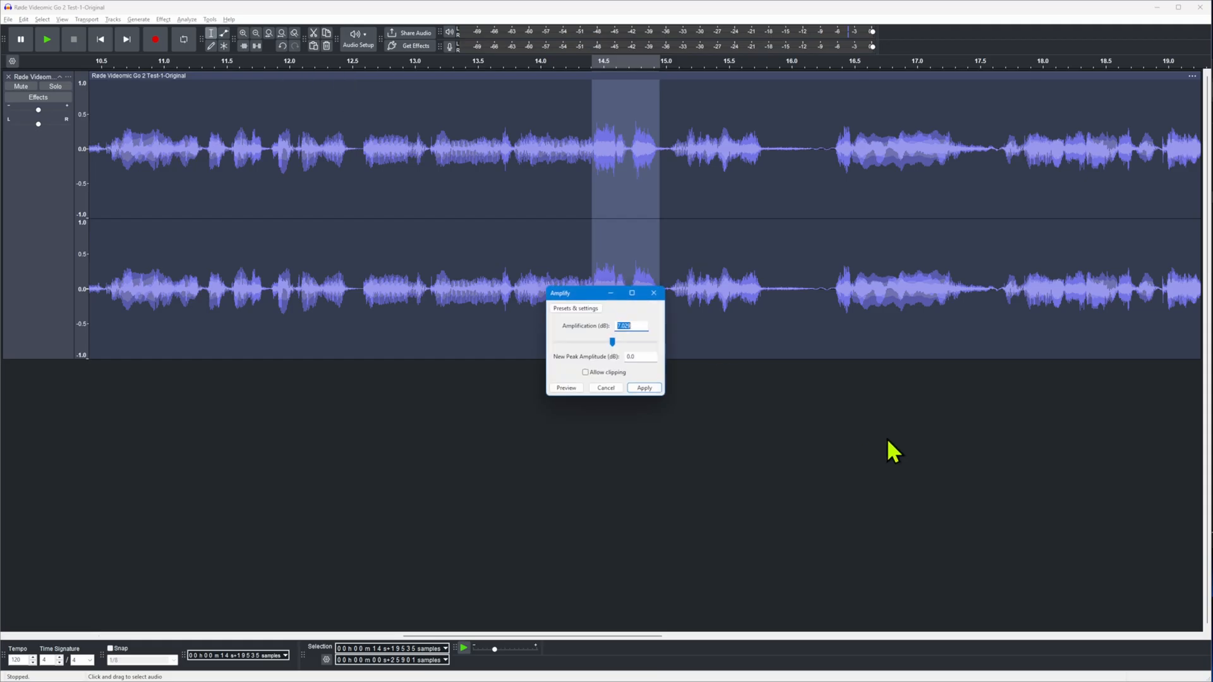
pyautogui.write('-2')
pyautogui.press('Escape')
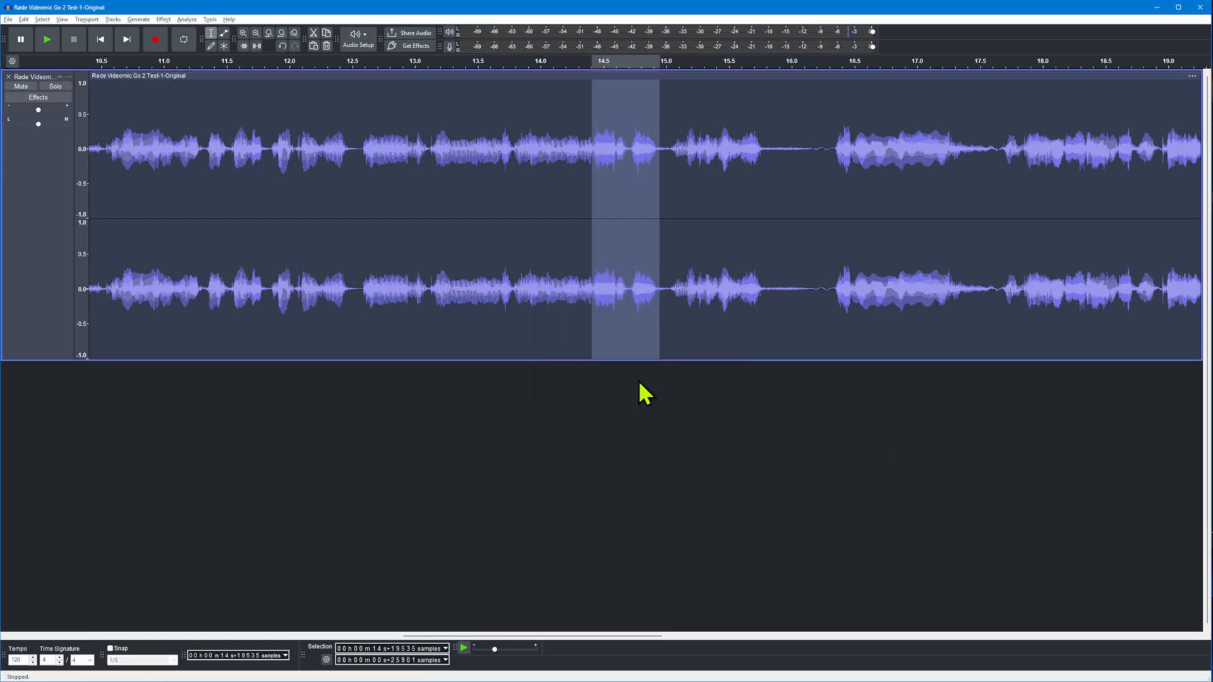
pyautogui.click(736, 341)
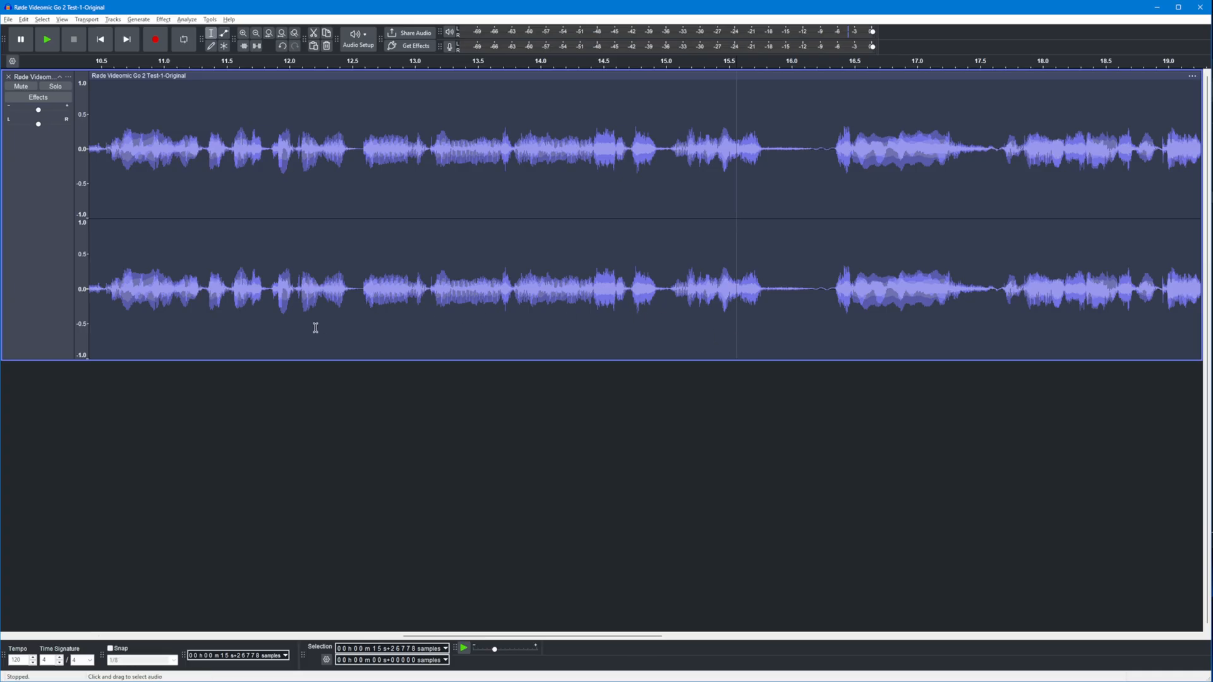
# Step: Run ACX Check on the speech section from about 10.6 to 12.45 seconds
pyautogui.moveTo(475, 637); pyautogui.dragTo(346, 632)
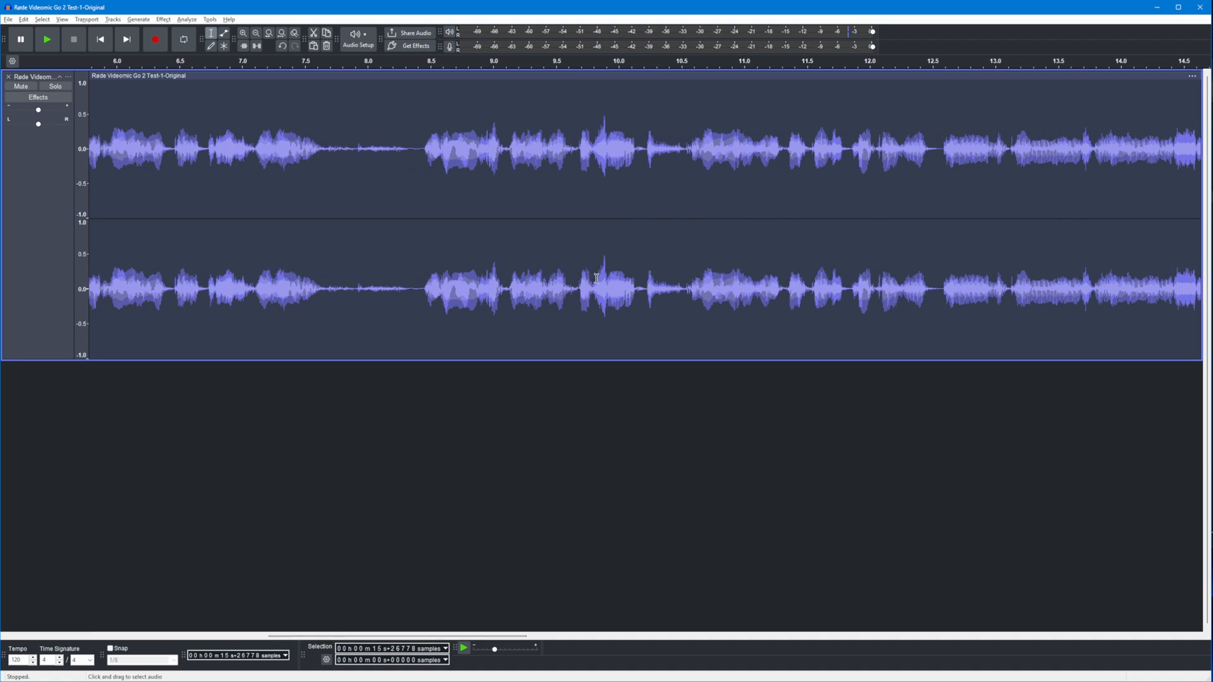
pyautogui.moveTo(690, 278); pyautogui.dragTo(926, 279)
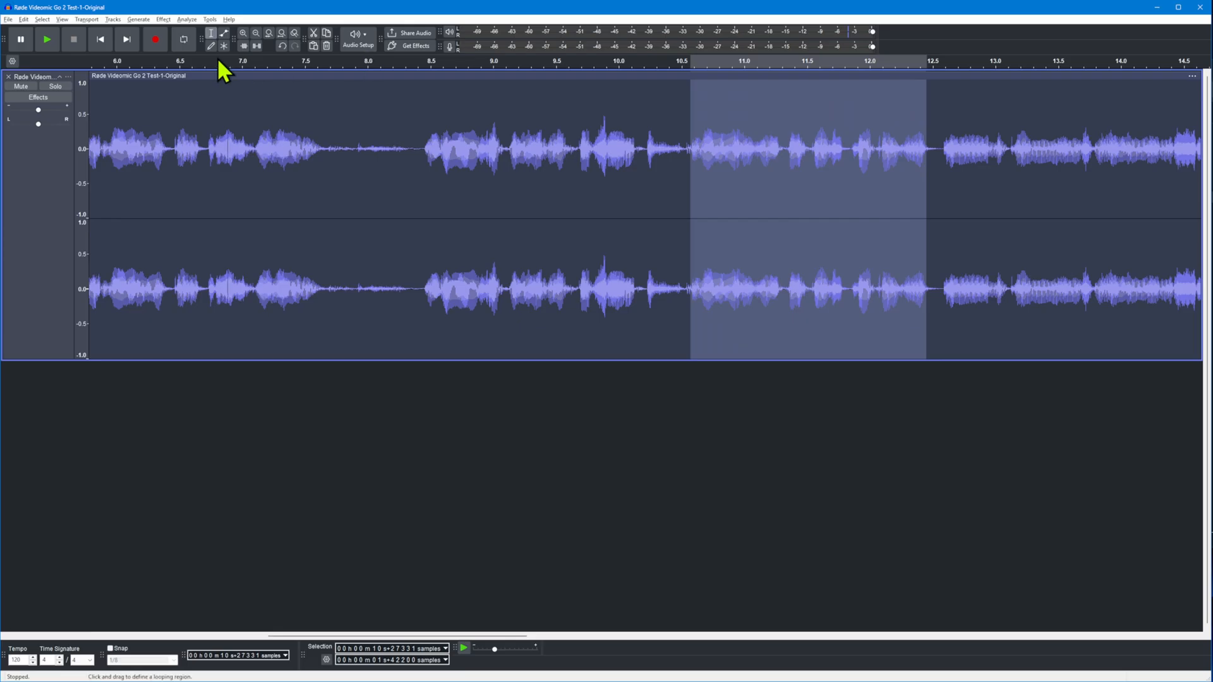
pyautogui.click(186, 19)
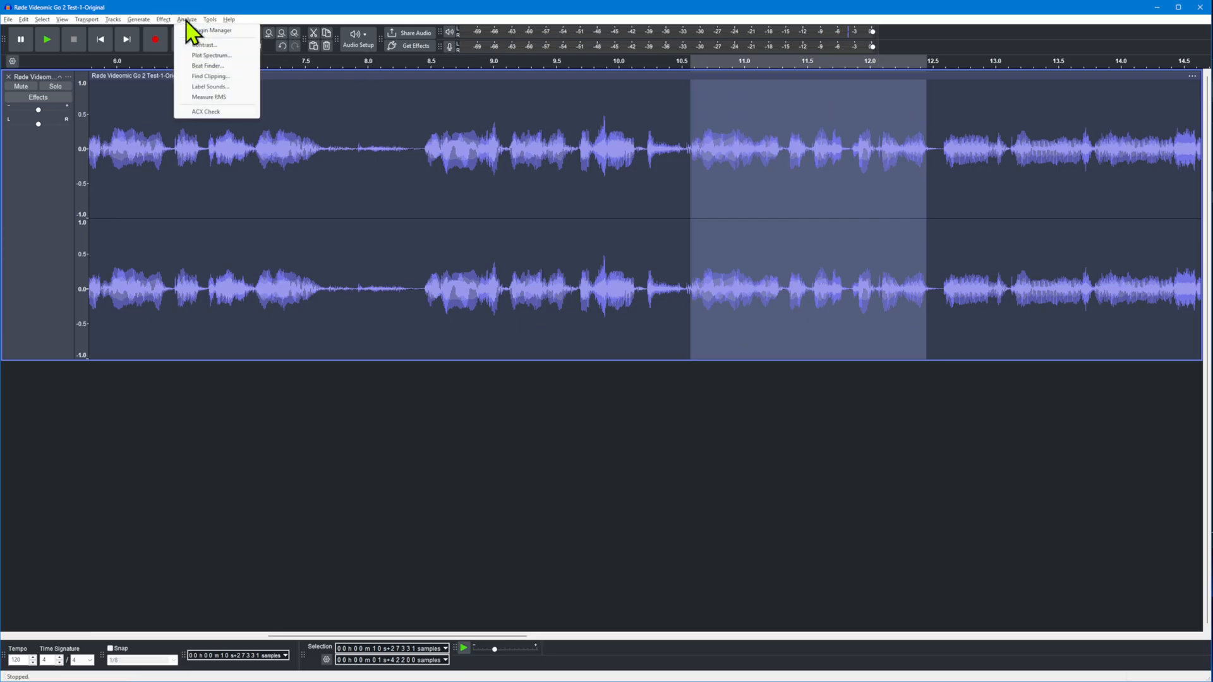
pyautogui.click(214, 112)
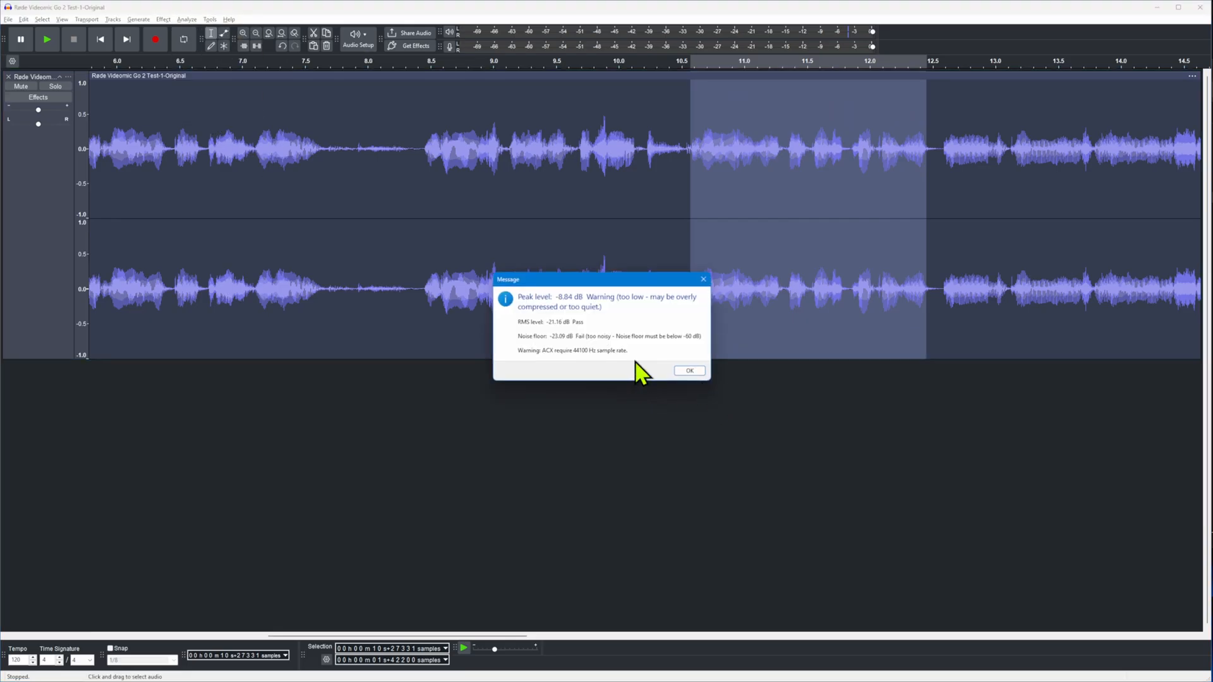
pyautogui.click(689, 372)
# Step: Run ACX Check on the section from about 9.8 to 11.1 seconds, which includes the sharp peak near its start
pyautogui.click(594, 267)
pyautogui.moveTo(594, 267); pyautogui.dragTo(757, 267)
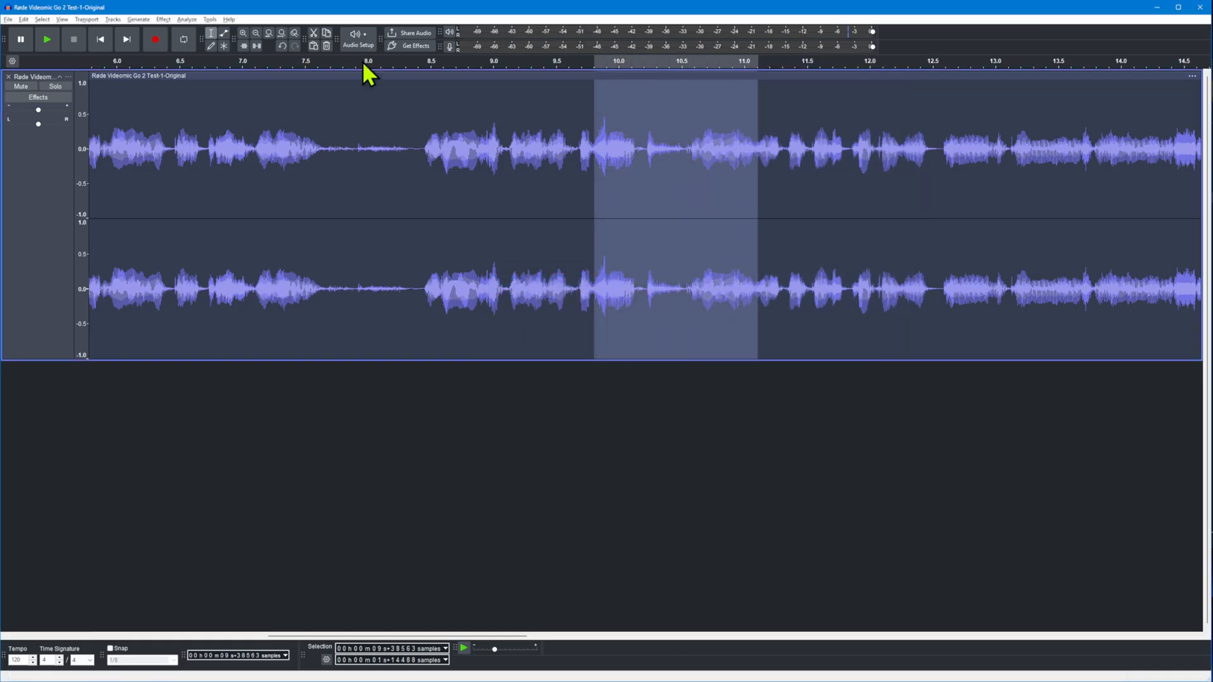
pyautogui.click(186, 19)
pyautogui.click(215, 111)
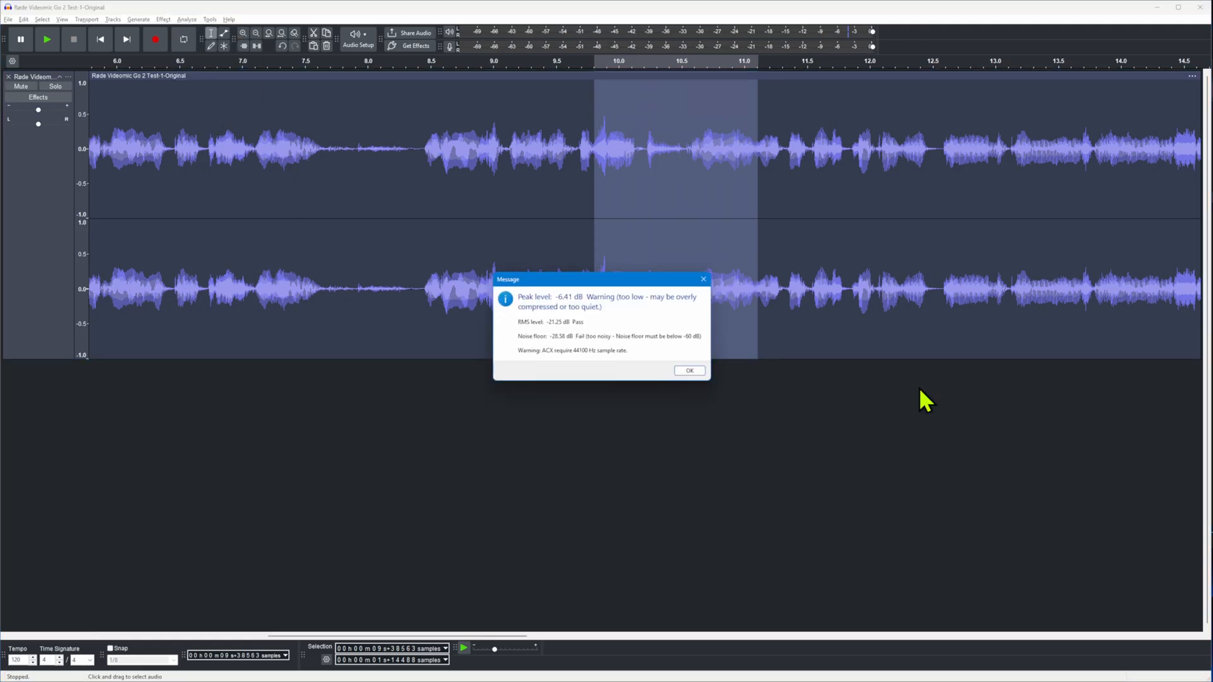
pyautogui.click(688, 372)
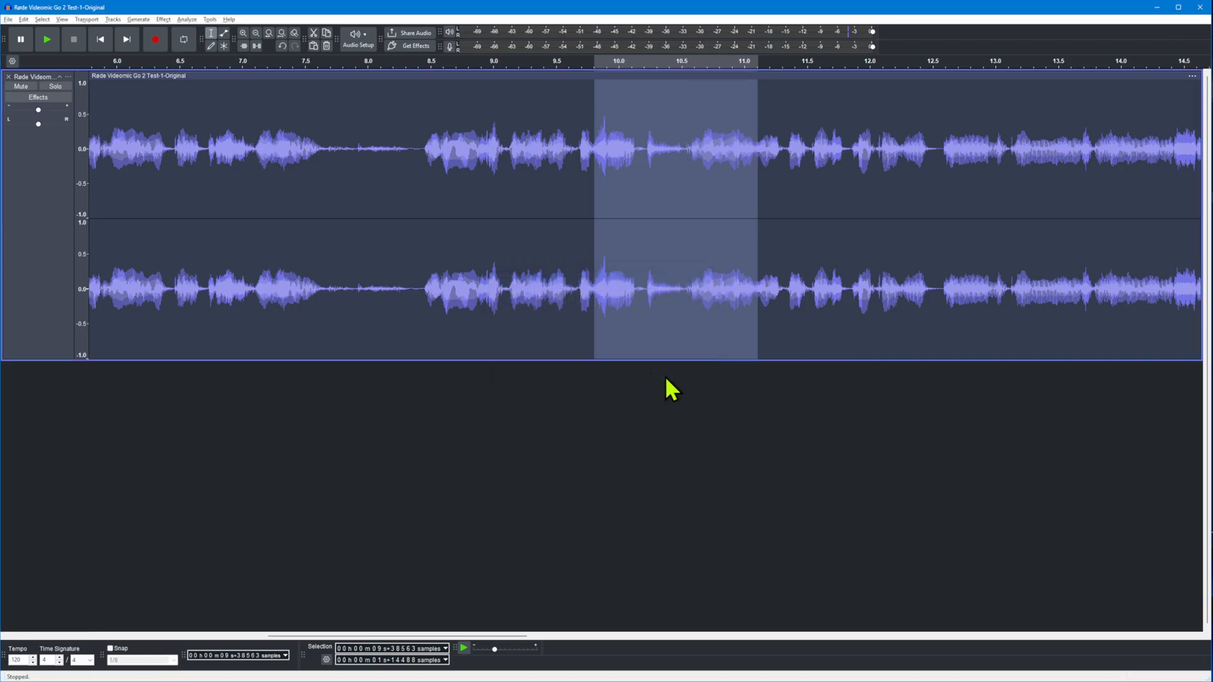
# Step: Reduce the sharp peak from about 9.80 to 9.91 seconds with Amplify set to -2 dB and clear the selection
pyautogui.click(573, 256)
pyautogui.moveTo(595, 258)
pyautogui.mouseDown()
pyautogui.moveTo(657, 275)
pyautogui.moveTo(610, 271)
pyautogui.mouseUp()
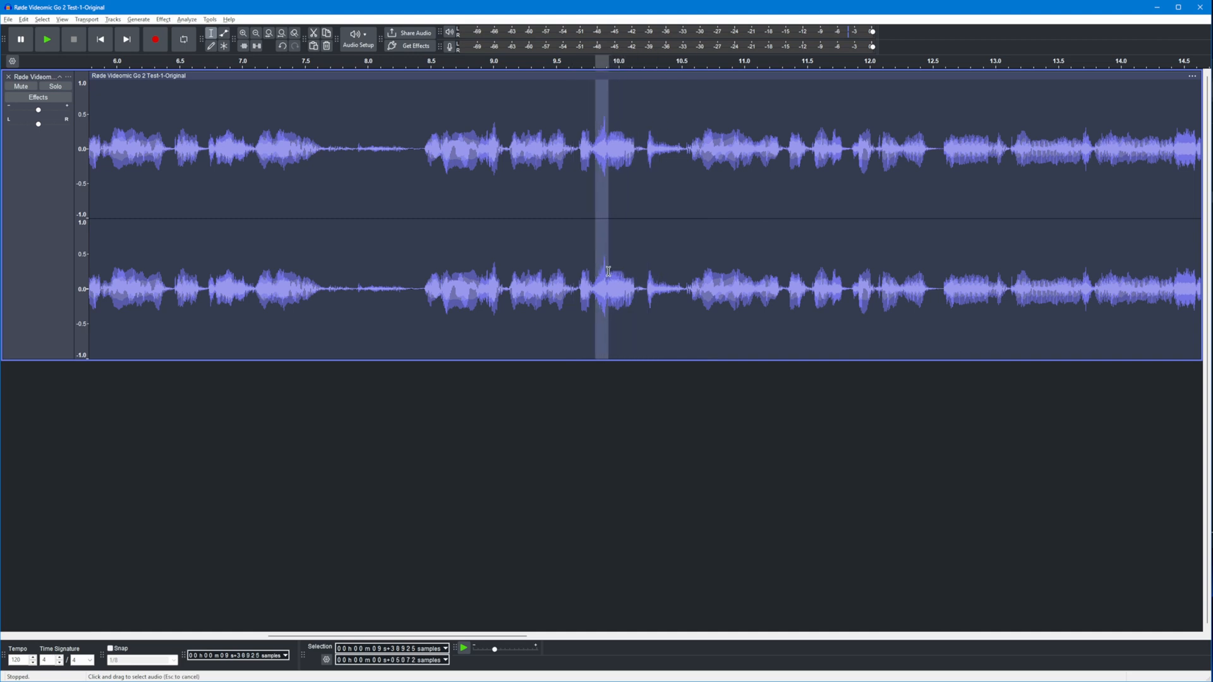
pyautogui.click(244, 33)
pyautogui.click(244, 33)
pyautogui.moveTo(611, 261); pyautogui.dragTo(669, 272)
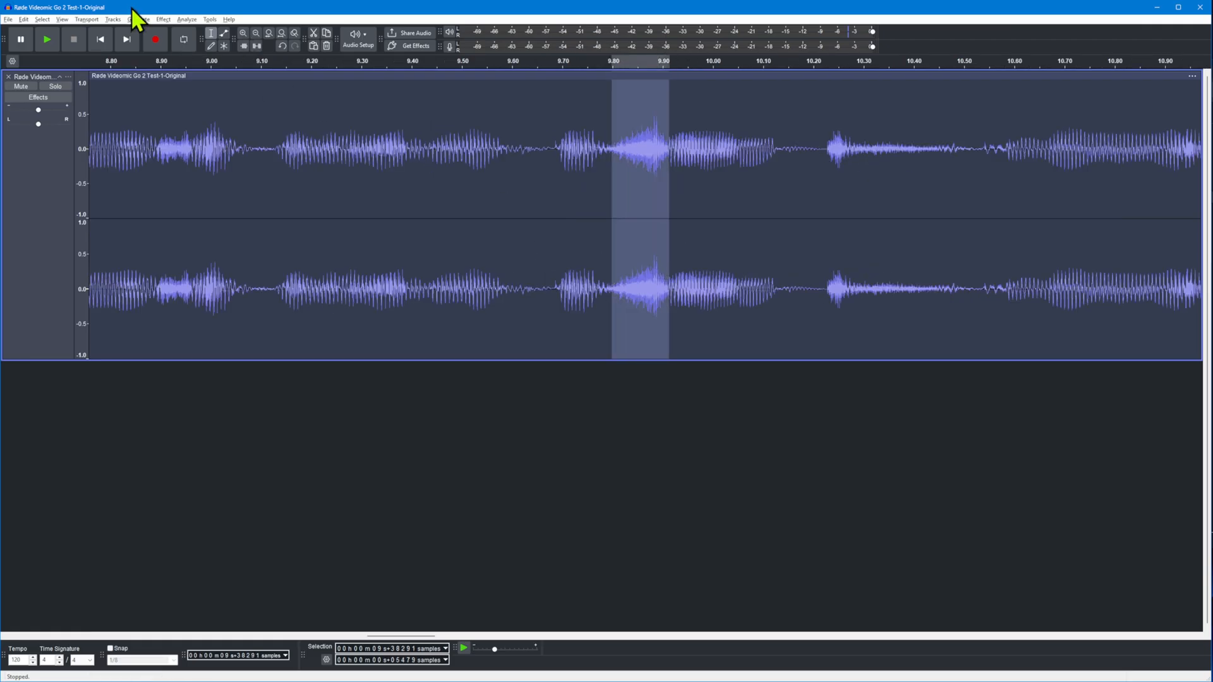
pyautogui.click(163, 19)
pyautogui.moveTo(241, 88)
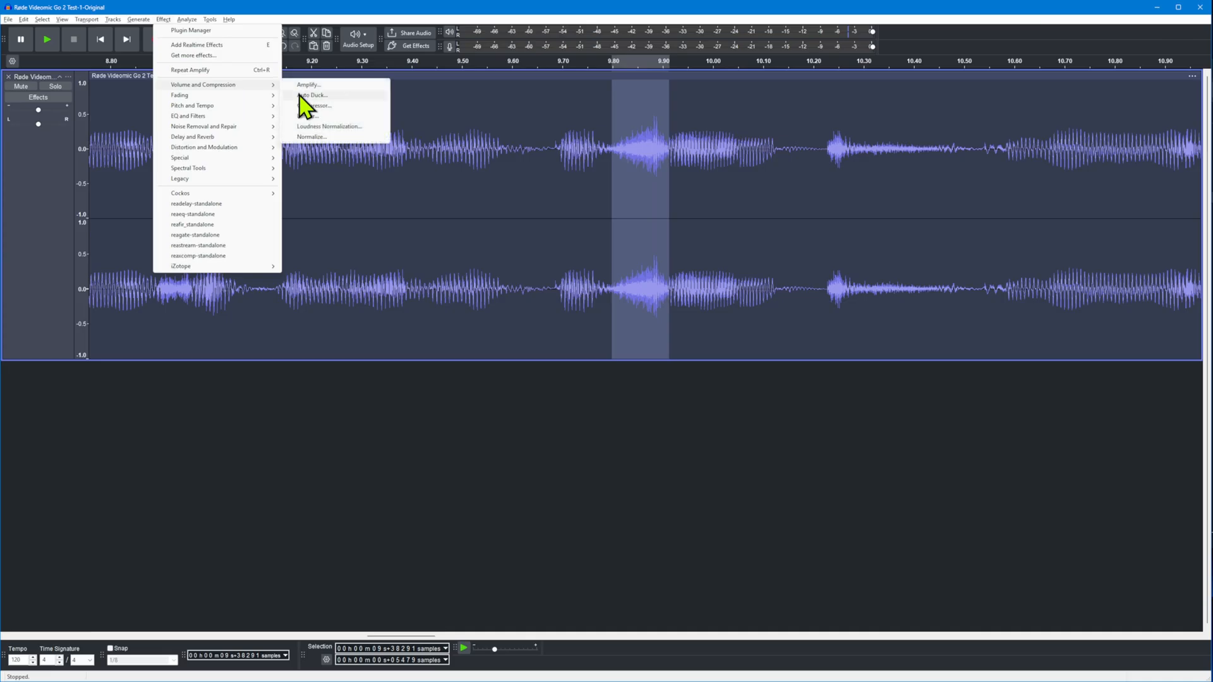
pyautogui.click(346, 85)
pyautogui.write('-2')
pyautogui.press('Return')
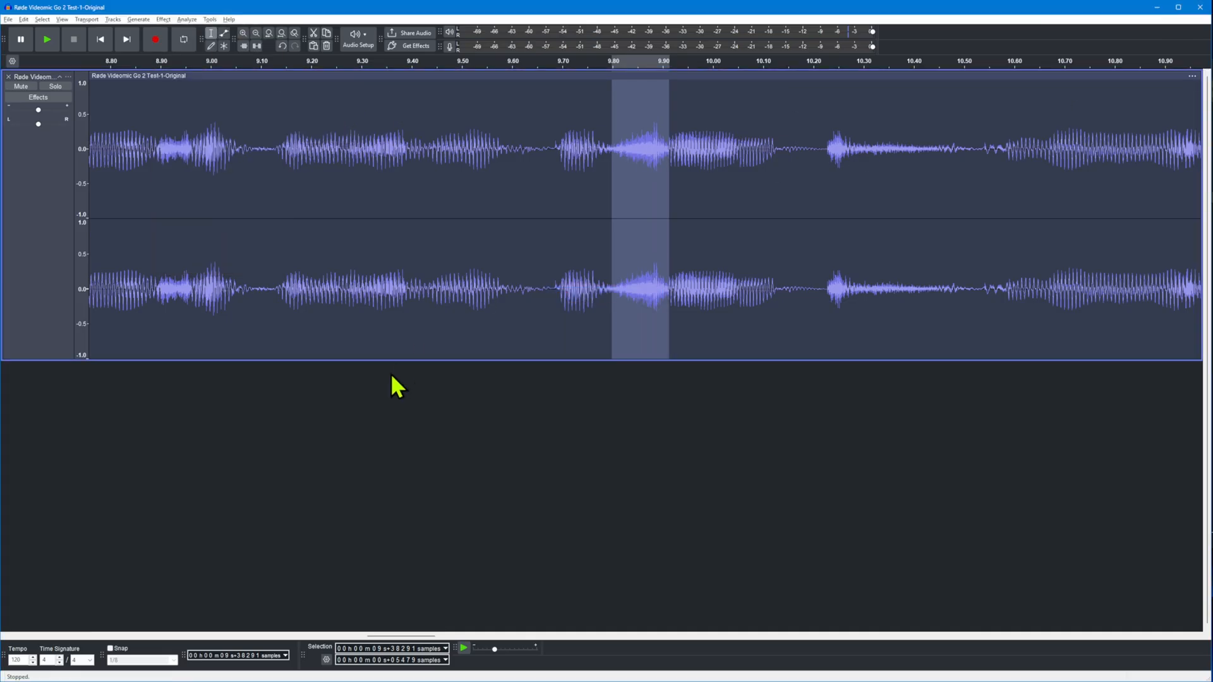
pyautogui.click(332, 427)
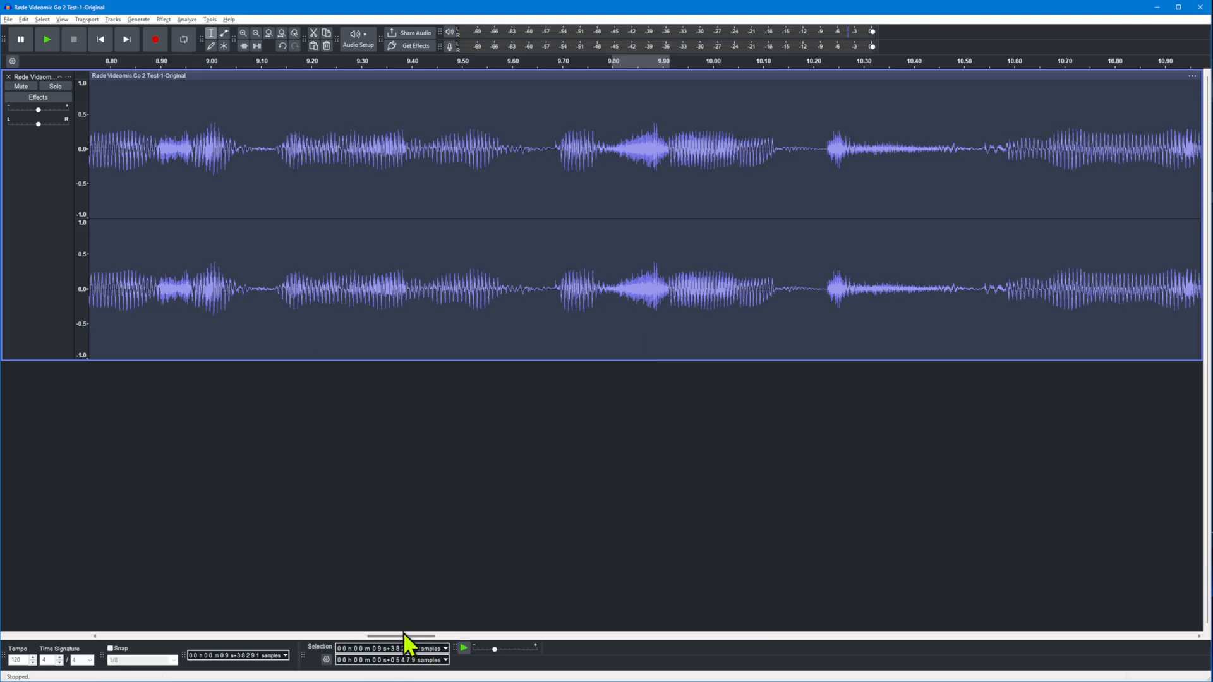
# Step: Run ACX Check on the section from about 4.8 to 5.95 seconds, starting with the tall burst
pyautogui.moveTo(403, 637); pyautogui.dragTo(329, 636)
pyautogui.click(255, 33)
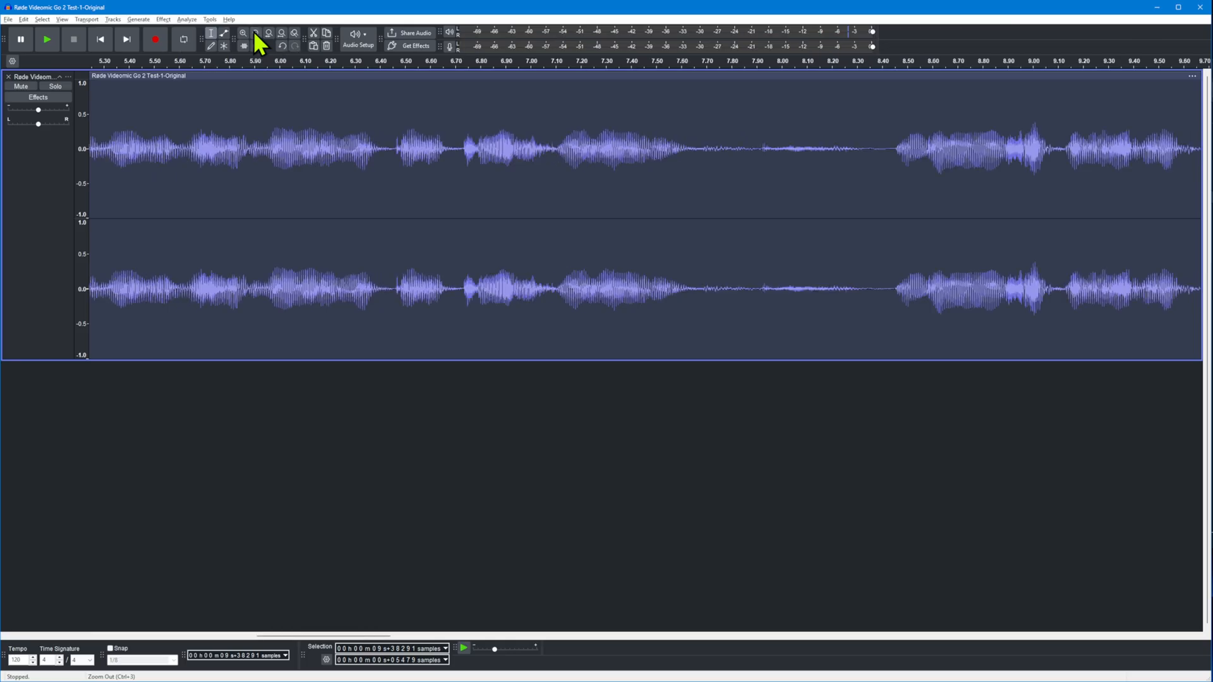
pyautogui.click(255, 32)
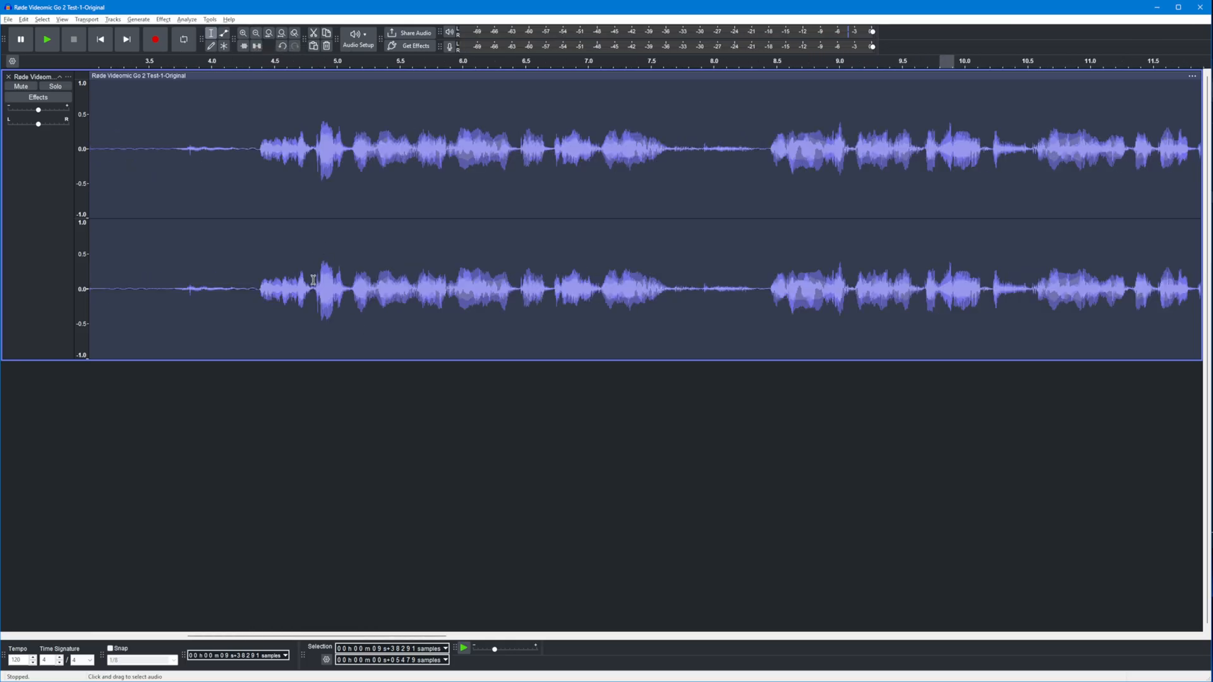
pyautogui.moveTo(314, 280); pyautogui.dragTo(456, 297)
pyautogui.click(188, 19)
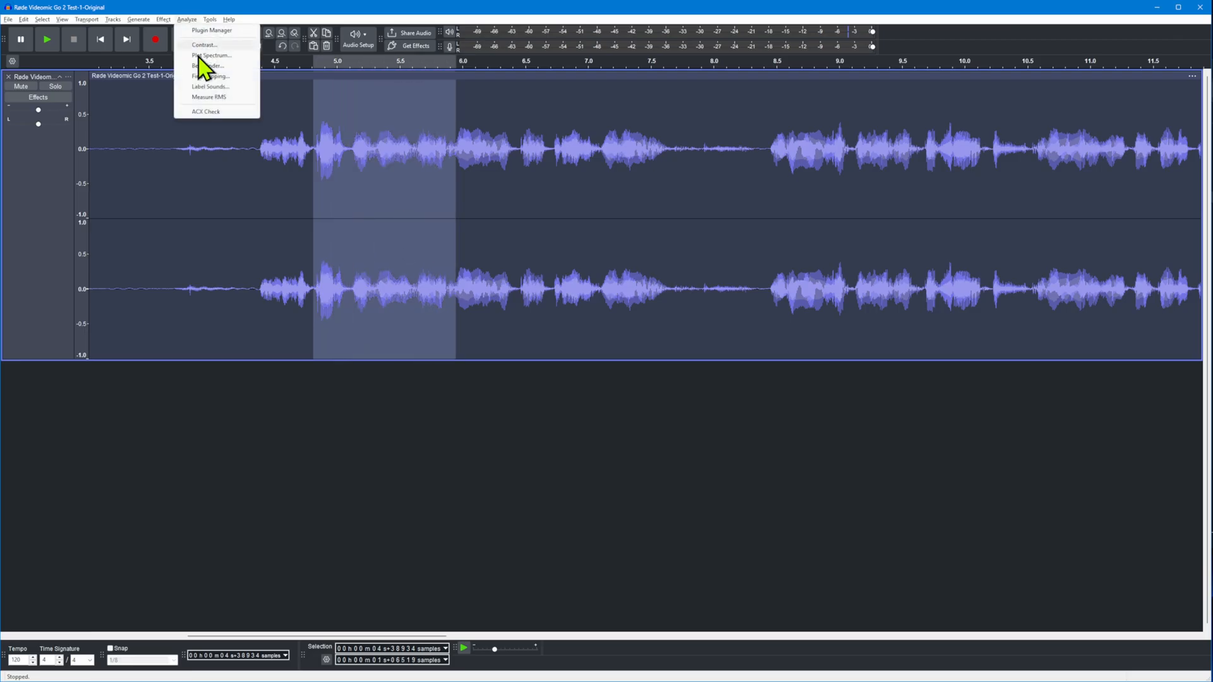
pyautogui.click(211, 113)
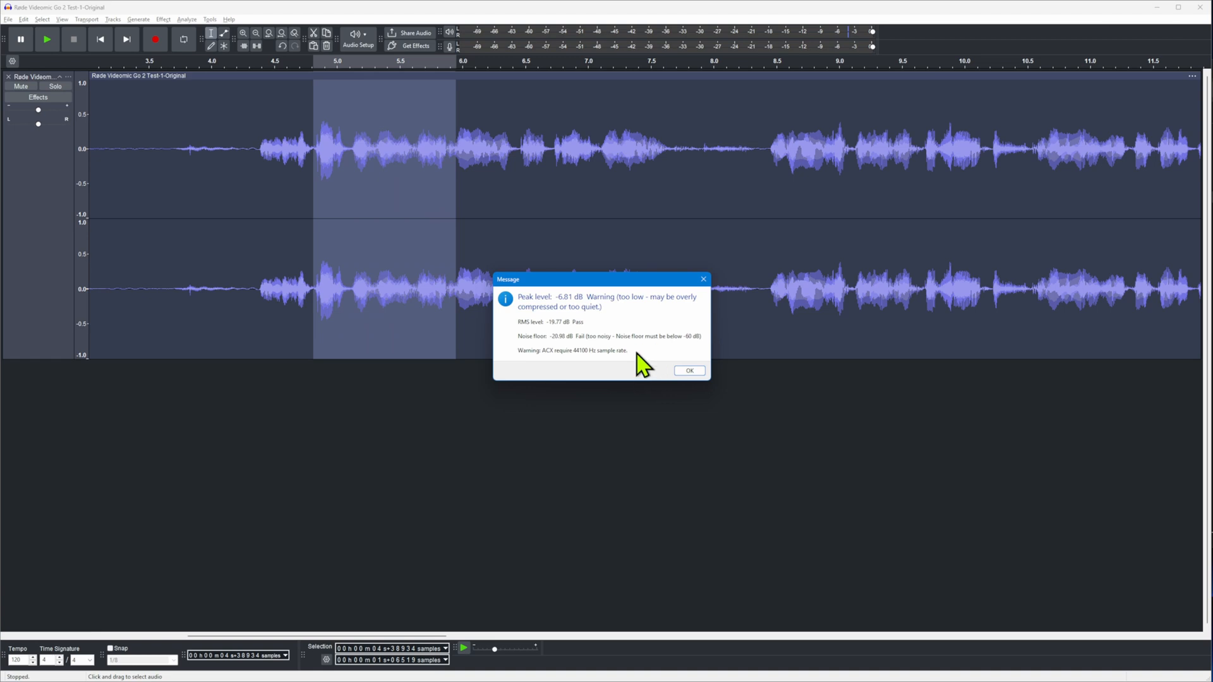
pyautogui.click(690, 370)
# Step: Lower the tall burst from about 4.8 to 5.1 seconds with Amplify set to -2 dB
pyautogui.click(299, 256)
pyautogui.moveTo(313, 267); pyautogui.dragTo(346, 268)
pyautogui.click(191, 19)
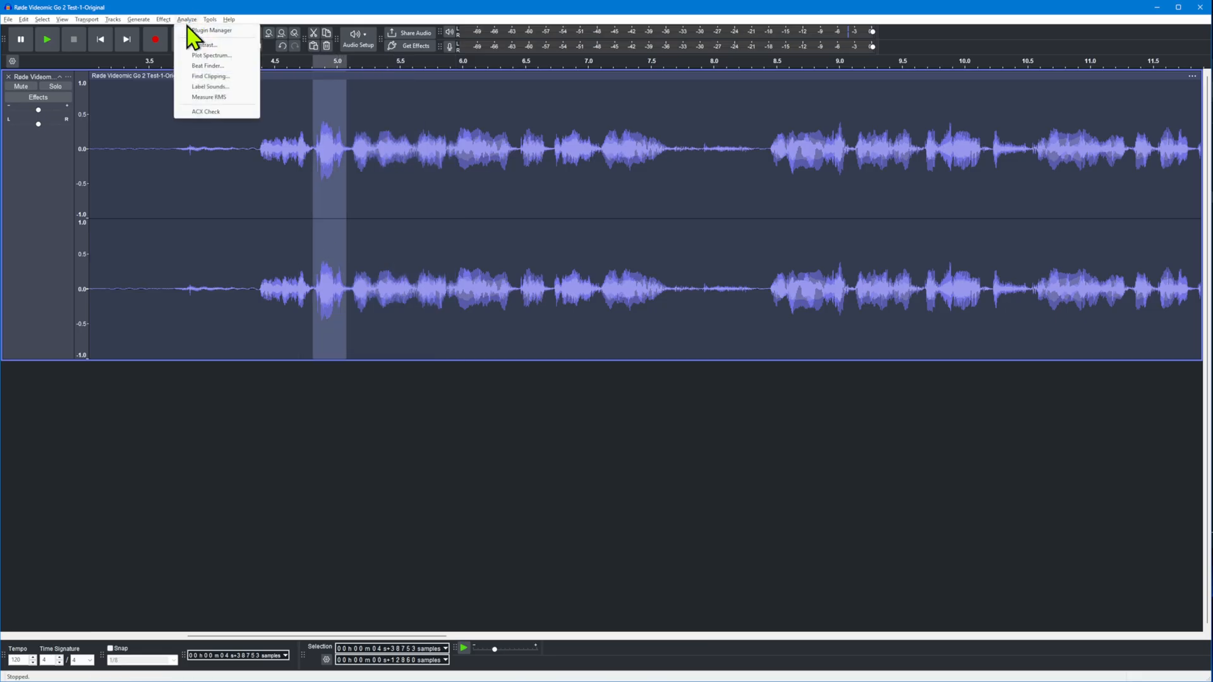
pyautogui.moveTo(163, 21)
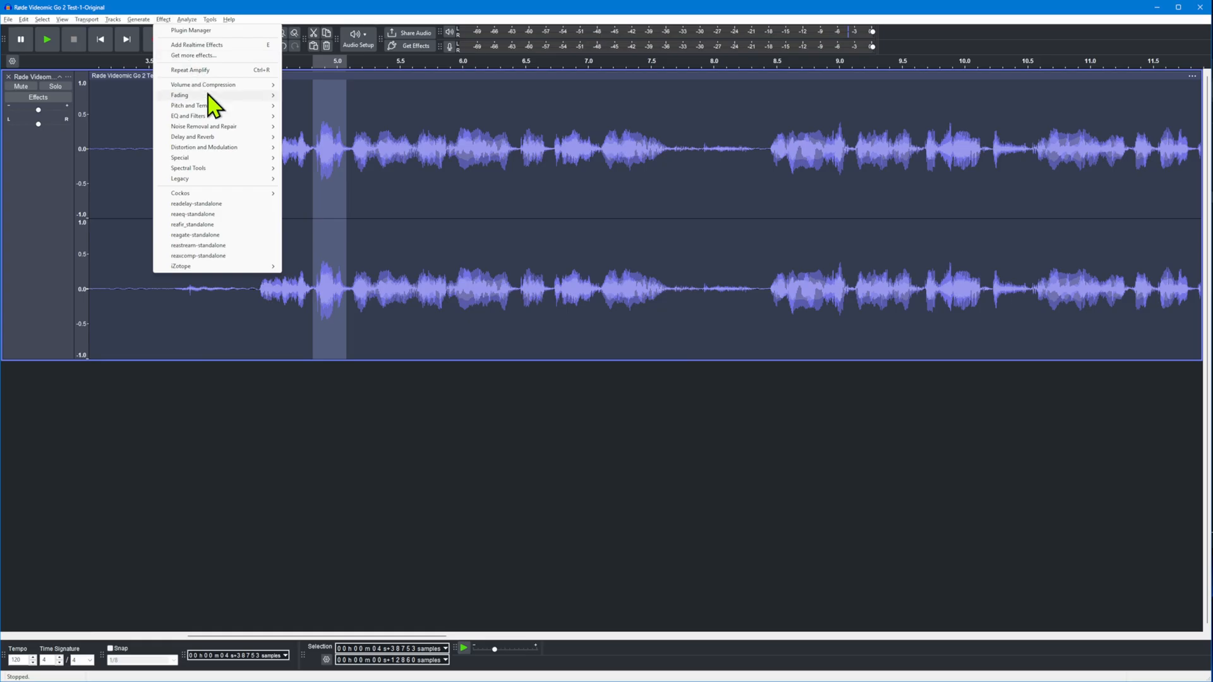
pyautogui.moveTo(212, 86)
pyautogui.click(368, 88)
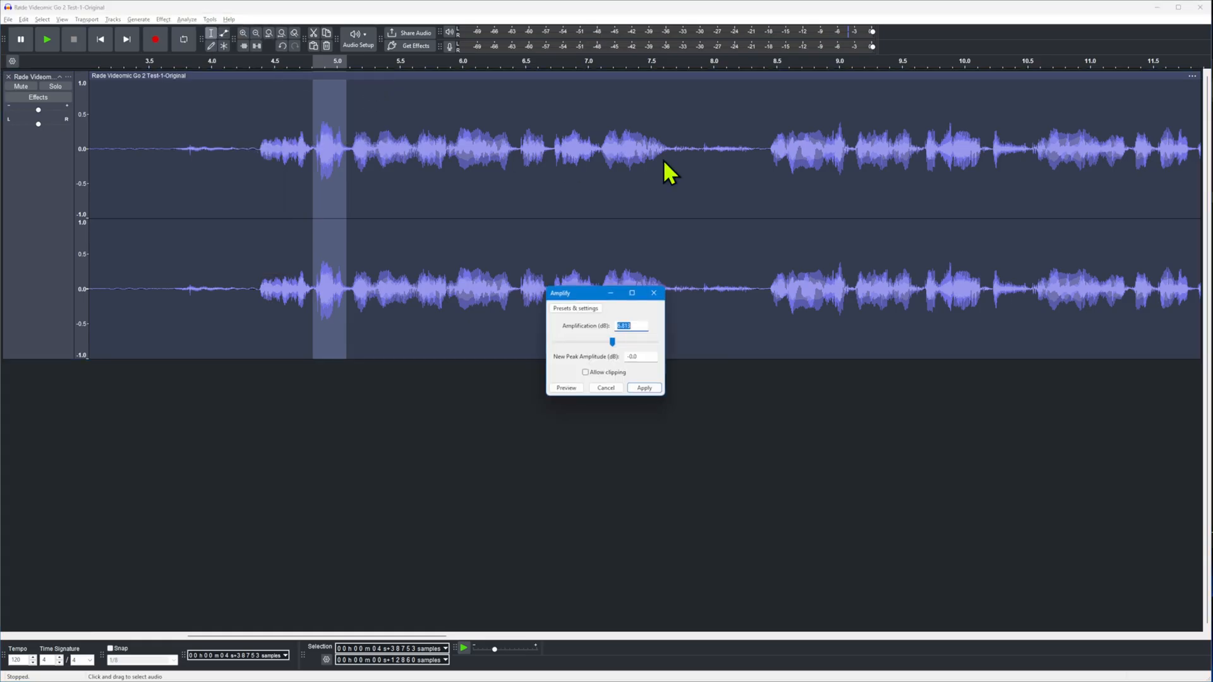
pyautogui.write('-2')
pyautogui.press('Return')
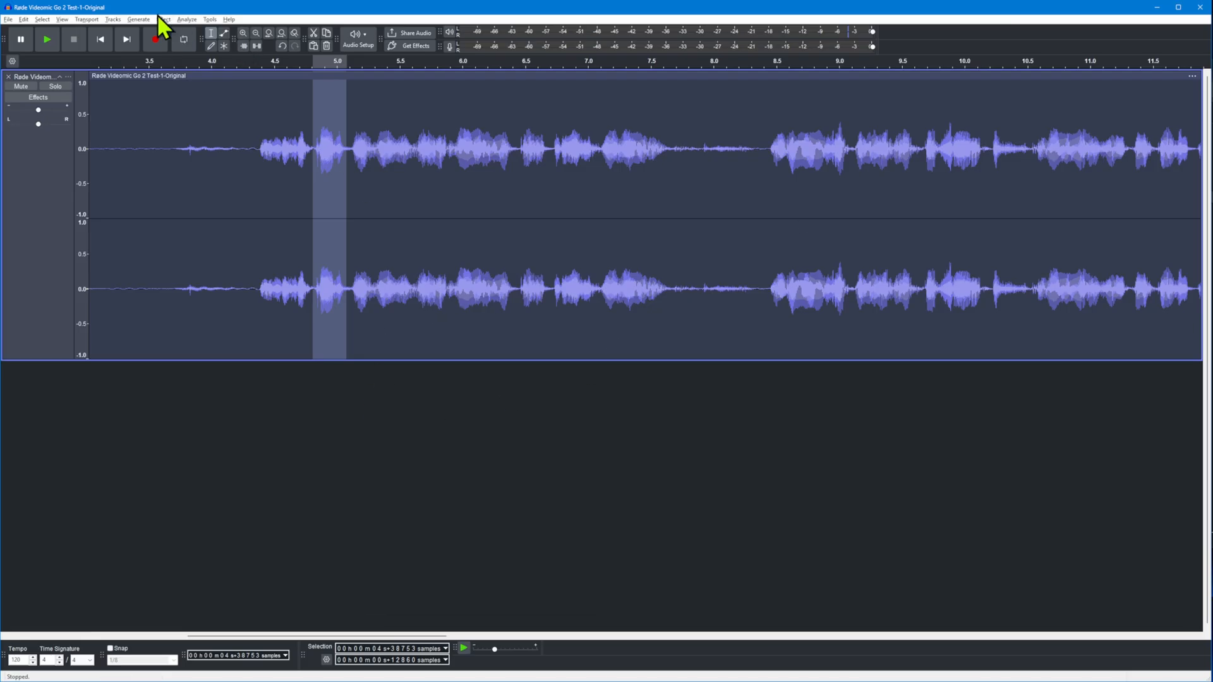
# Step: Lower the same burst near 5 seconds further with Amplify set to -1 dB and clear the selection
pyautogui.click(184, 20)
pyautogui.moveTo(167, 20)
pyautogui.moveTo(240, 85)
pyautogui.click(331, 86)
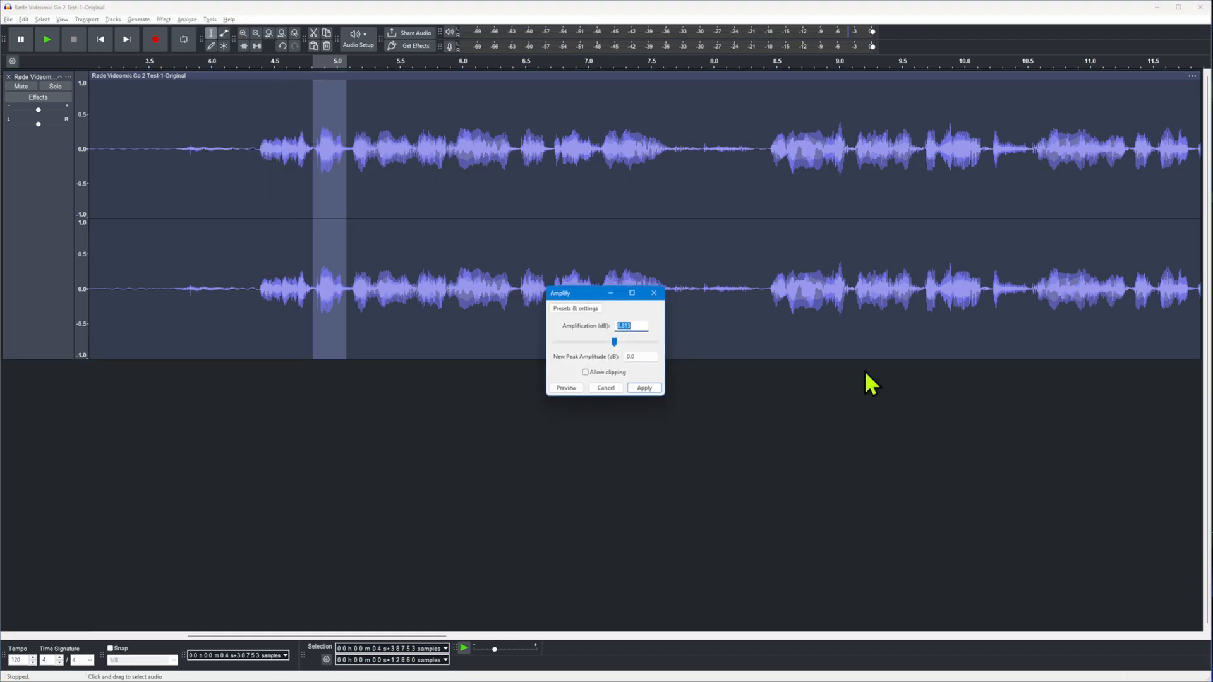
pyautogui.write('-1')
pyautogui.press('Return')
pyautogui.click(396, 419)
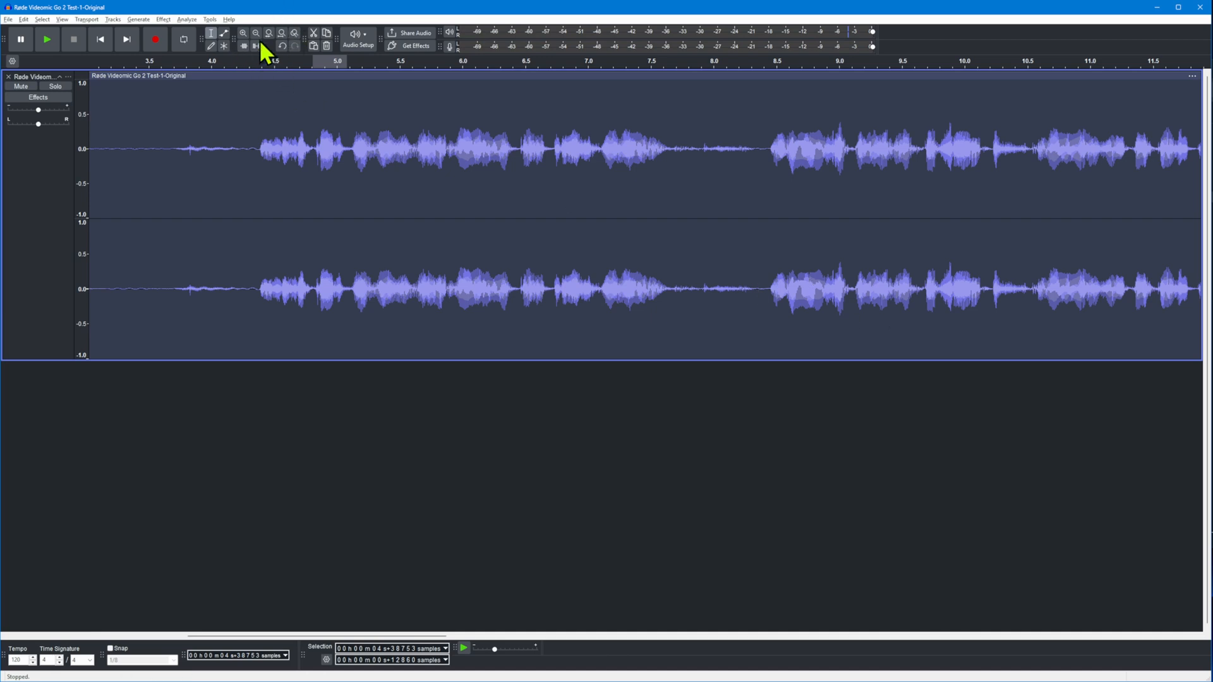
# Step: Run ACX Check on the even speech section from about 5.95 to 7.5 seconds
pyautogui.click(282, 33)
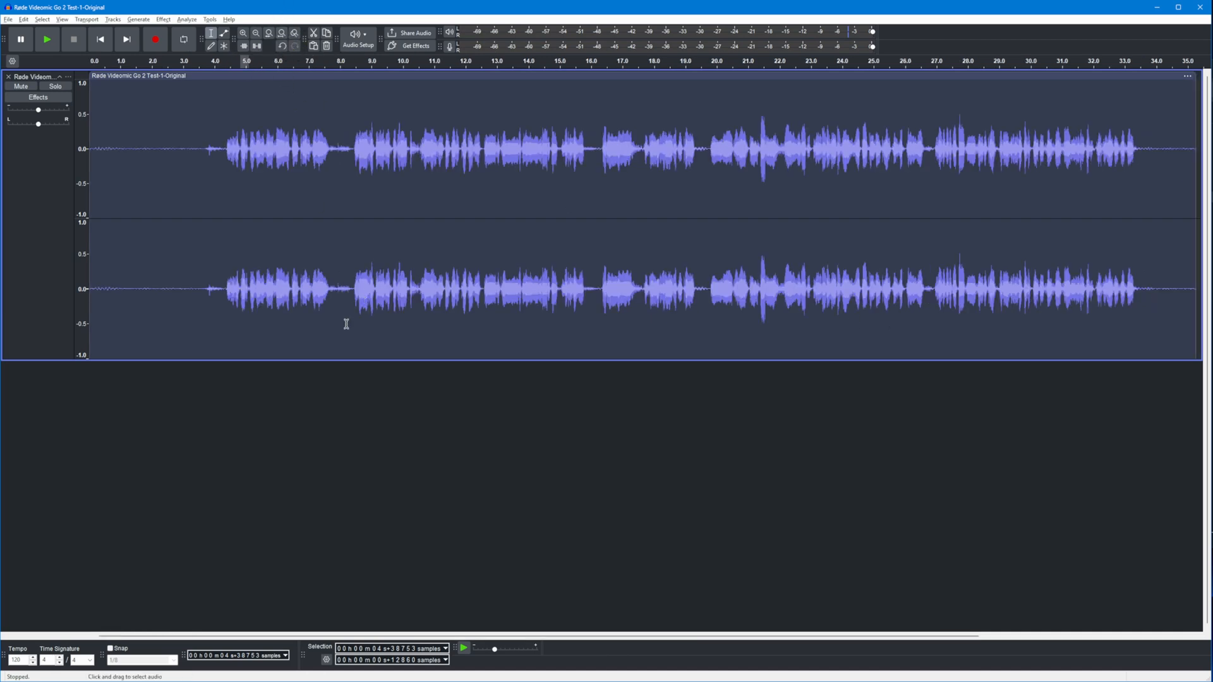
pyautogui.moveTo(367, 275); pyautogui.dragTo(376, 275)
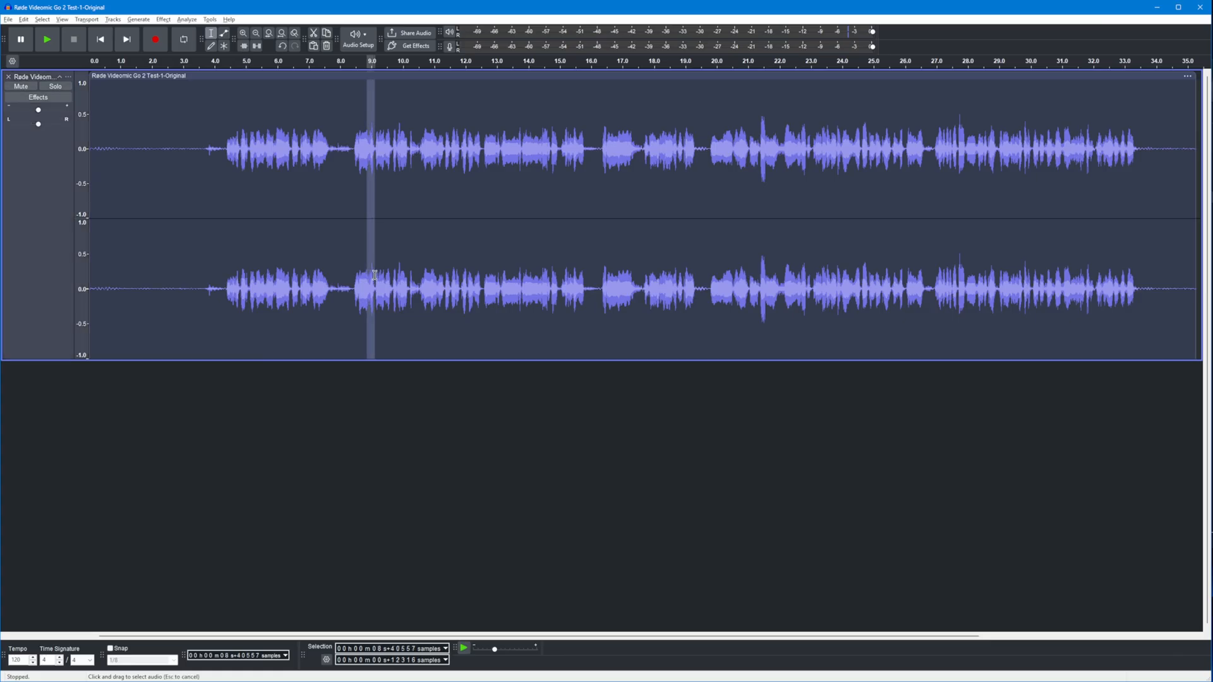
pyautogui.click(243, 33)
pyautogui.click(242, 33)
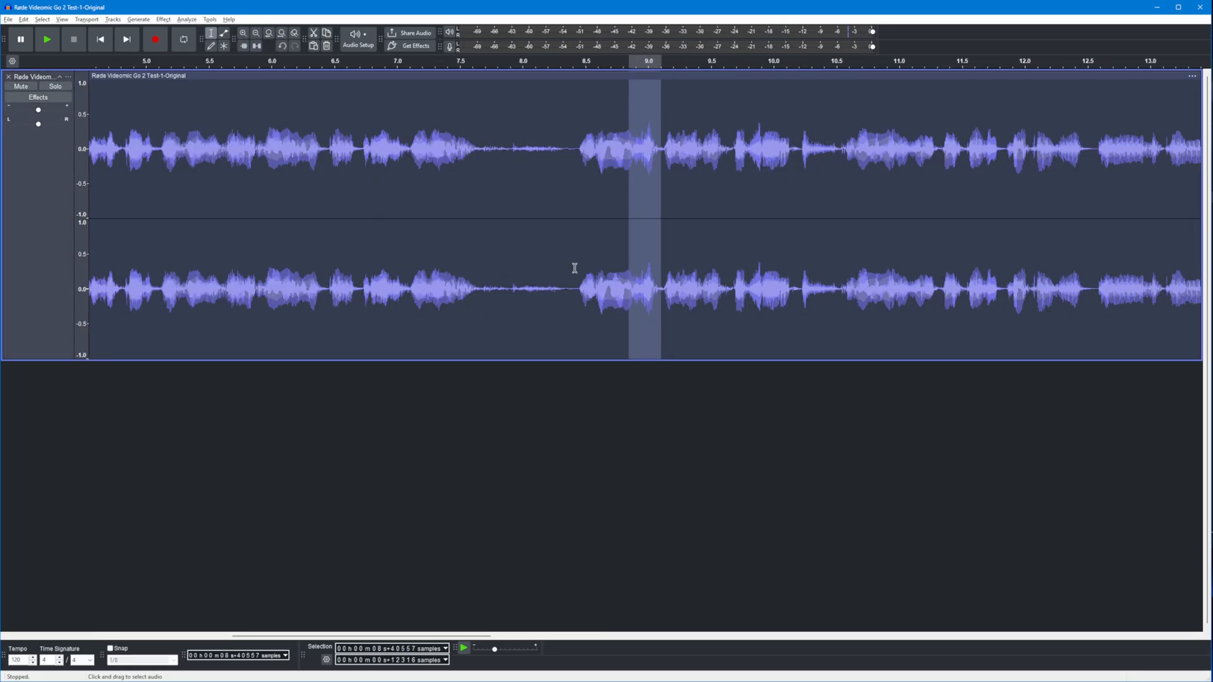
pyautogui.click(679, 325)
pyautogui.moveTo(266, 263); pyautogui.dragTo(464, 263)
pyautogui.click(186, 19)
pyautogui.click(217, 111)
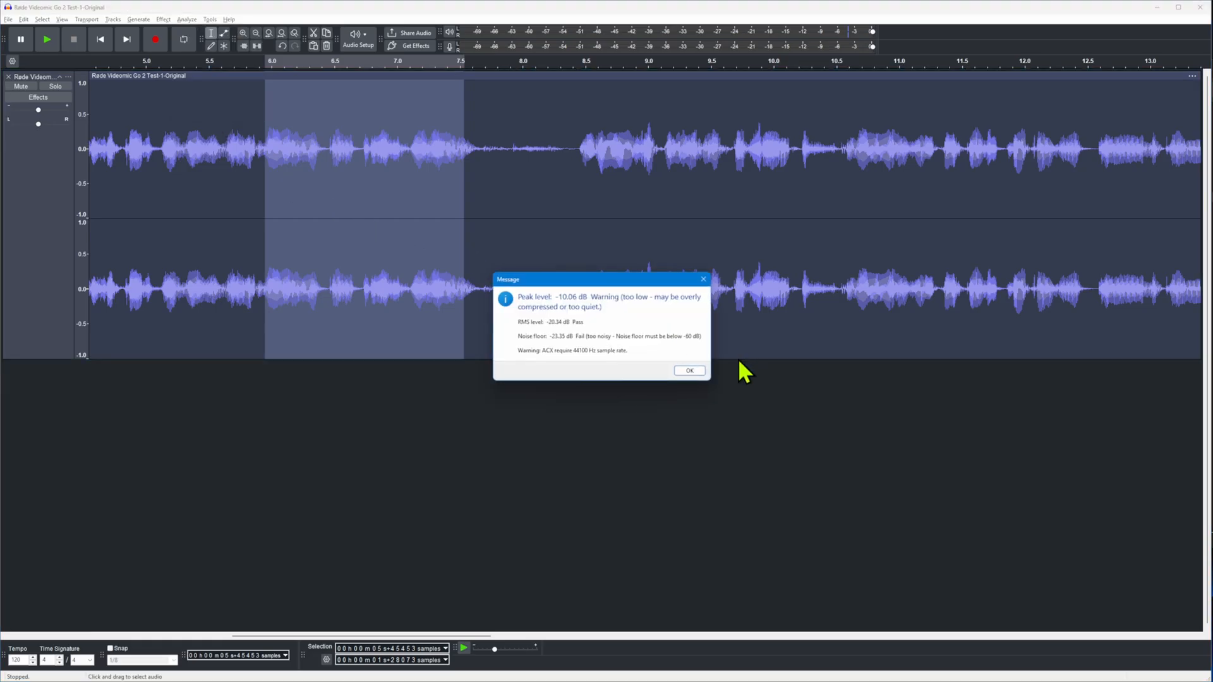
pyautogui.click(691, 371)
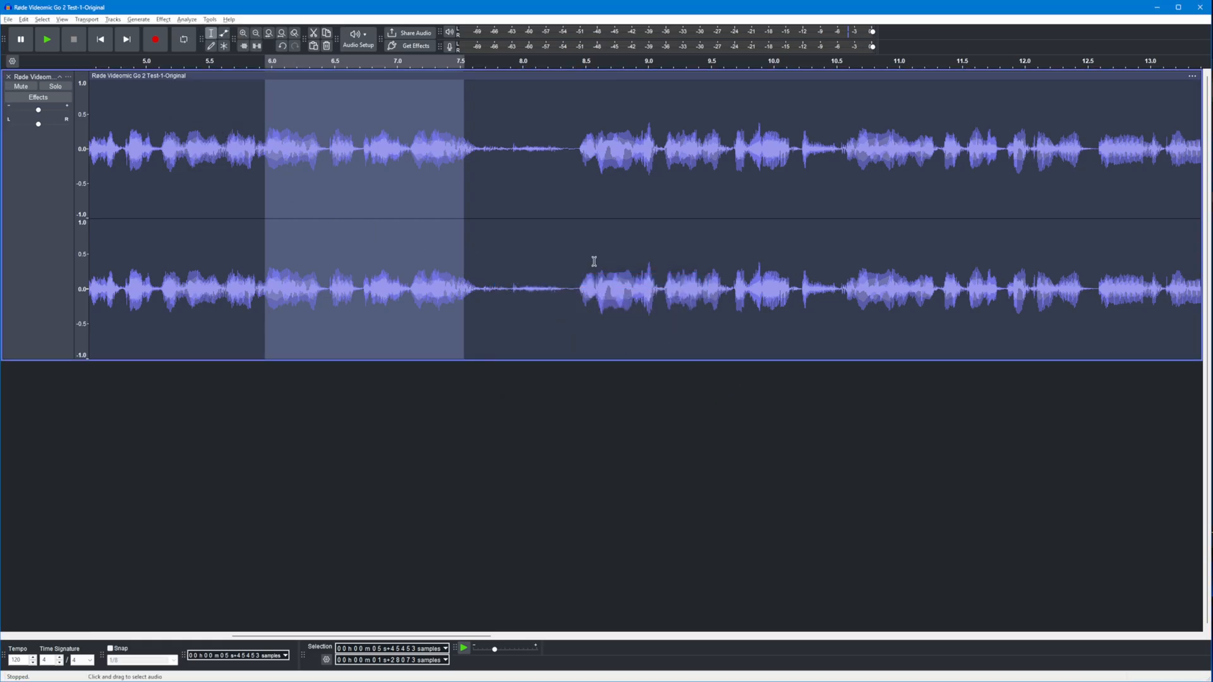
# Step: Run ACX Check on the section from about 8.9 to 9.6 seconds, which includes the peak near 9 seconds
pyautogui.moveTo(639, 268); pyautogui.dragTo(729, 278)
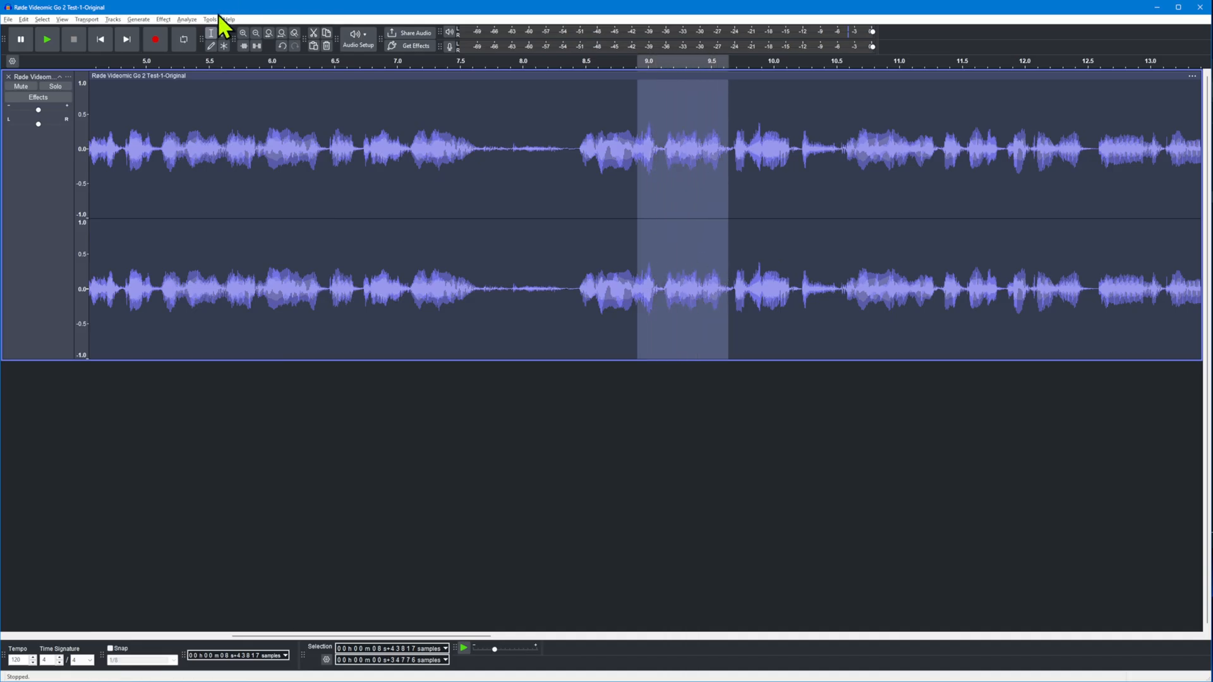
pyautogui.click(185, 19)
pyautogui.click(211, 113)
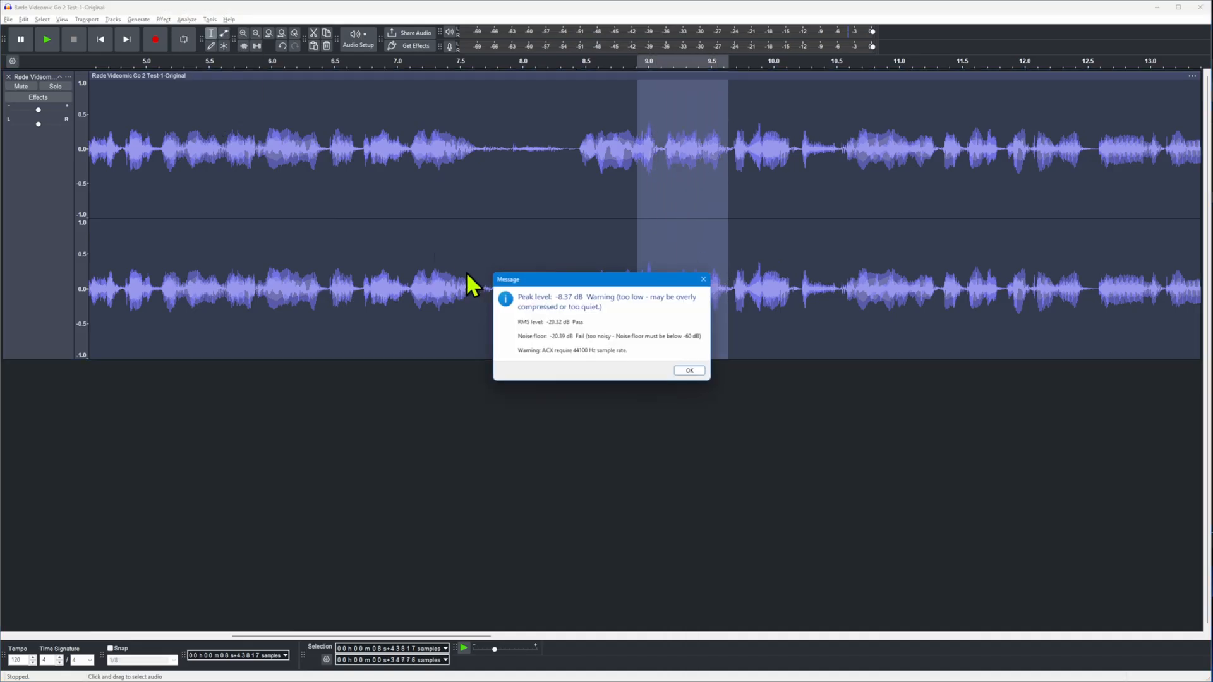
pyautogui.click(686, 371)
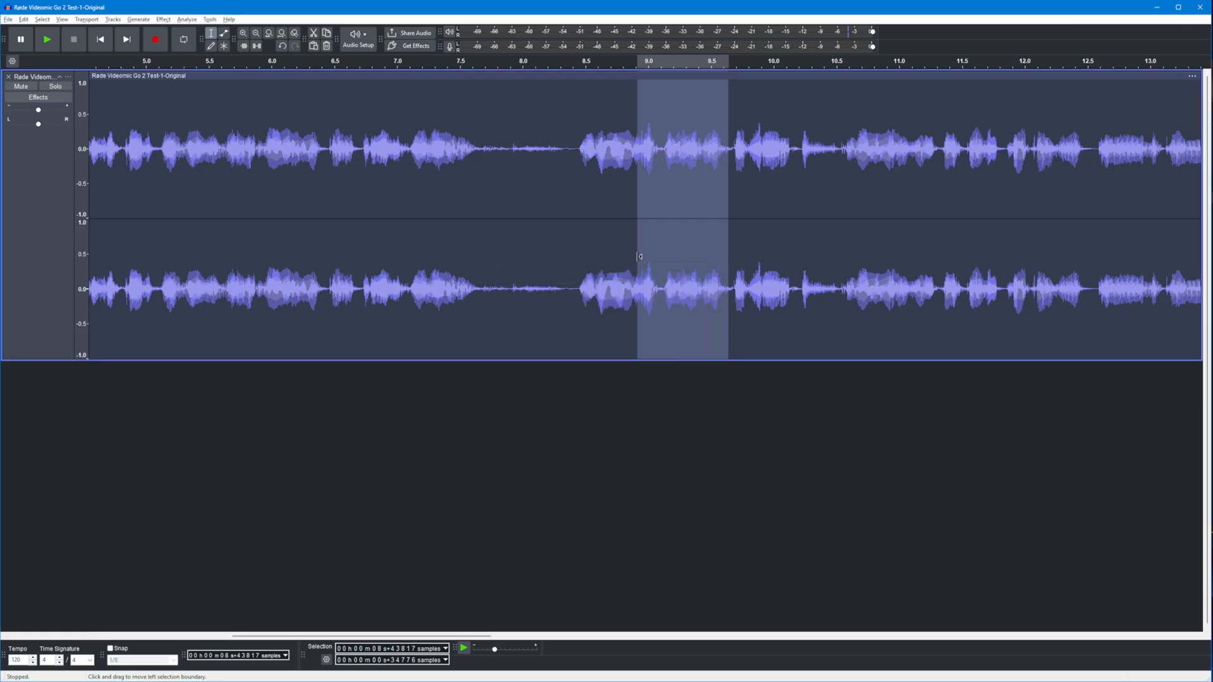
# Step: Apply Amplify with a negative gain to the peak from about 8.92 to 9.08 seconds
pyautogui.click(630, 250)
pyautogui.moveTo(638, 271); pyautogui.dragTo(658, 273)
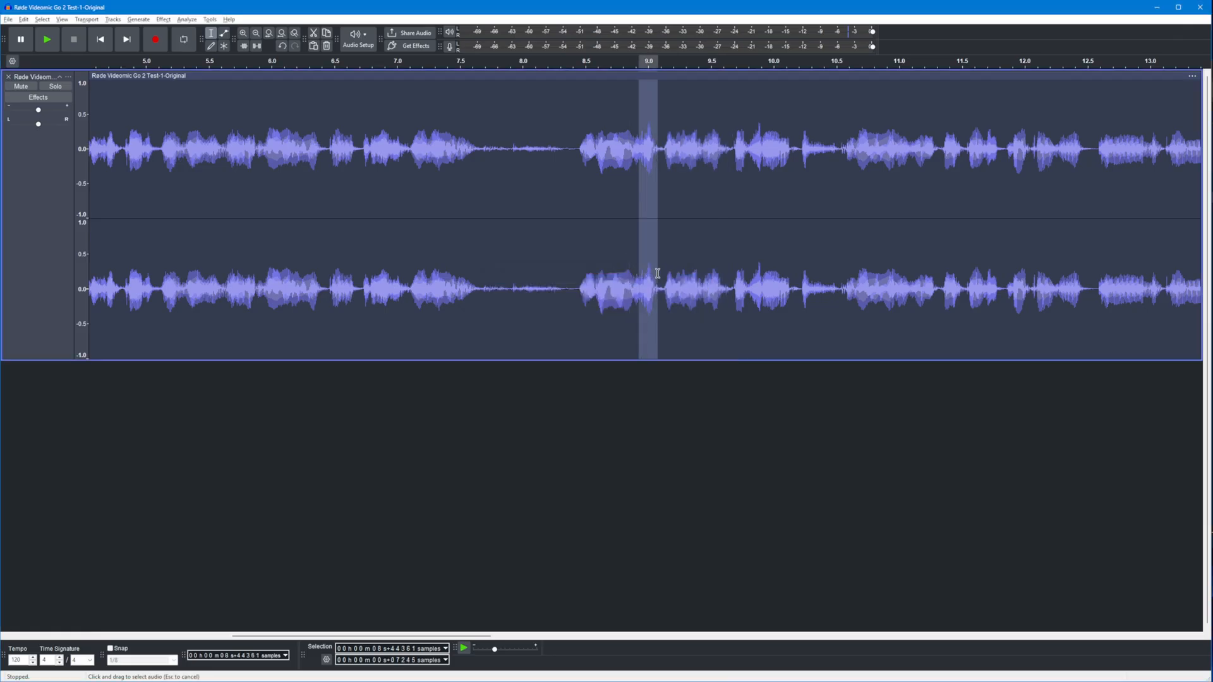
pyautogui.click(179, 20)
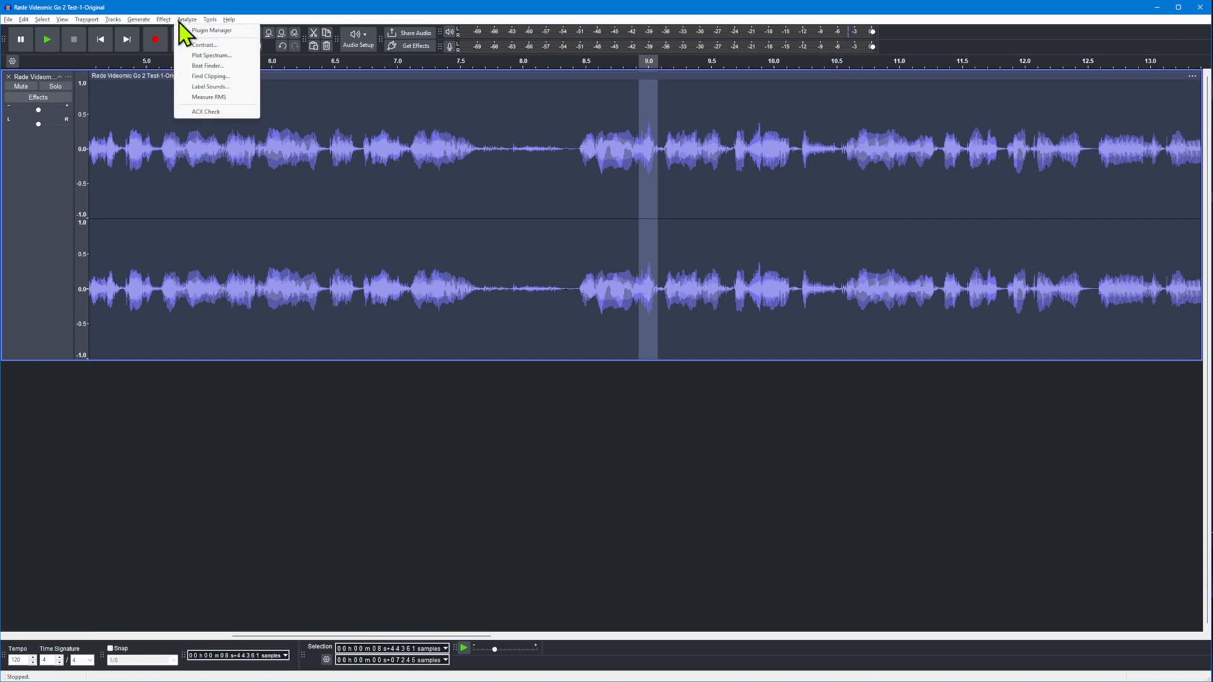
pyautogui.moveTo(166, 20)
pyautogui.moveTo(203, 86)
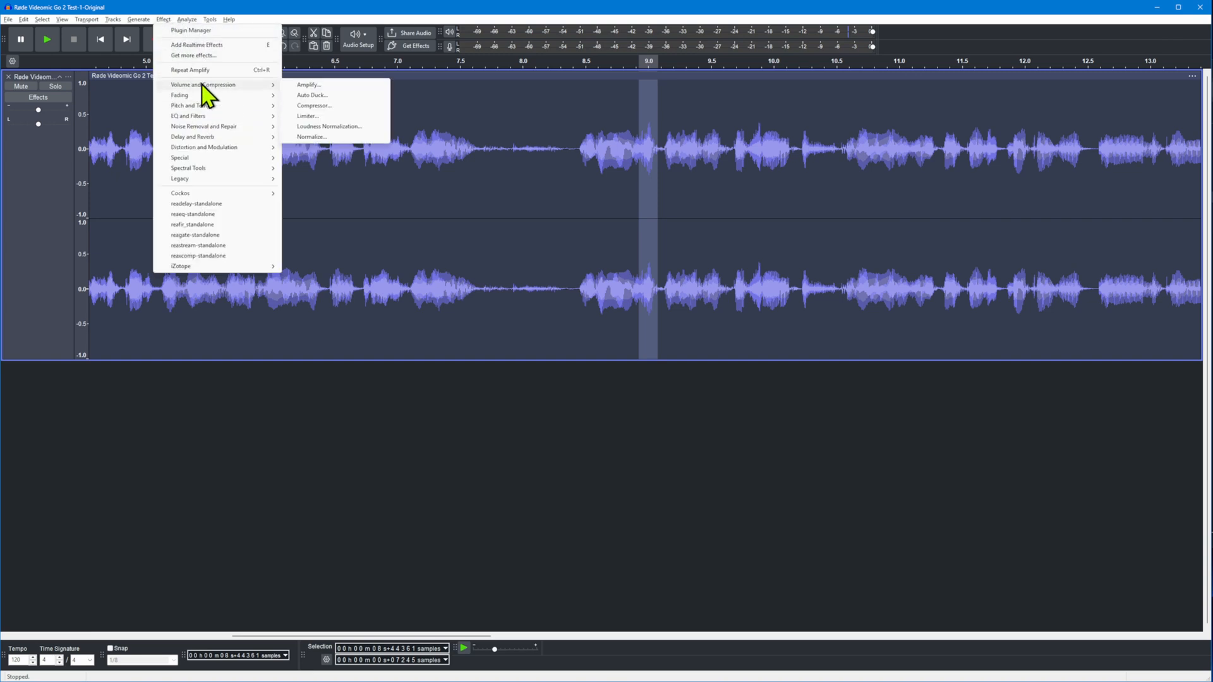
pyautogui.click(309, 84)
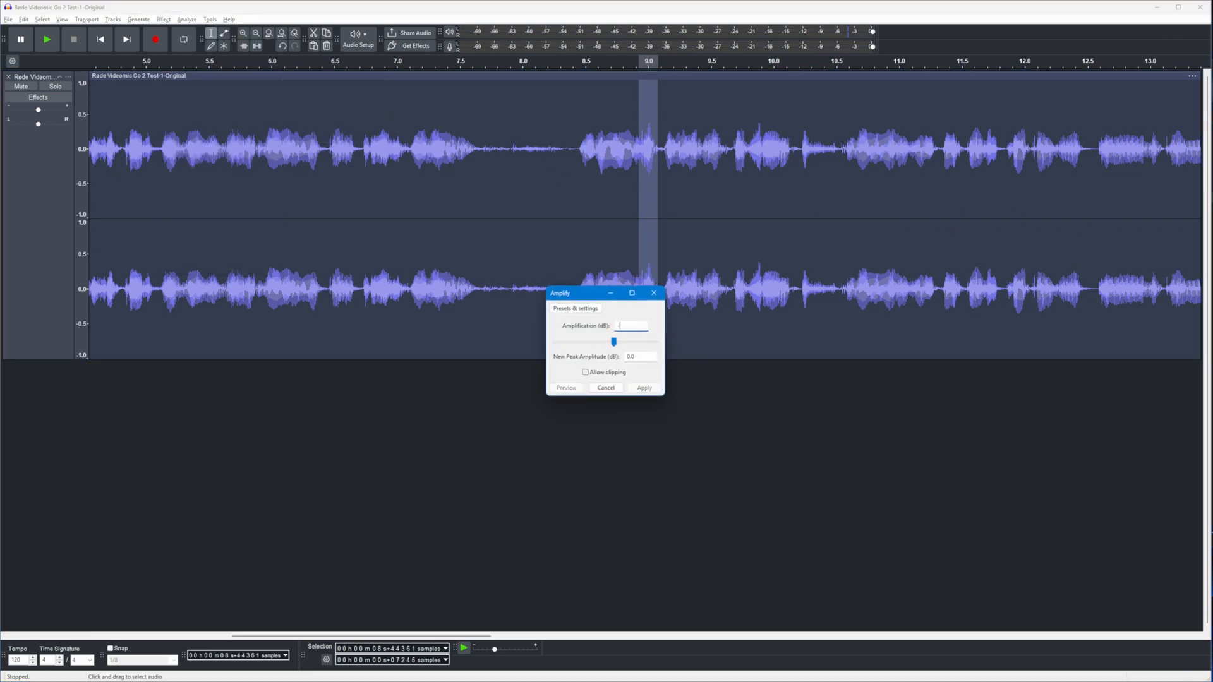
pyautogui.press('Return')
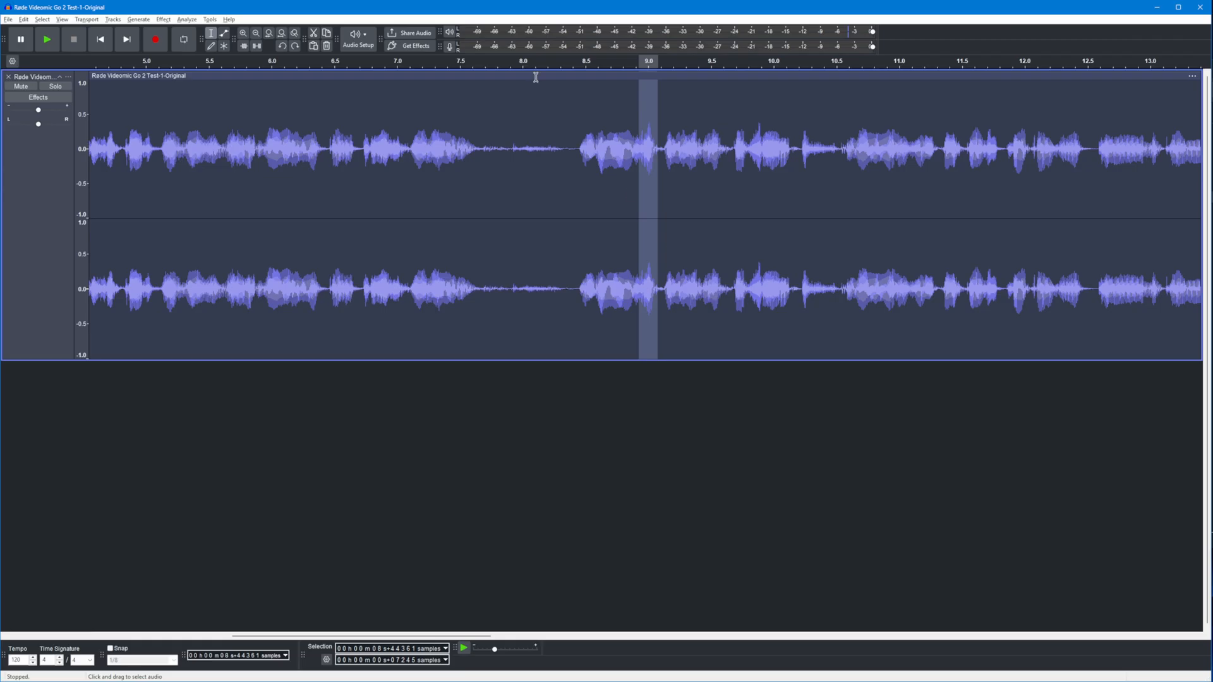
# Step: Lower the selected peak near 9 seconds further with Amplify set to -1 dB
pyautogui.click(157, 20)
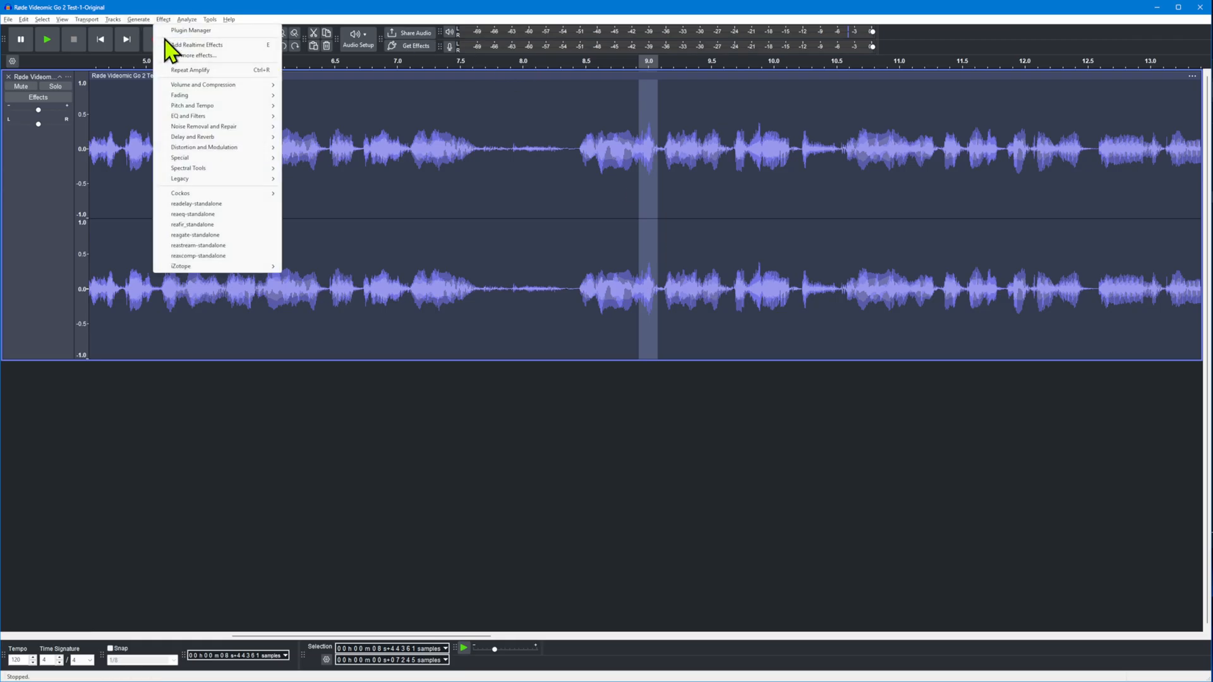
pyautogui.moveTo(261, 87)
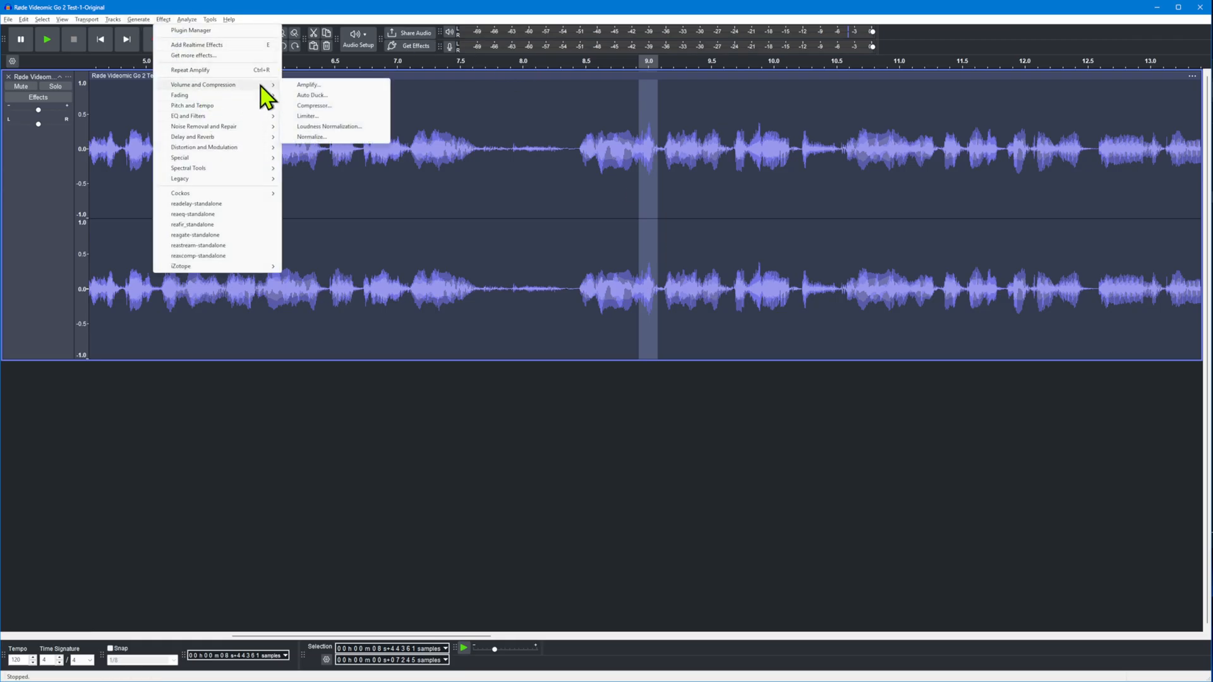
pyautogui.click(333, 86)
pyautogui.write('-1')
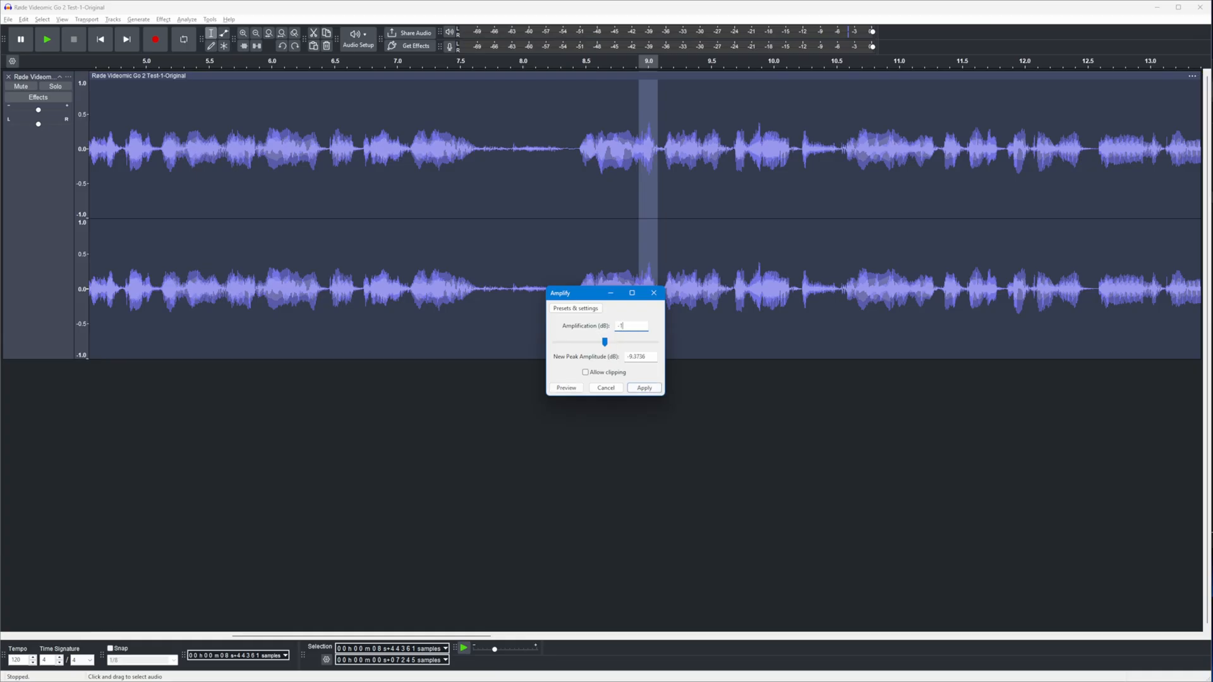
pyautogui.press('Return')
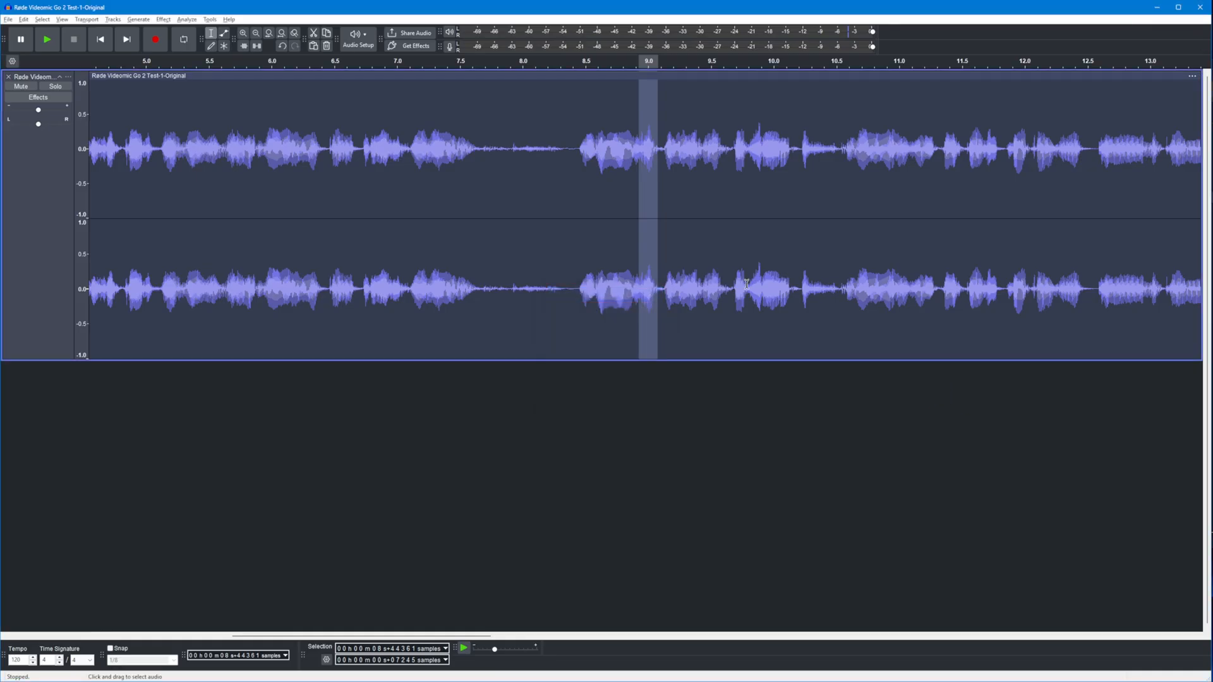
# Step: Apply Amplify with a negative gain to the peak from about 9.79 to 9.92 seconds
pyautogui.moveTo(747, 283); pyautogui.dragTo(763, 283)
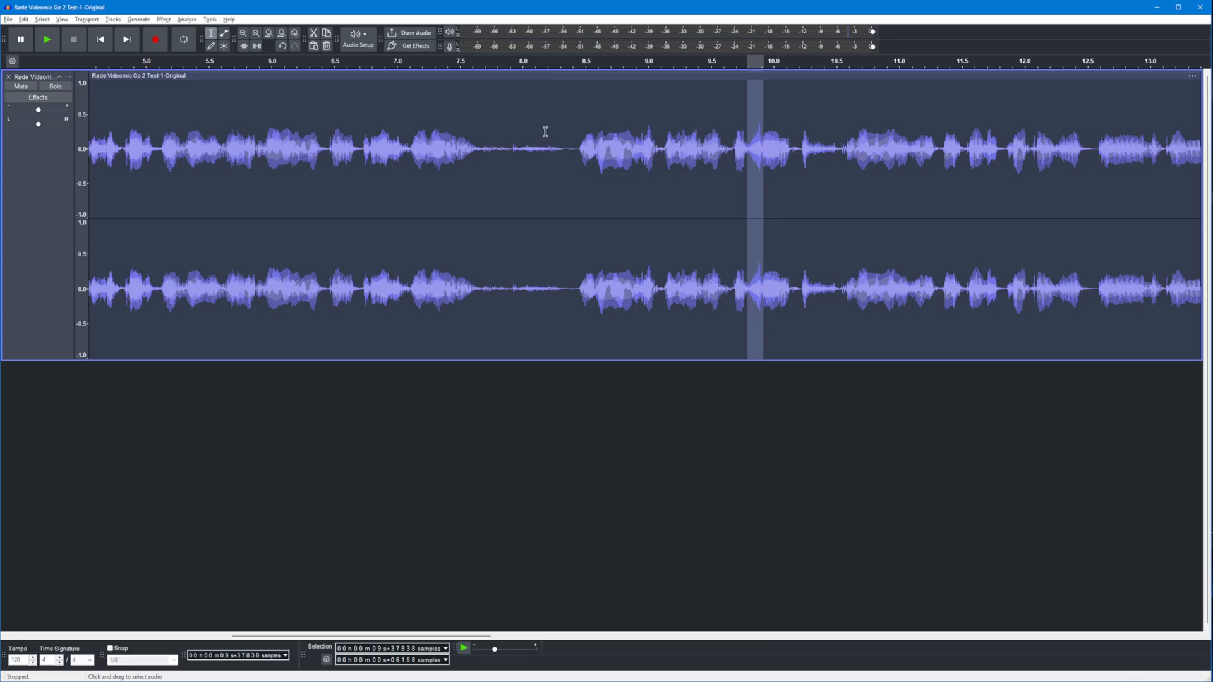
pyautogui.click(163, 19)
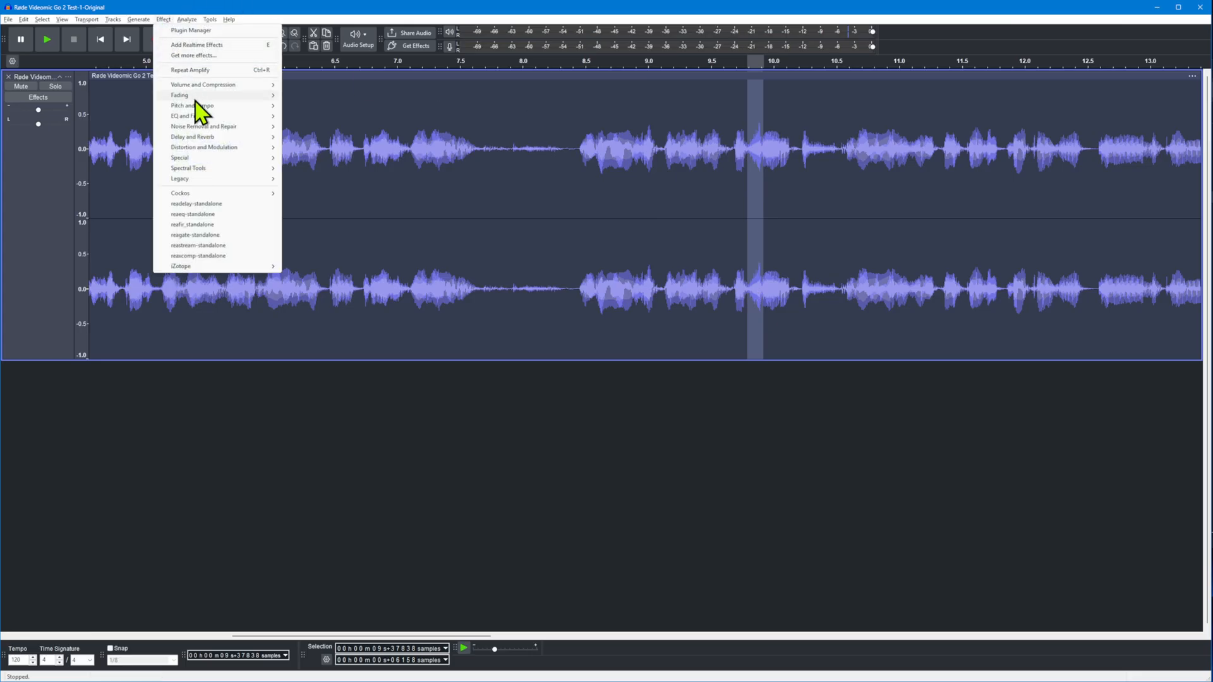
pyautogui.moveTo(214, 86)
pyautogui.click(316, 85)
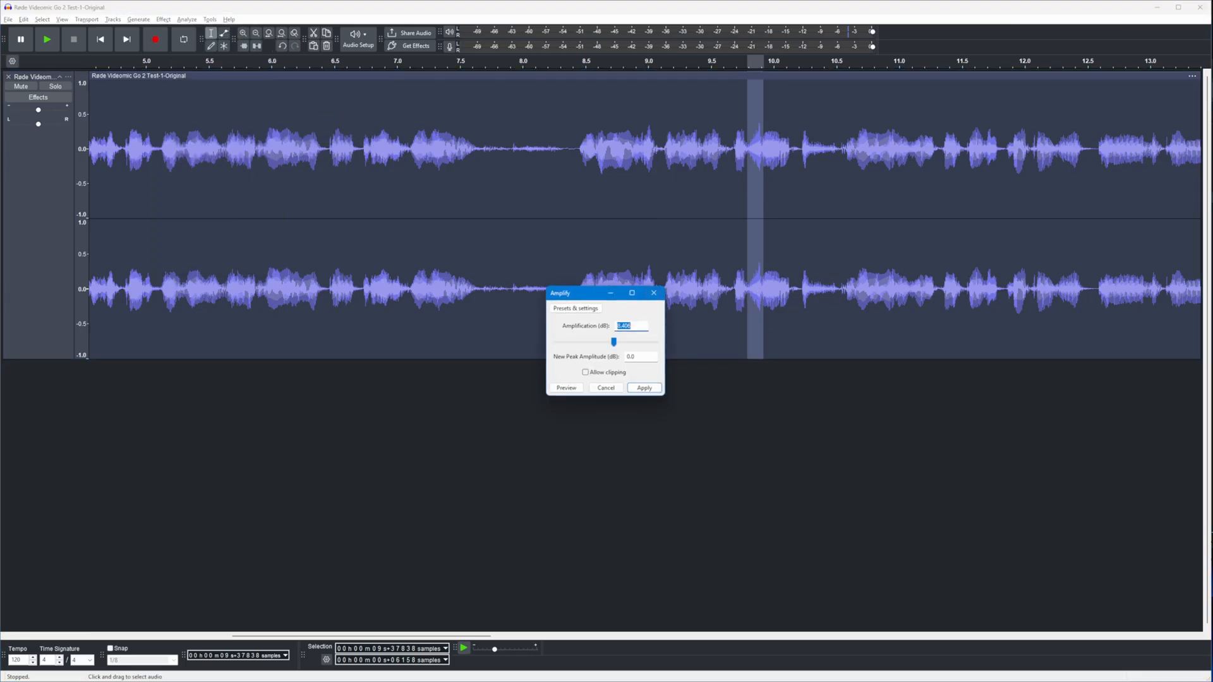
pyautogui.press('Return')
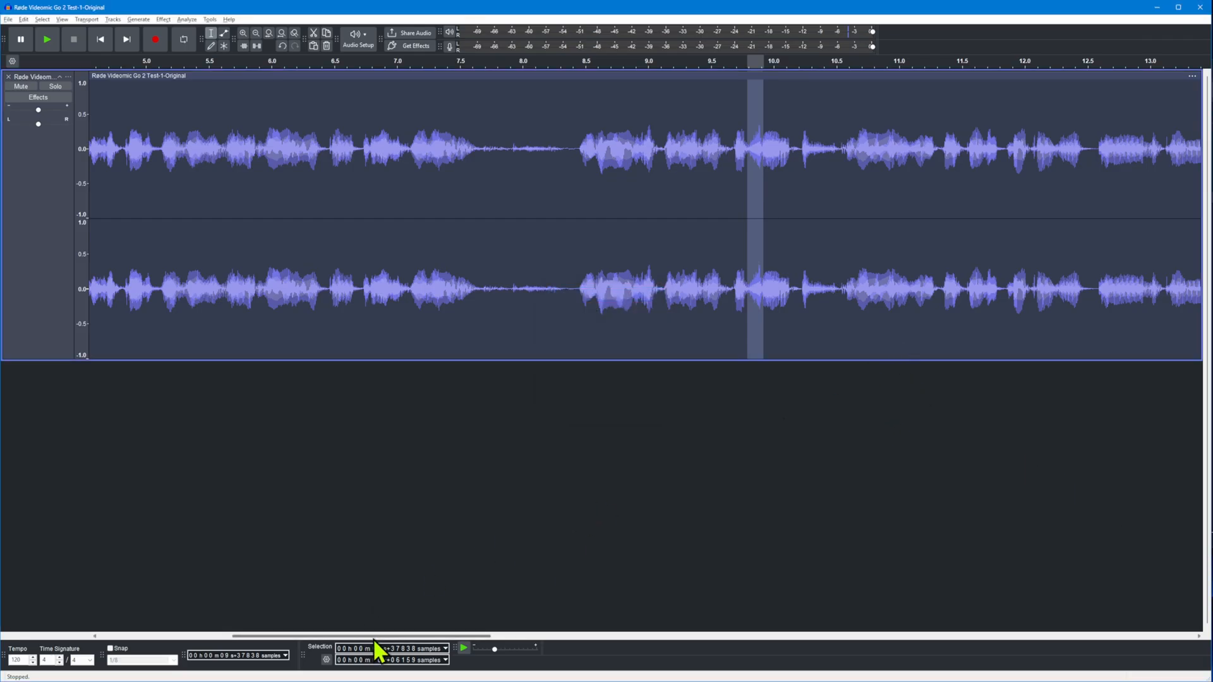
# Step: Run ACX Check on the even speech section from about 22.05 to 24.2 seconds
pyautogui.moveTo(441, 637); pyautogui.dragTo(540, 637)
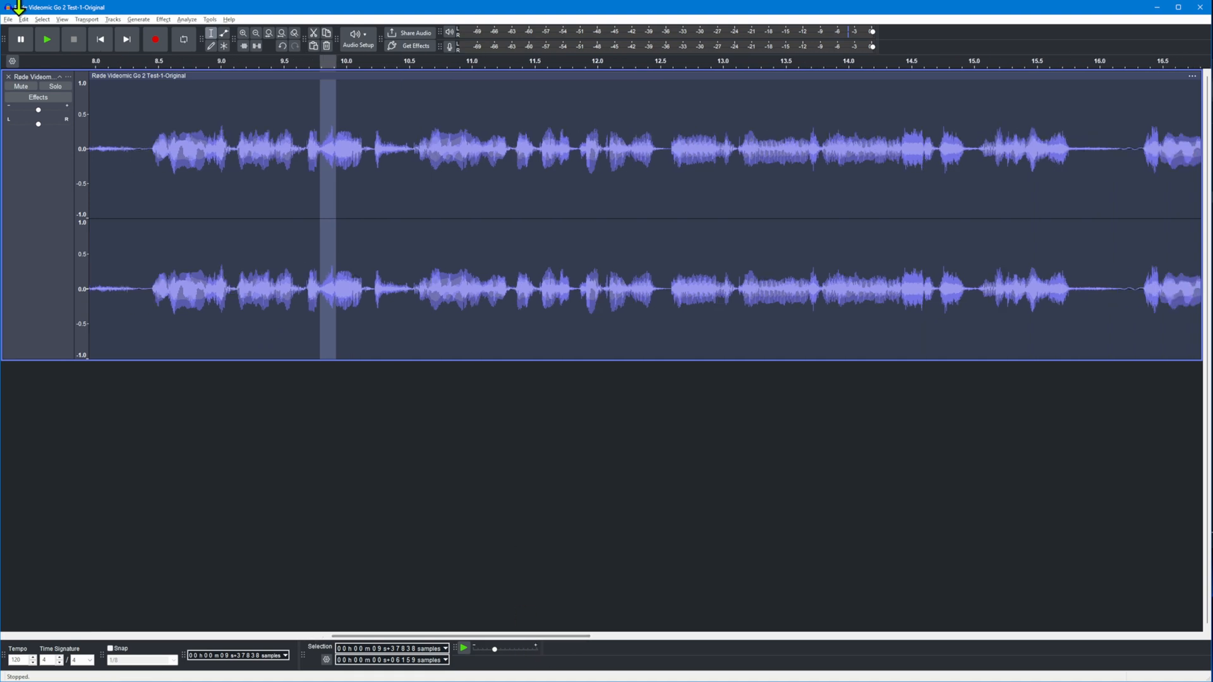
pyautogui.click(281, 33)
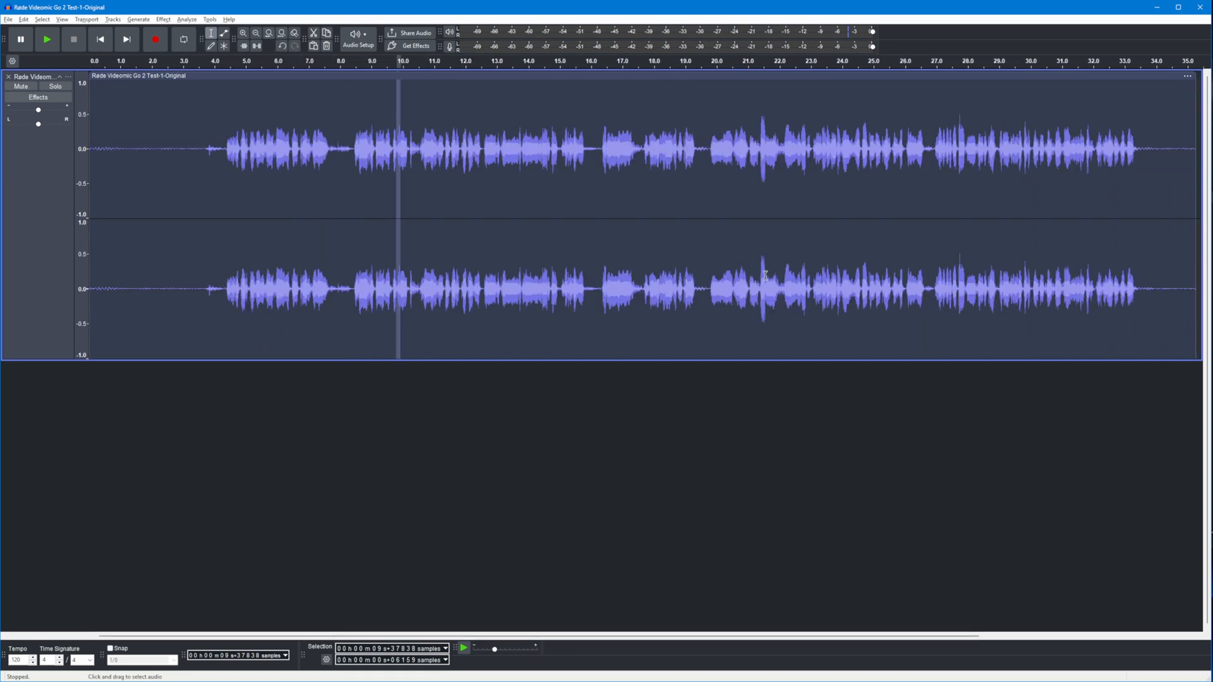
pyautogui.moveTo(755, 276); pyautogui.dragTo(772, 277)
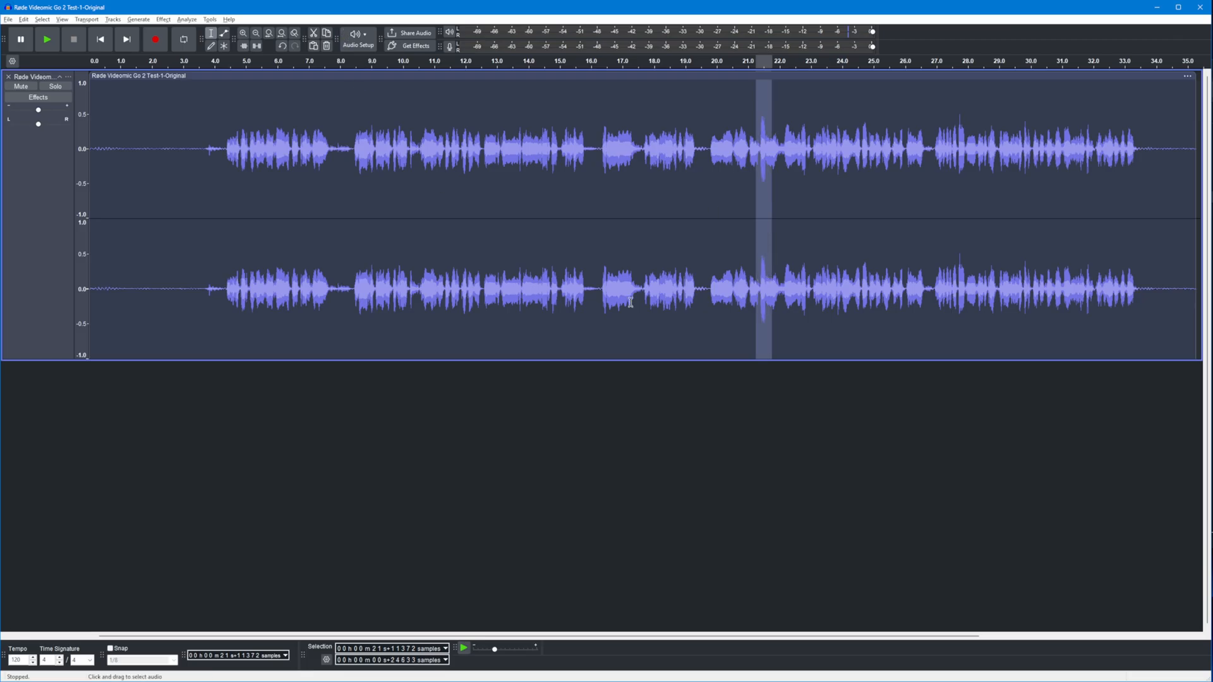
pyautogui.click(244, 33)
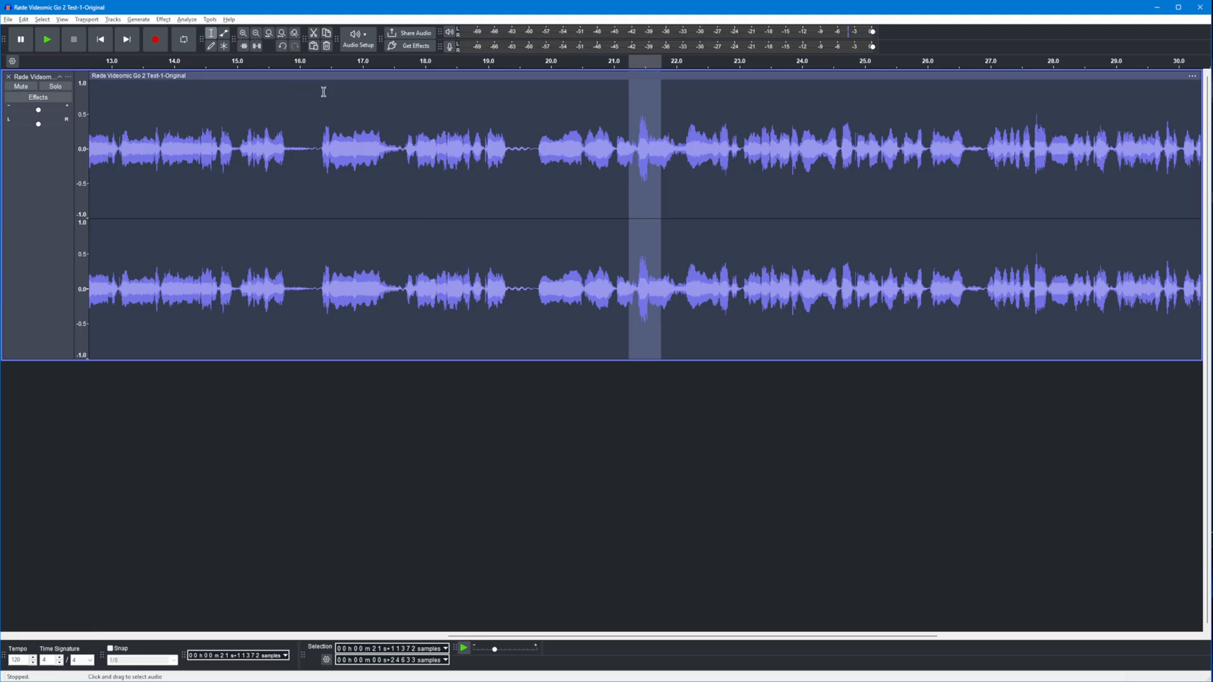
pyautogui.click(603, 251)
pyautogui.moveTo(634, 267); pyautogui.dragTo(816, 297)
pyautogui.click(680, 275)
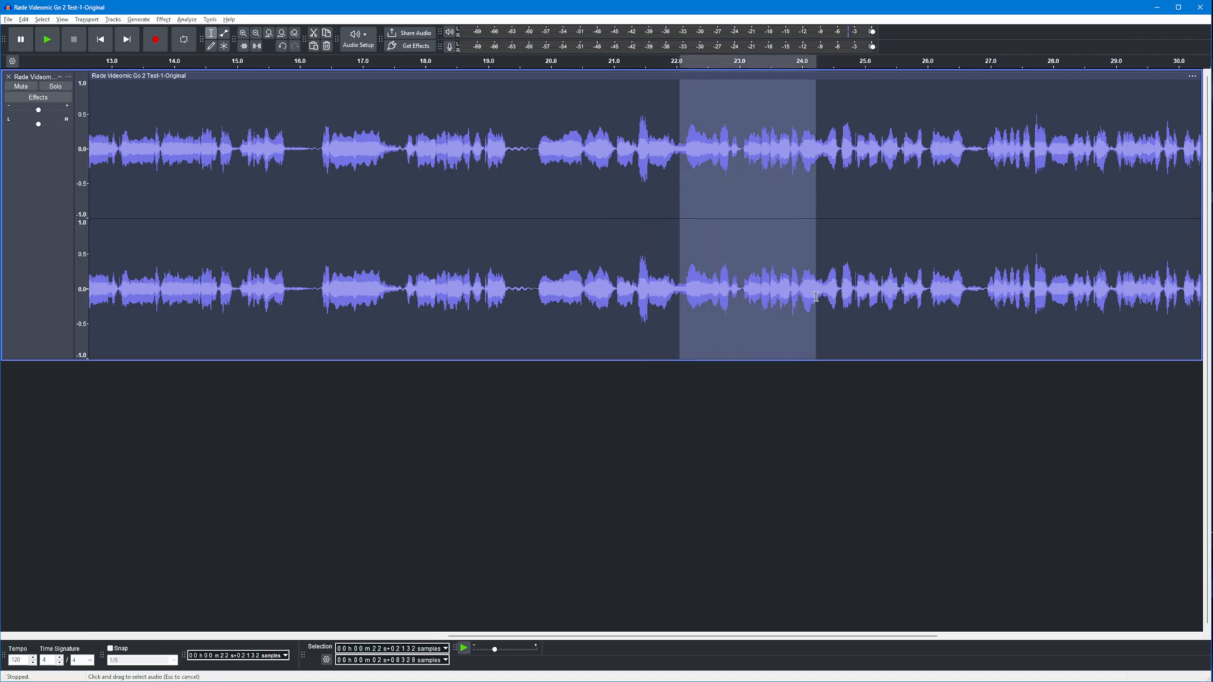
pyautogui.click(164, 20)
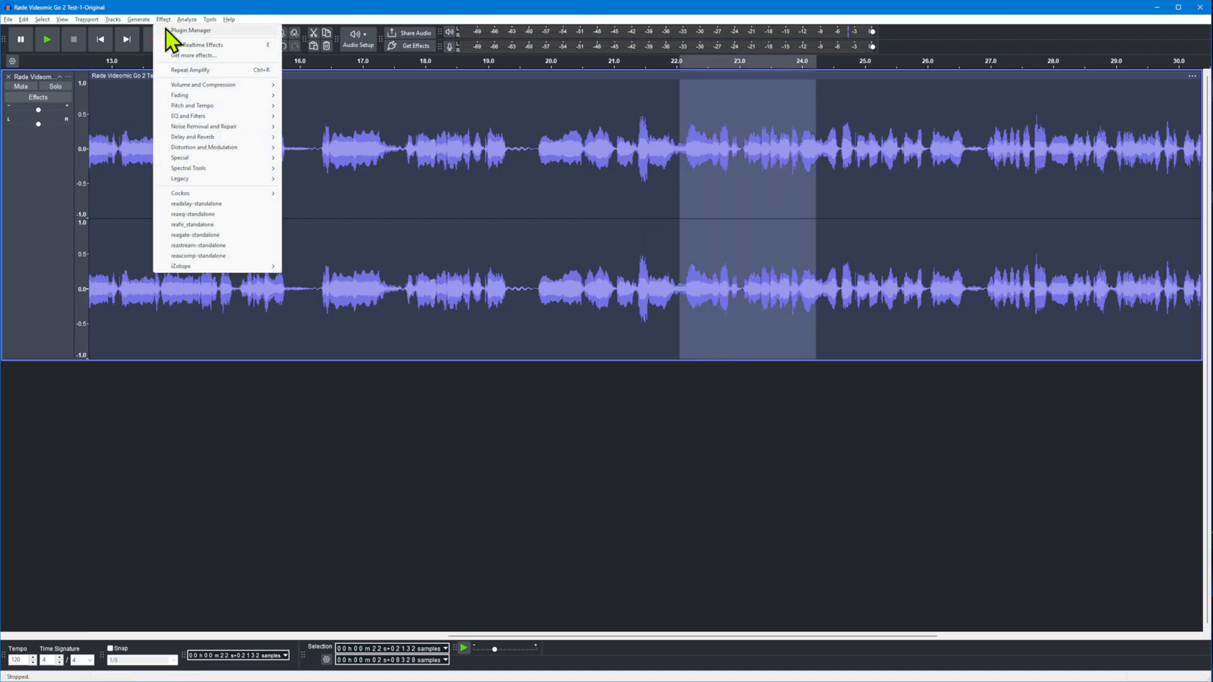
pyautogui.moveTo(187, 20)
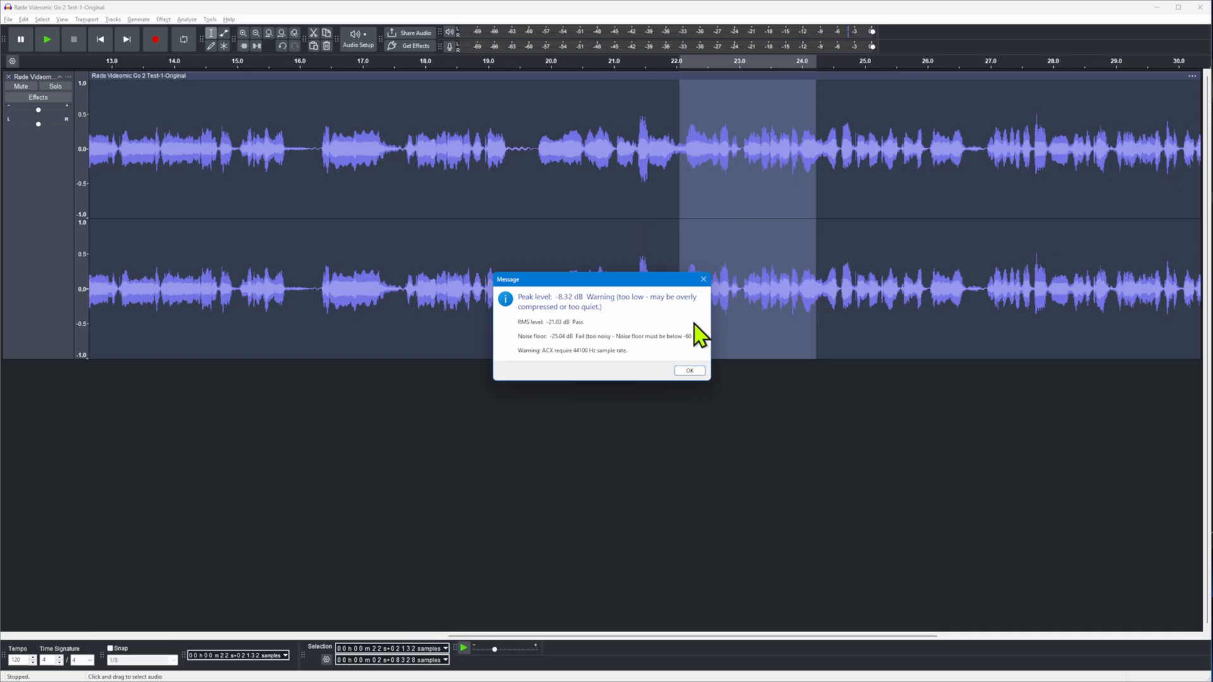
pyautogui.click(685, 374)
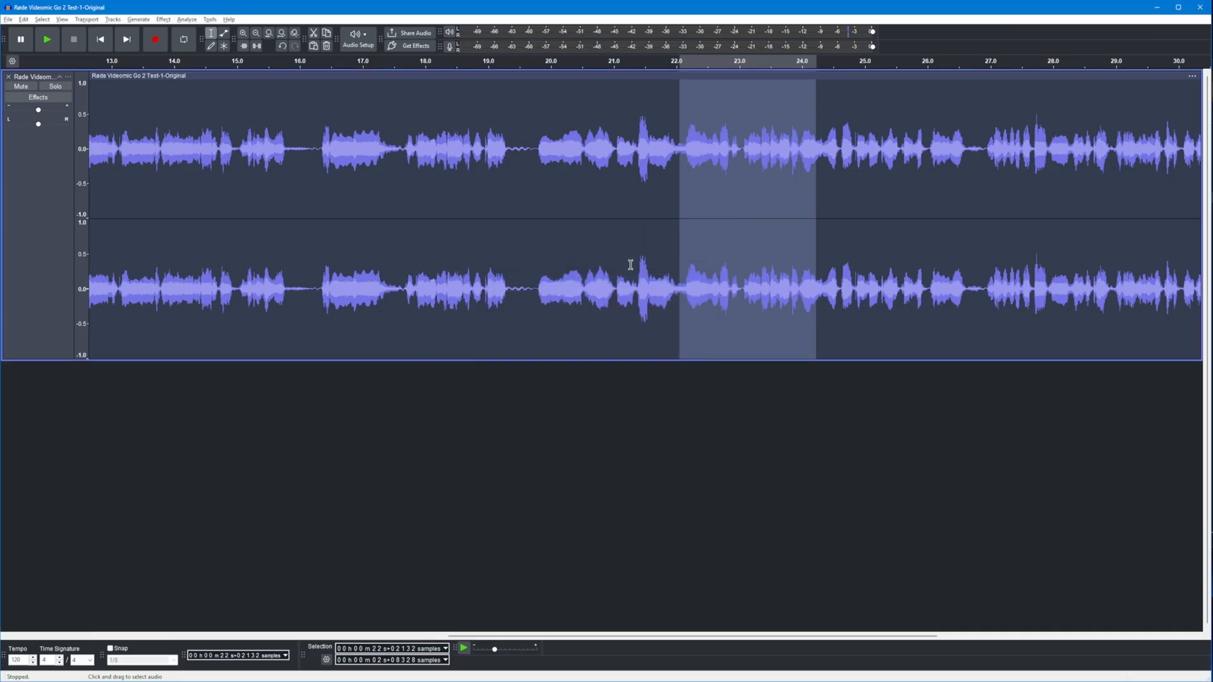
# Step: Run ACX Check on the section from about 21.3 to 22.9 seconds, which includes the tall peak near 21.5 seconds
pyautogui.moveTo(637, 268); pyautogui.dragTo(651, 270)
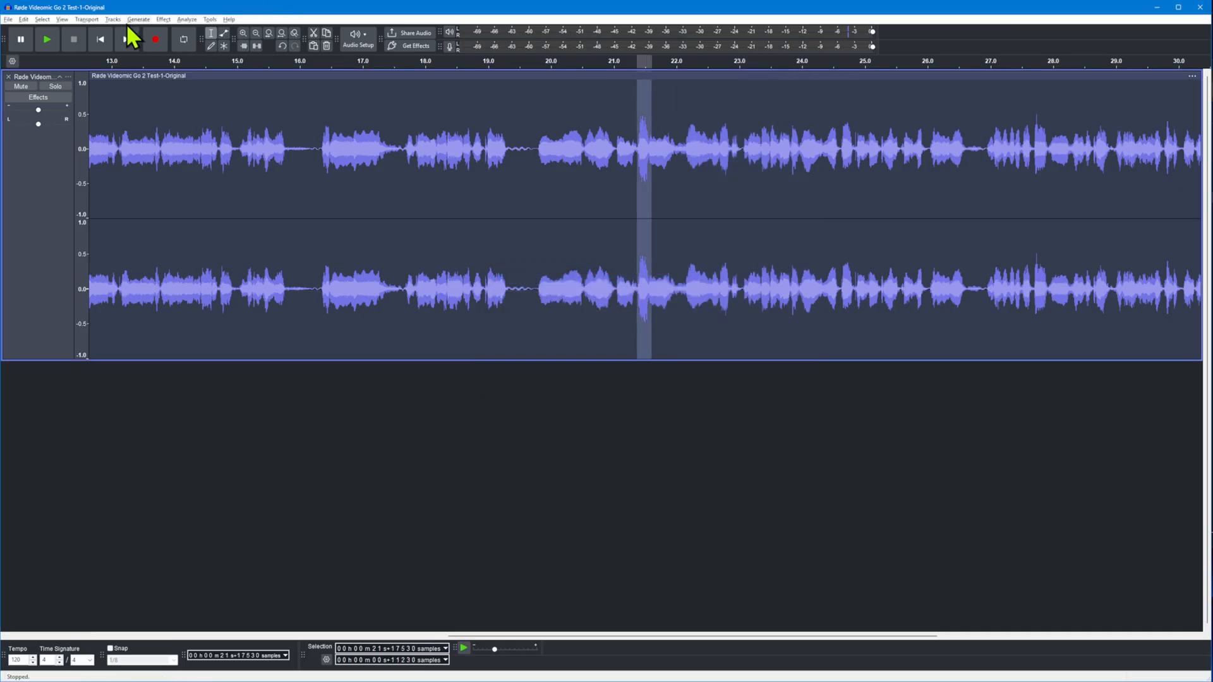
pyautogui.click(557, 234)
pyautogui.moveTo(632, 261); pyautogui.dragTo(734, 280)
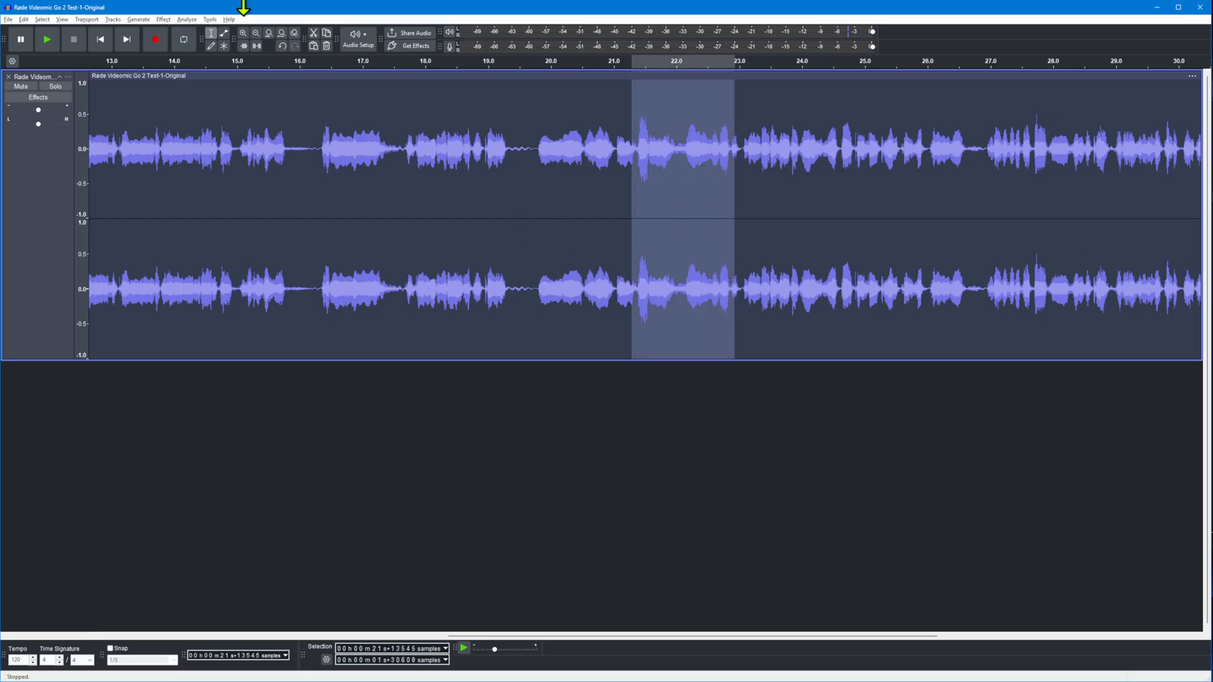
pyautogui.click(164, 20)
pyautogui.moveTo(186, 20)
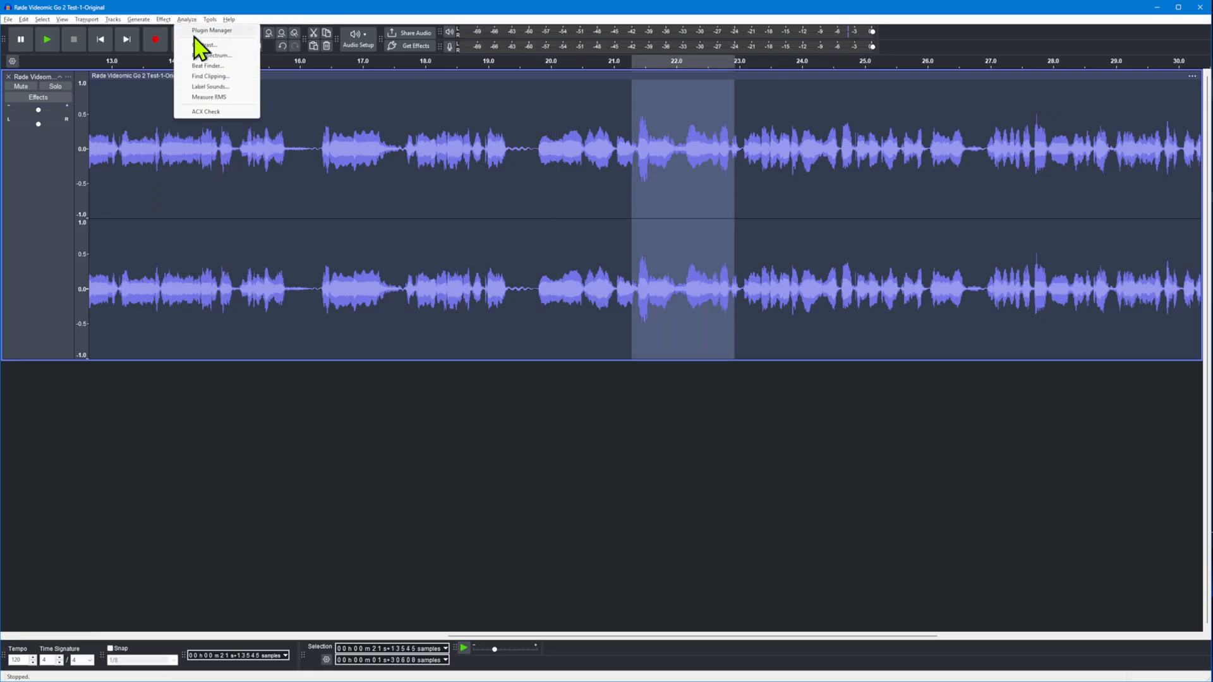
pyautogui.click(204, 119)
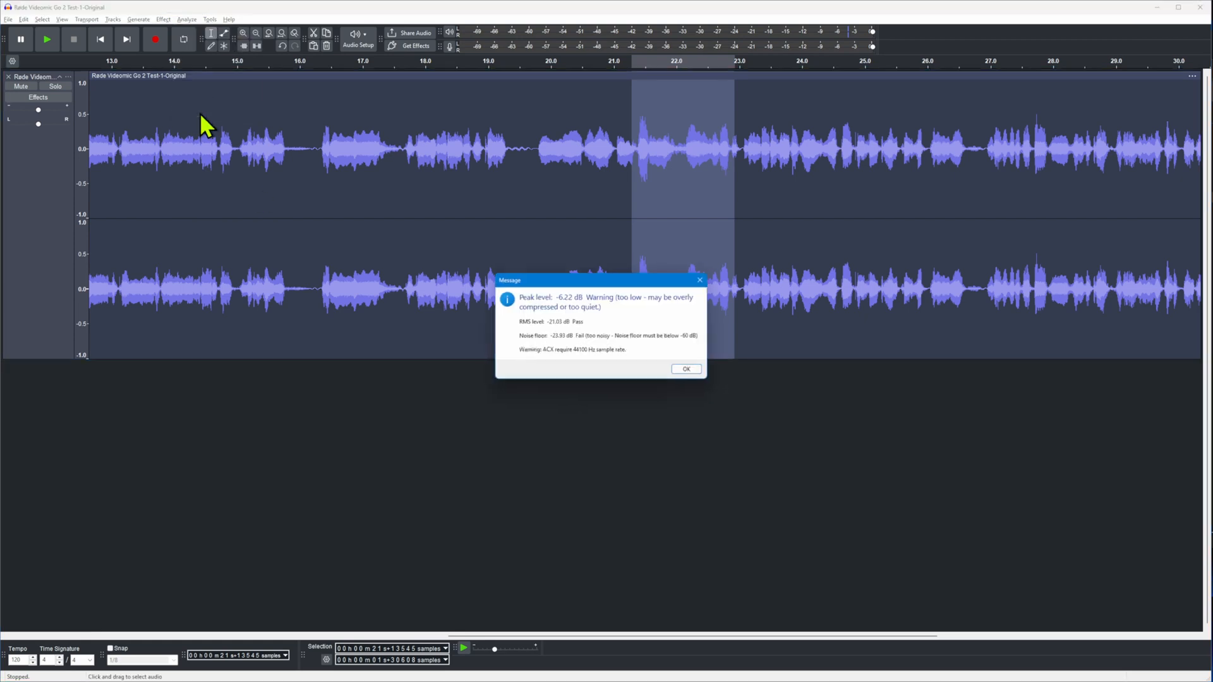
pyautogui.click(690, 371)
# Step: Apply Amplify with a negative gain to the burst from about 21.36 to 22 seconds and clear the selection
pyautogui.click(604, 260)
pyautogui.moveTo(636, 269); pyautogui.dragTo(676, 262)
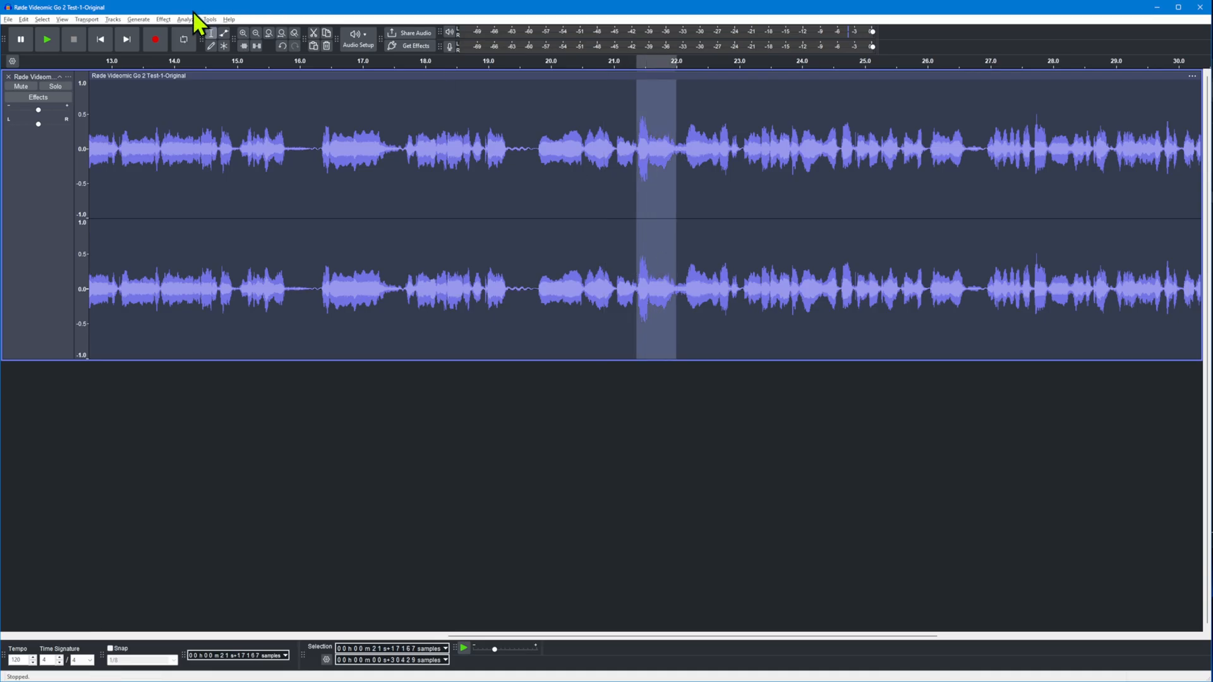
pyautogui.click(164, 20)
pyautogui.moveTo(208, 88)
pyautogui.click(294, 86)
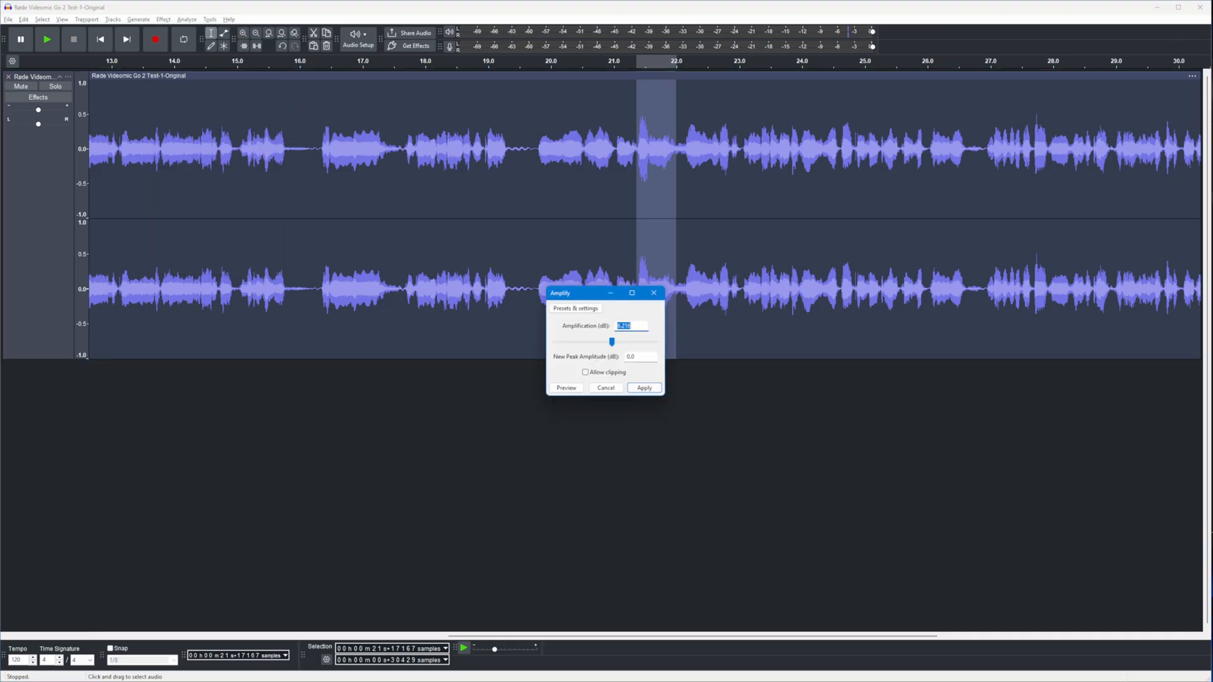
pyautogui.click(644, 388)
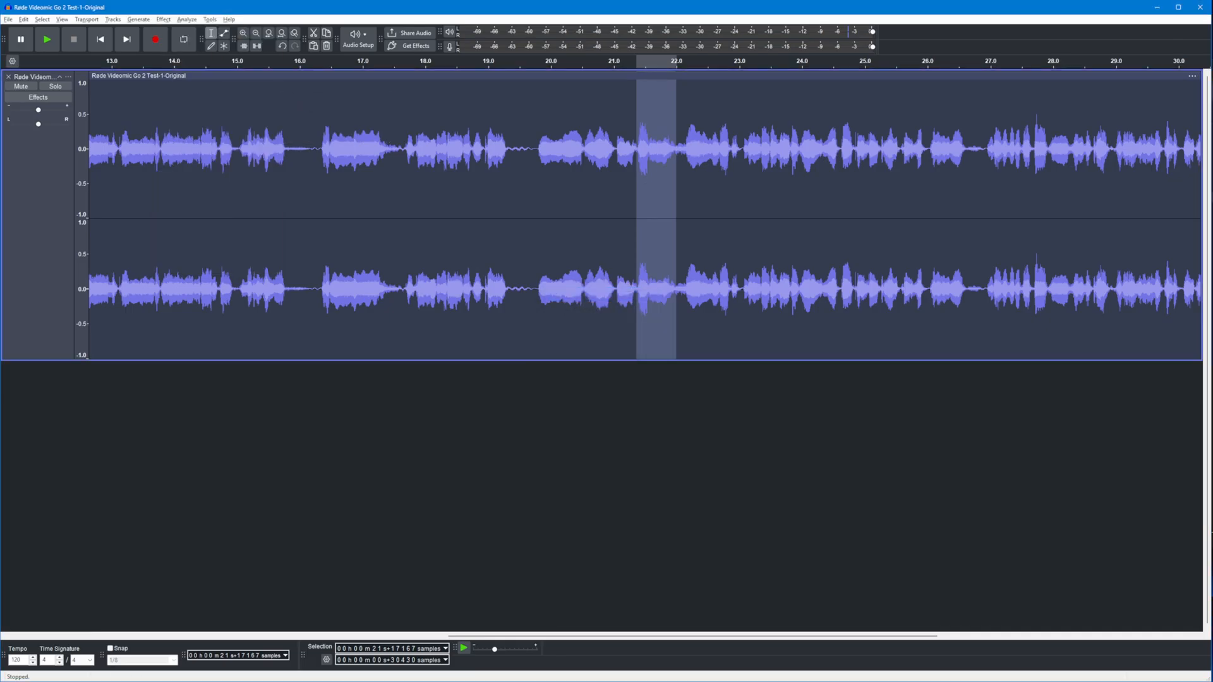
pyautogui.click(789, 462)
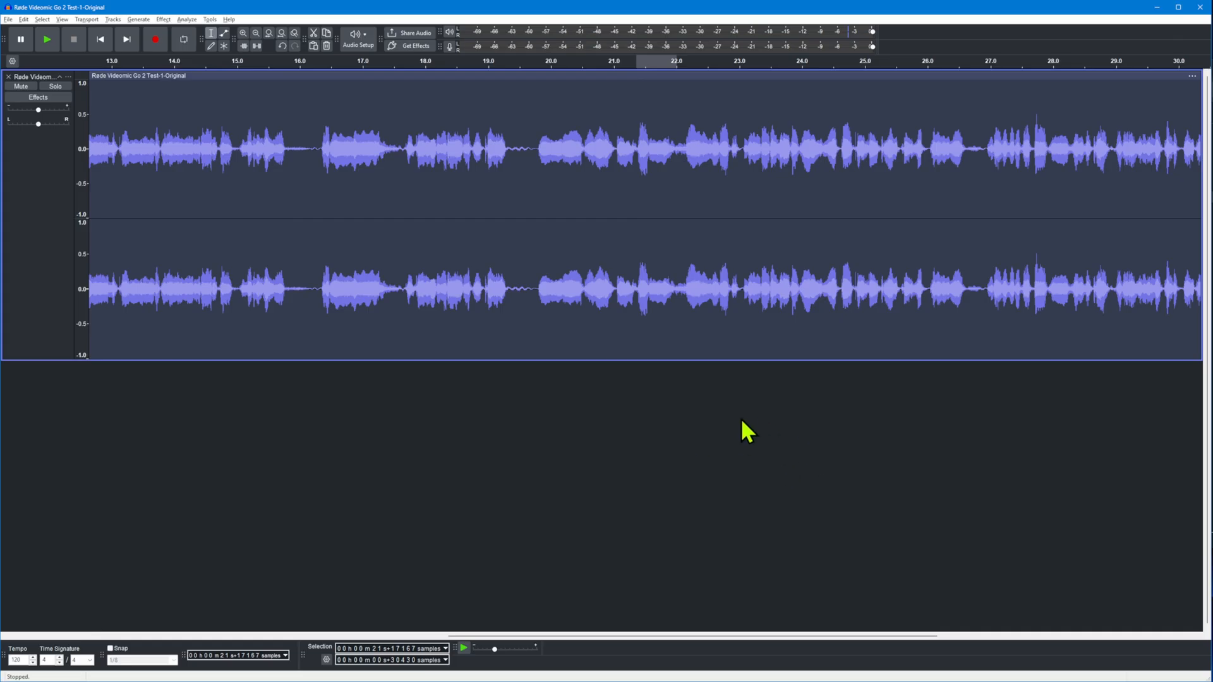
# Step: Run ACX Check on the section from about 24.5 to 26.75 seconds, before the peak near 27.7 seconds
pyautogui.click(282, 33)
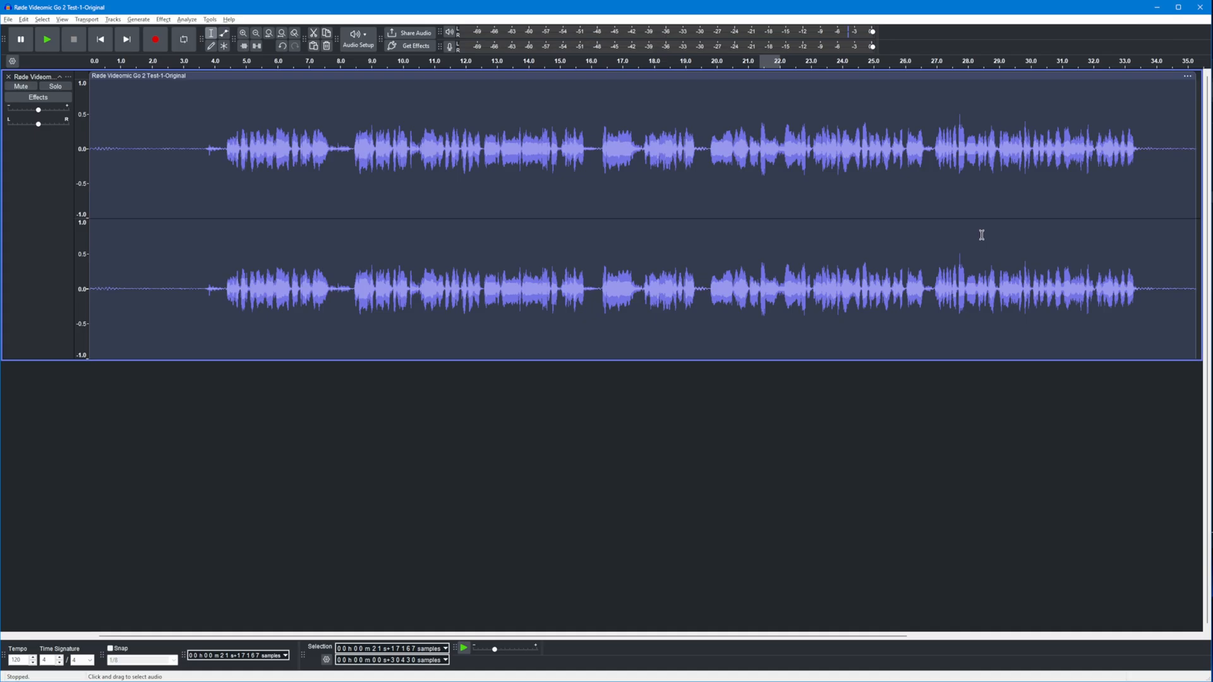
pyautogui.moveTo(958, 270)
pyautogui.mouseDown()
pyautogui.moveTo(993, 278)
pyautogui.moveTo(967, 275)
pyautogui.mouseUp()
pyautogui.click(949, 275)
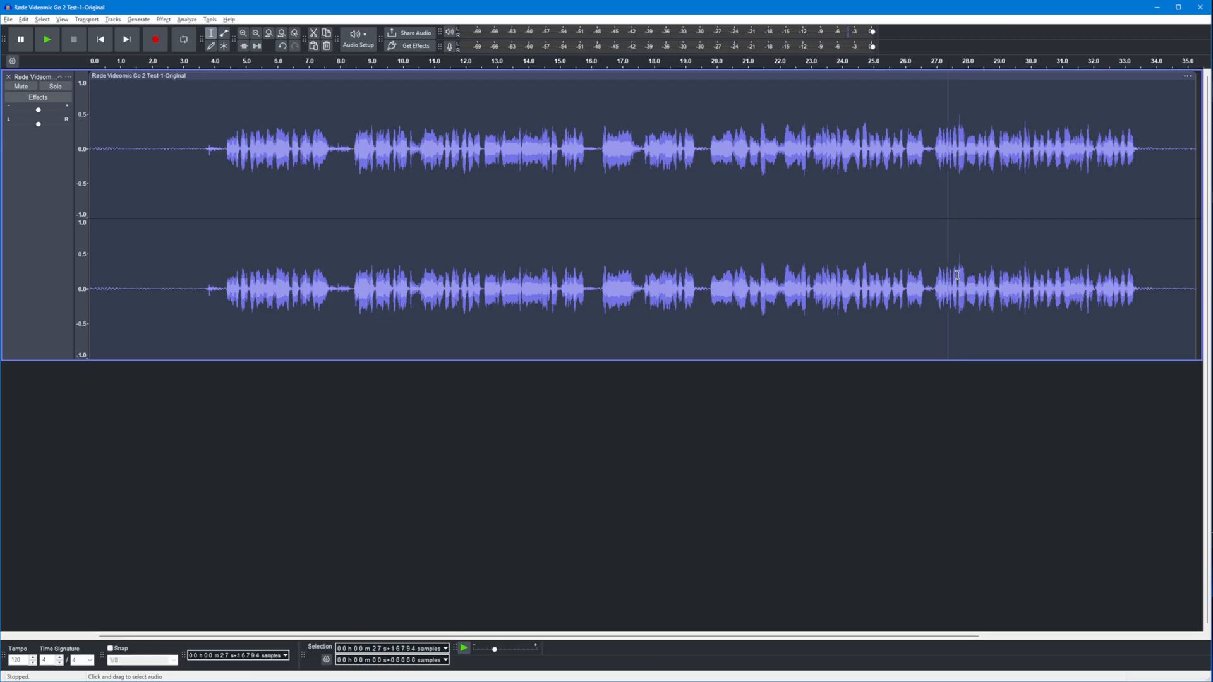
pyautogui.moveTo(858, 277); pyautogui.dragTo(929, 278)
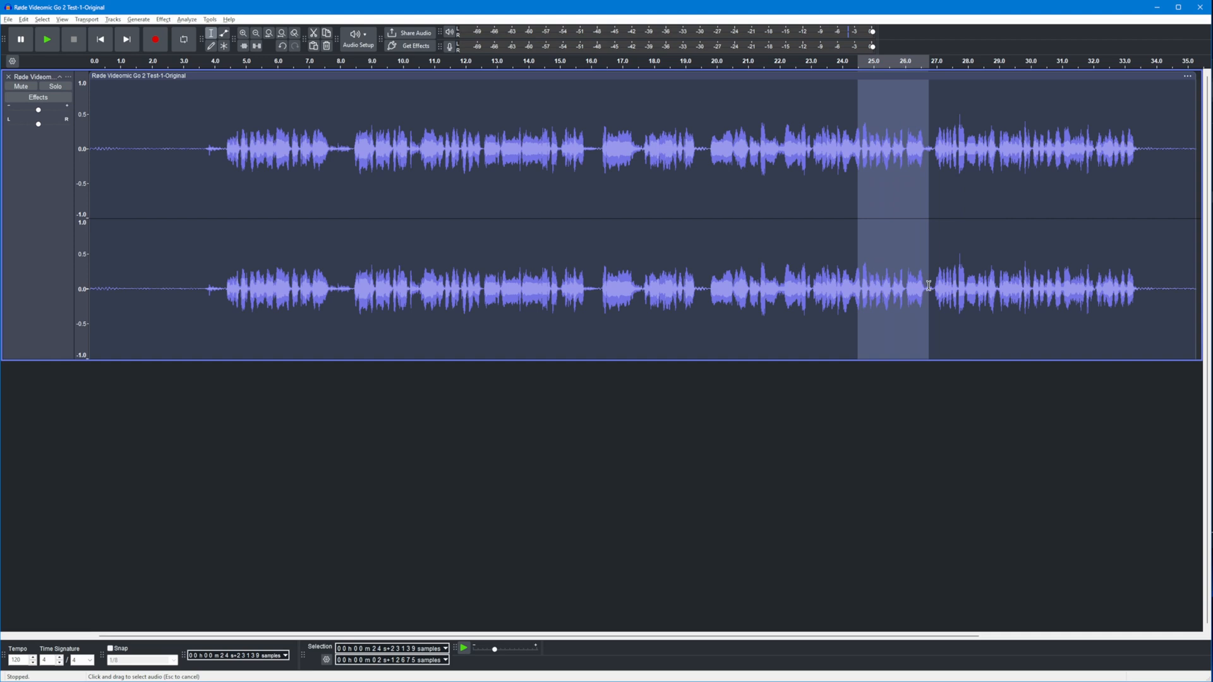
pyautogui.click(187, 19)
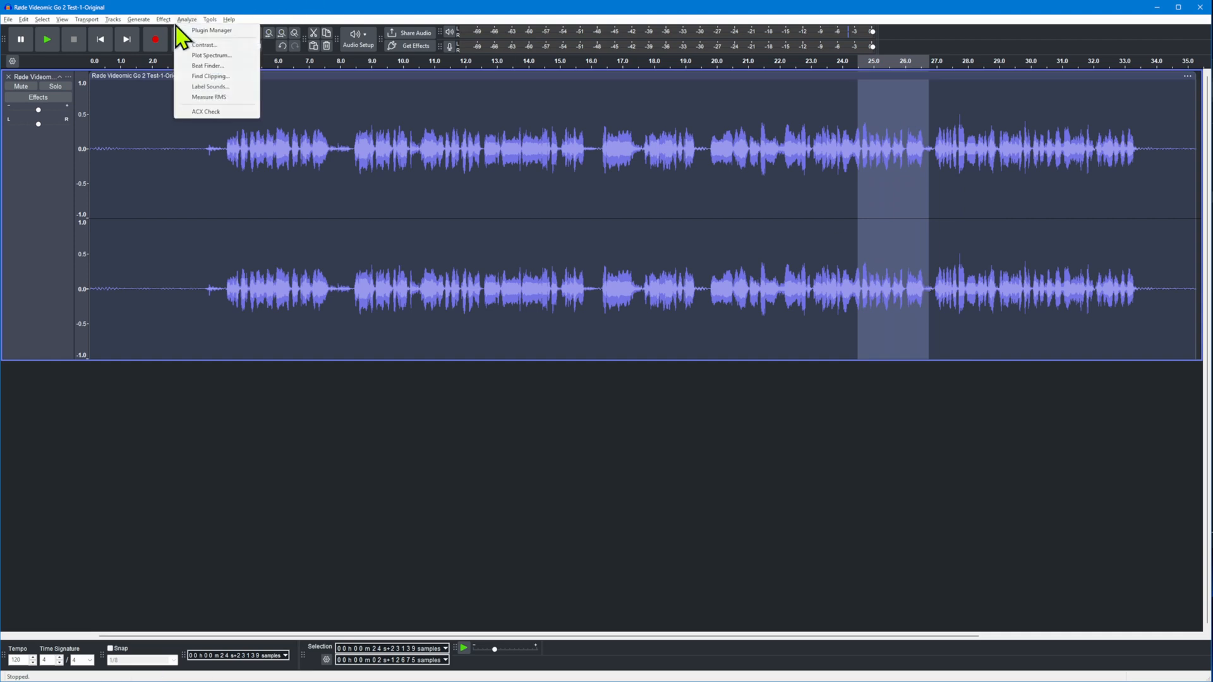
pyautogui.click(204, 112)
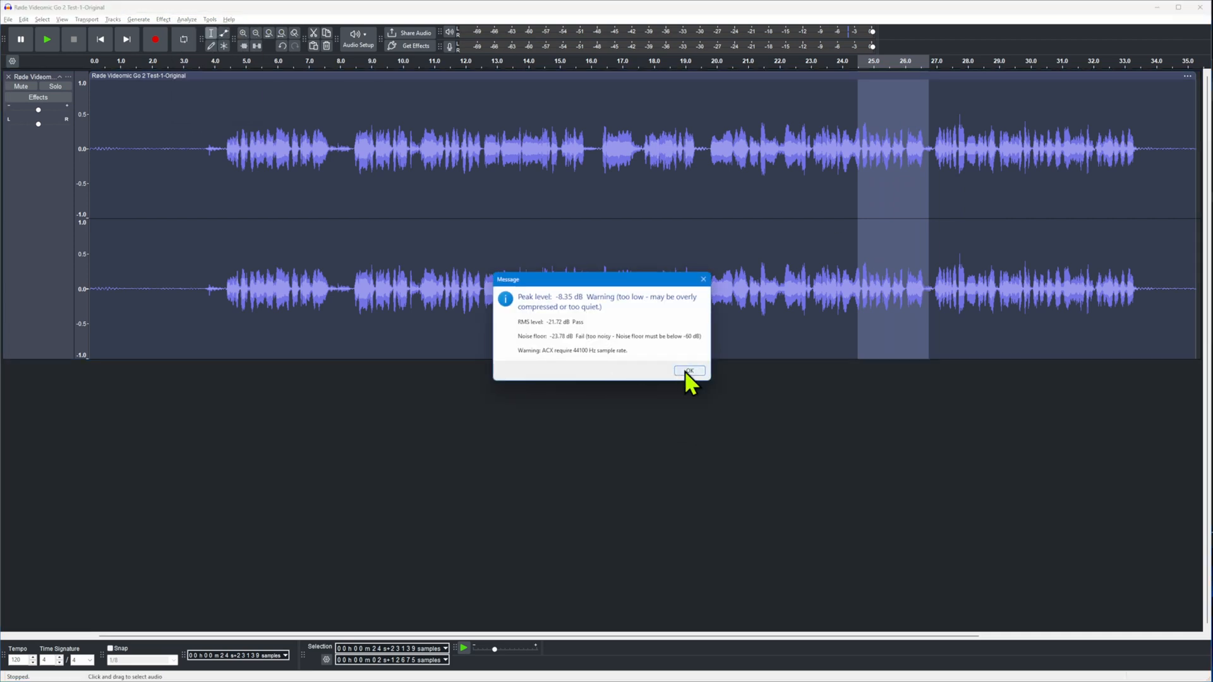
pyautogui.click(686, 371)
# Step: Run ACX Check twice on the section from about 27.65 to 29.25 seconds, which includes the peak near 27.7 seconds
pyautogui.click(935, 262)
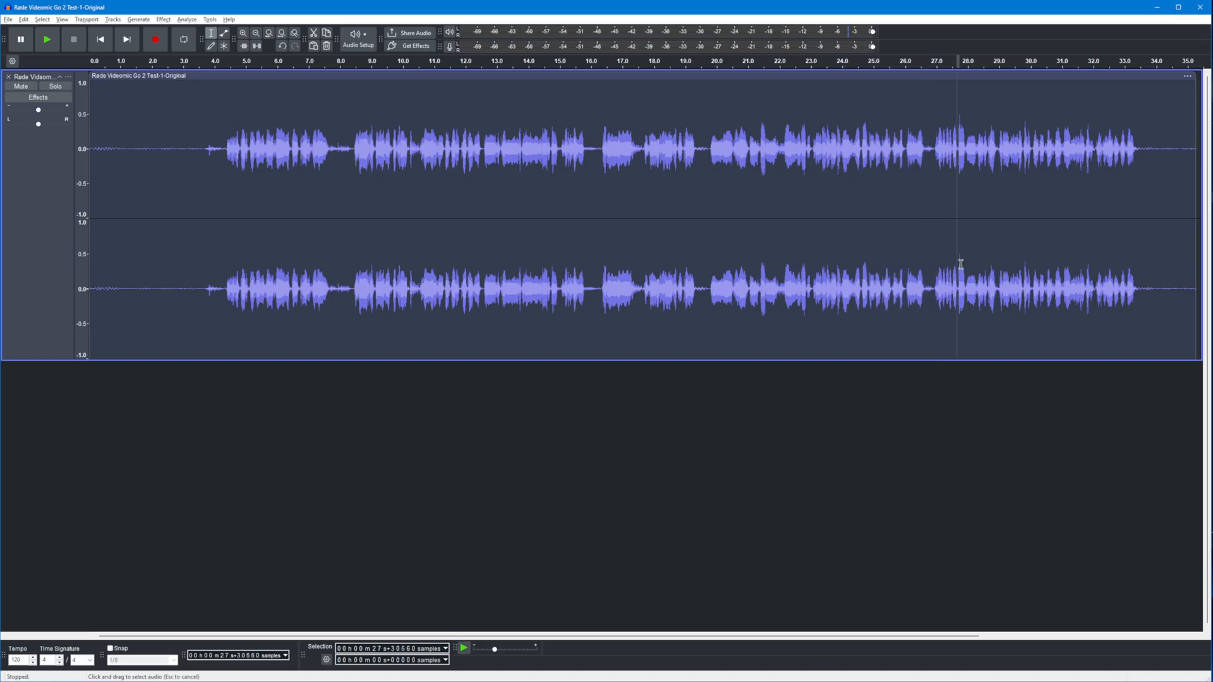
pyautogui.moveTo(958, 263); pyautogui.dragTo(1008, 264)
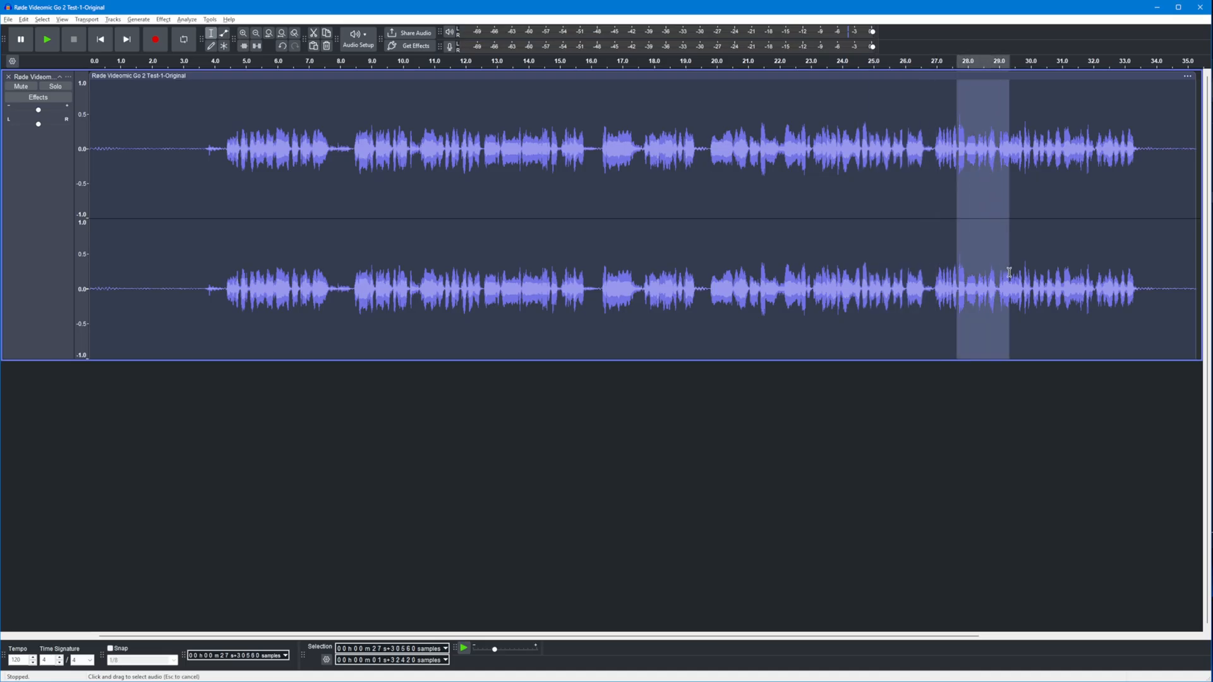
pyautogui.click(185, 20)
pyautogui.click(196, 114)
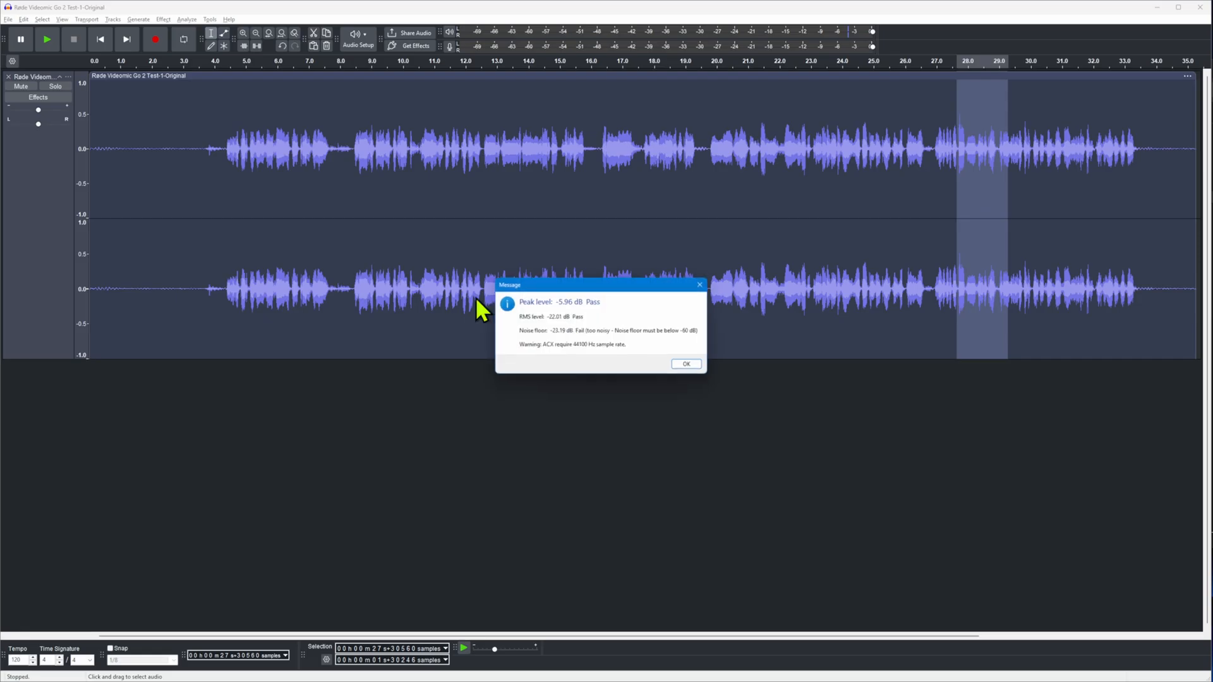
pyautogui.click(690, 365)
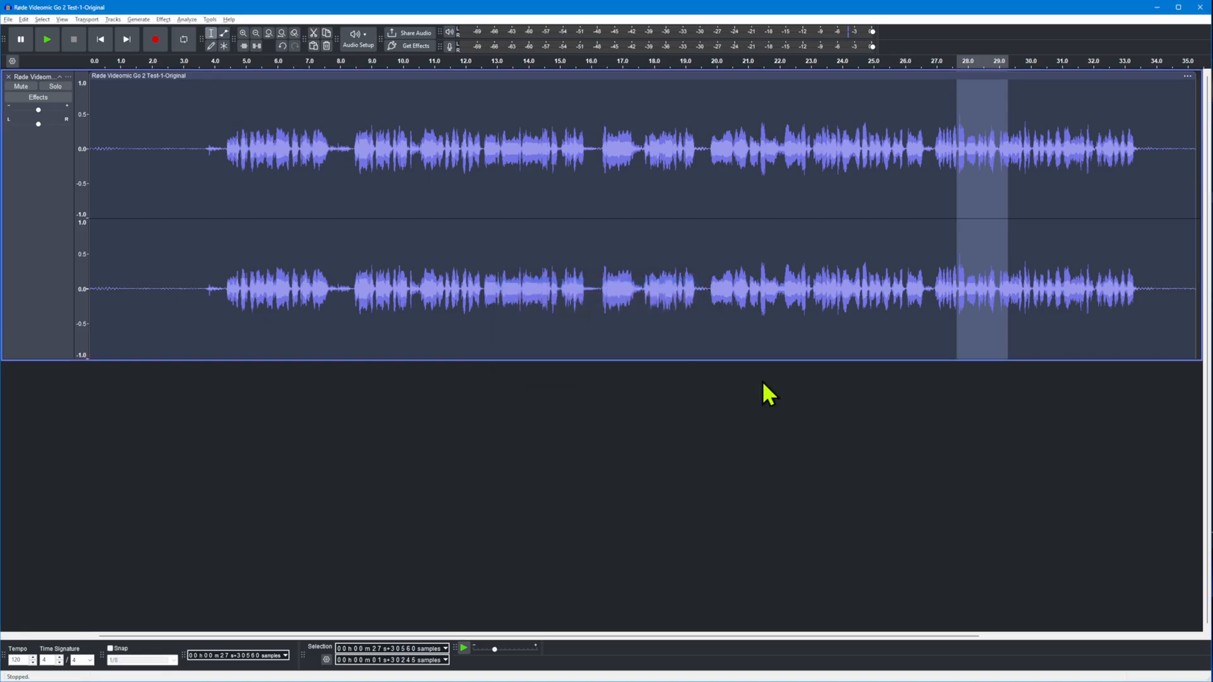
pyautogui.click(186, 22)
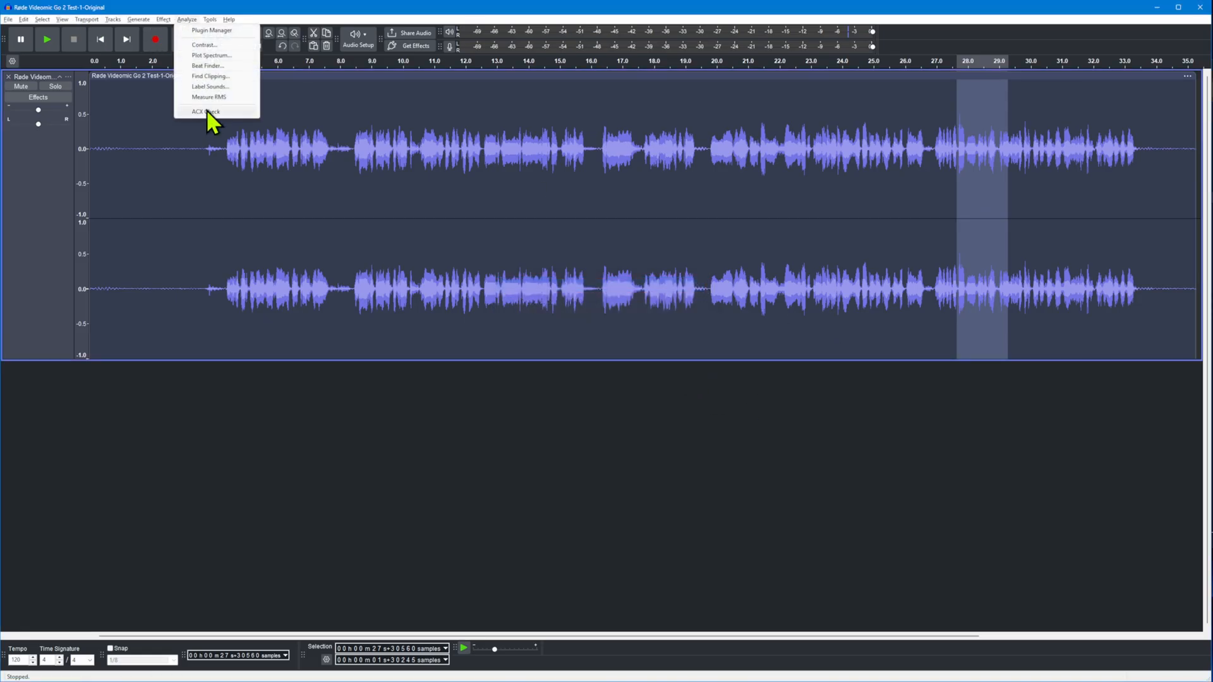
pyautogui.click(203, 112)
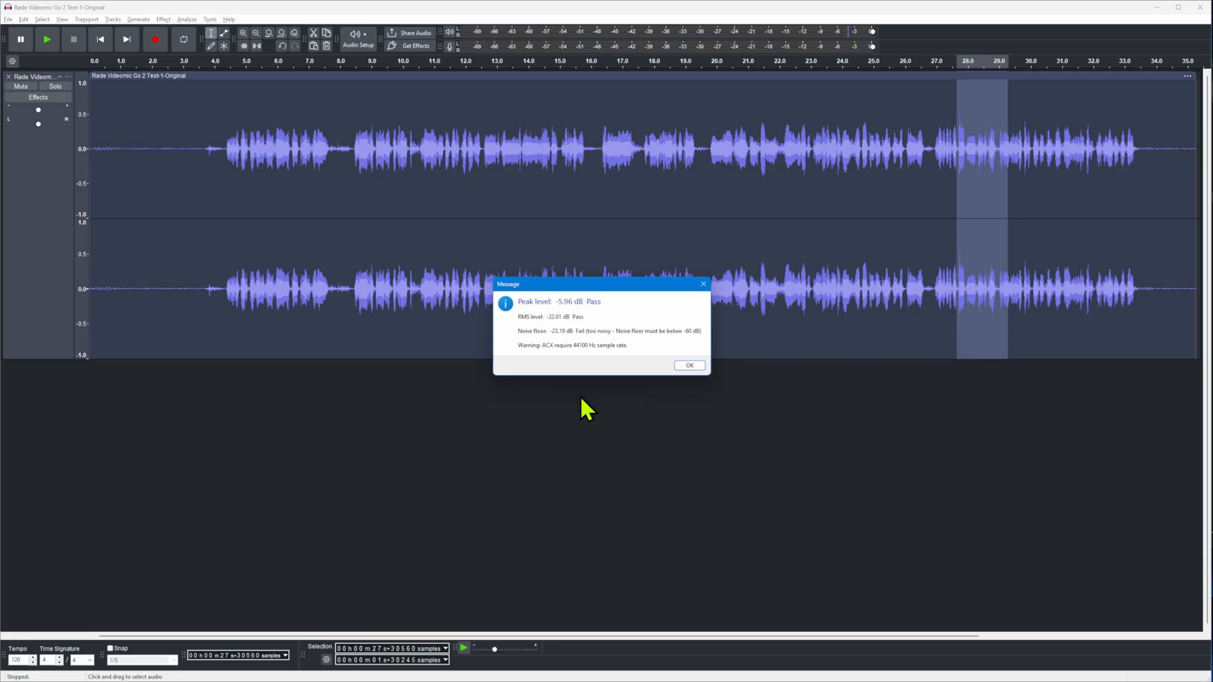
# Step: Apply Amplify at -2 dB to the burst from about 27.66 to 27.9 seconds
pyautogui.click(693, 364)
pyautogui.click(973, 278)
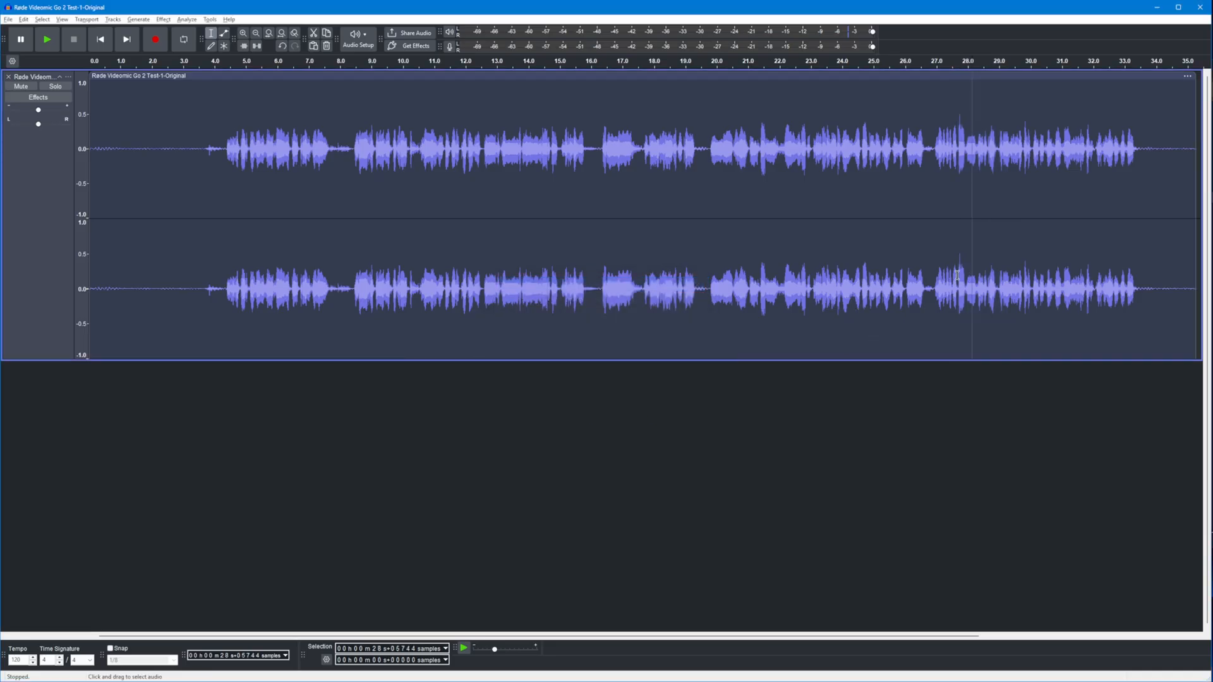
pyautogui.moveTo(957, 275); pyautogui.dragTo(965, 275)
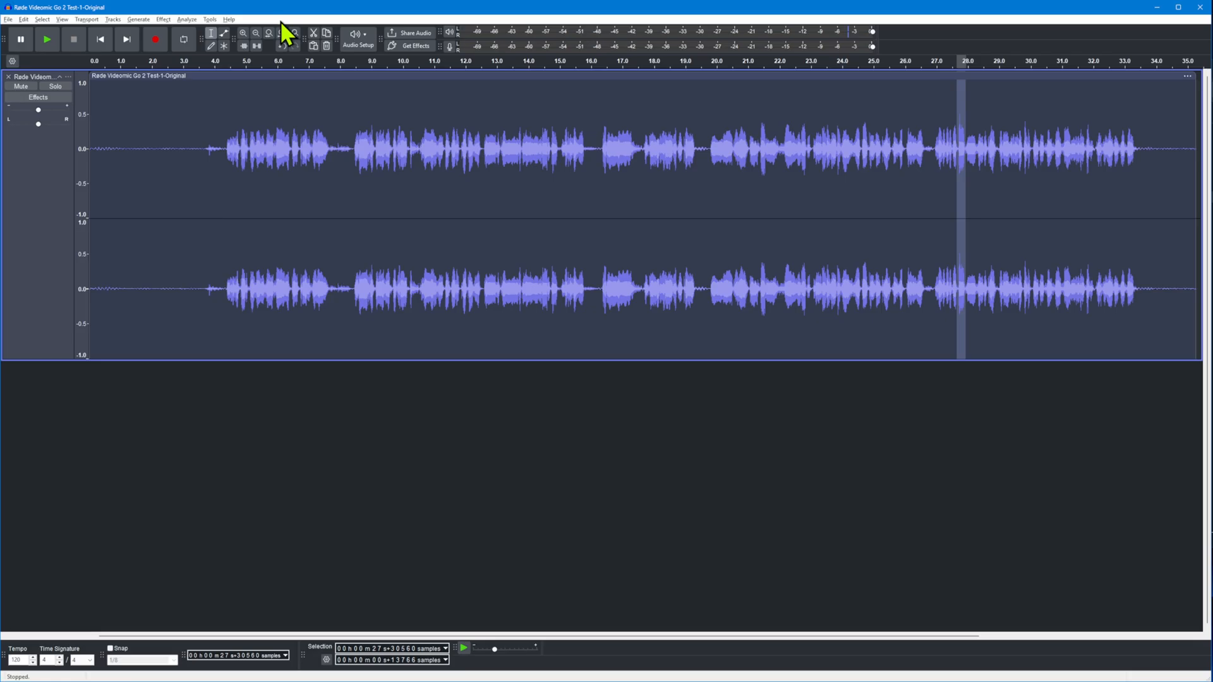
pyautogui.click(243, 33)
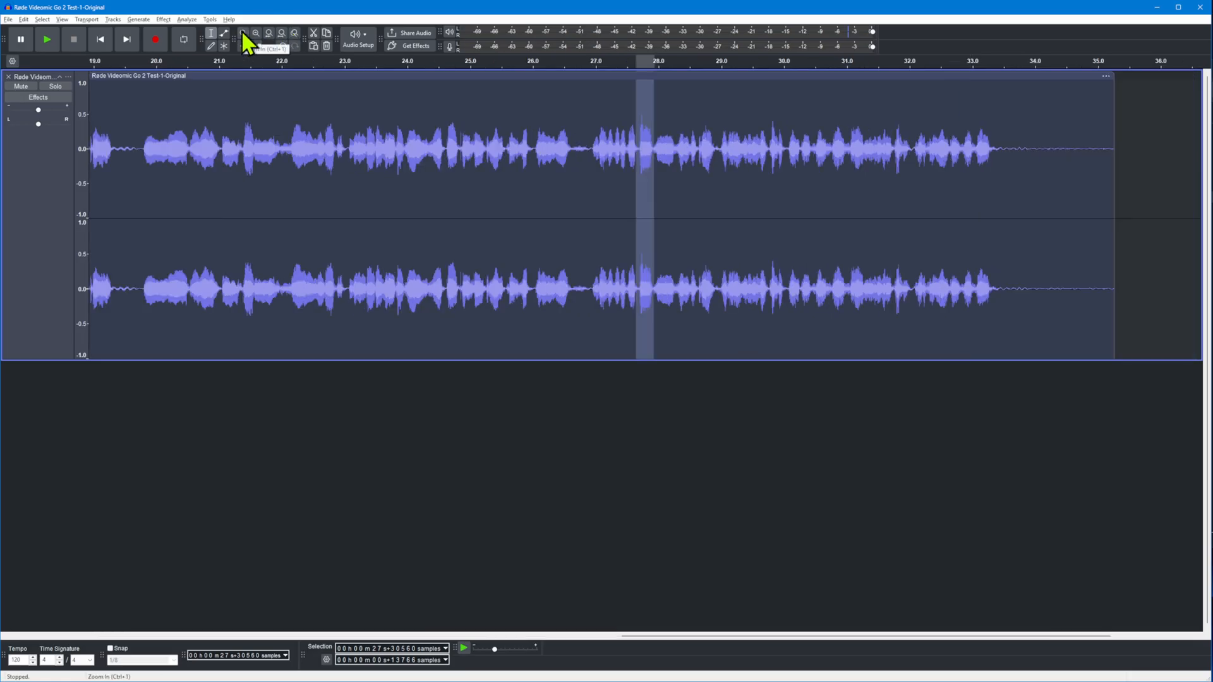
pyautogui.click(242, 33)
pyautogui.moveTo(631, 289); pyautogui.dragTo(660, 289)
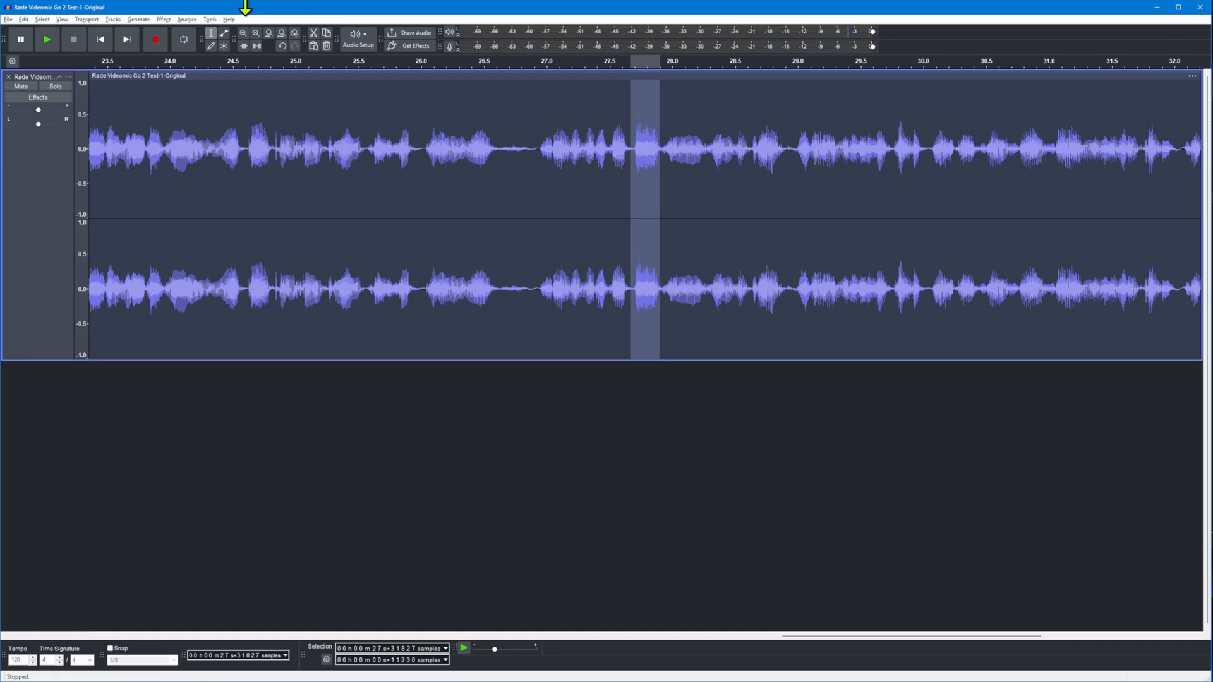
pyautogui.click(166, 21)
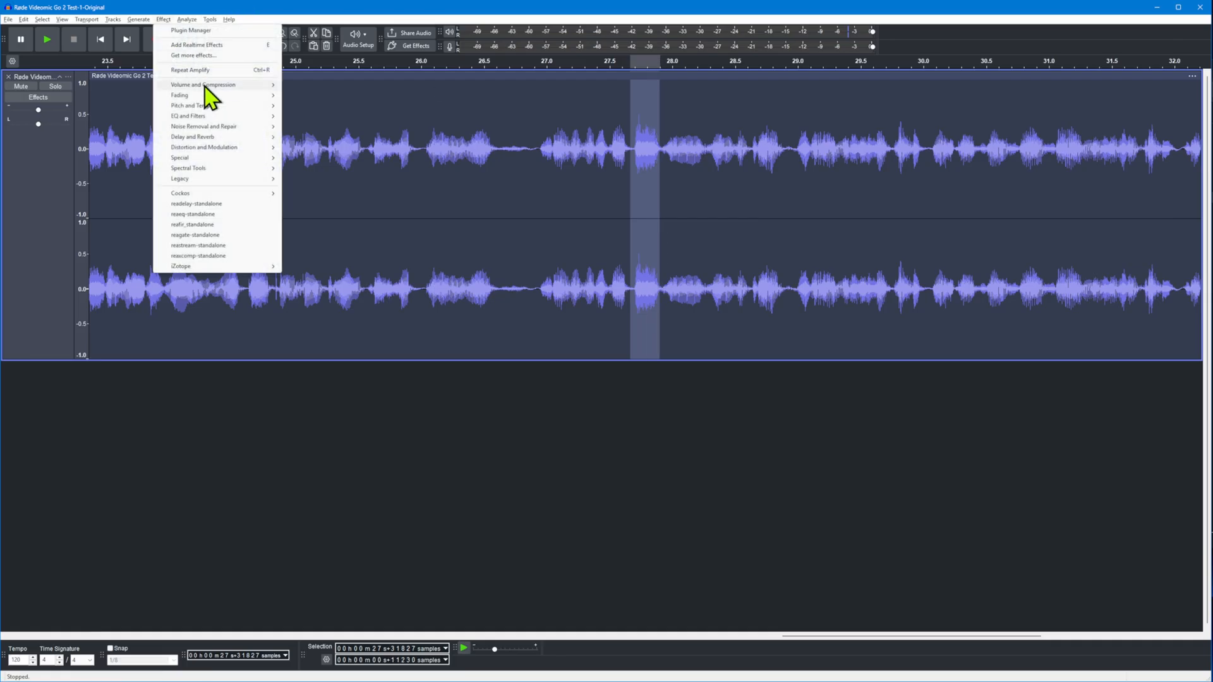
pyautogui.moveTo(209, 88)
pyautogui.click(312, 85)
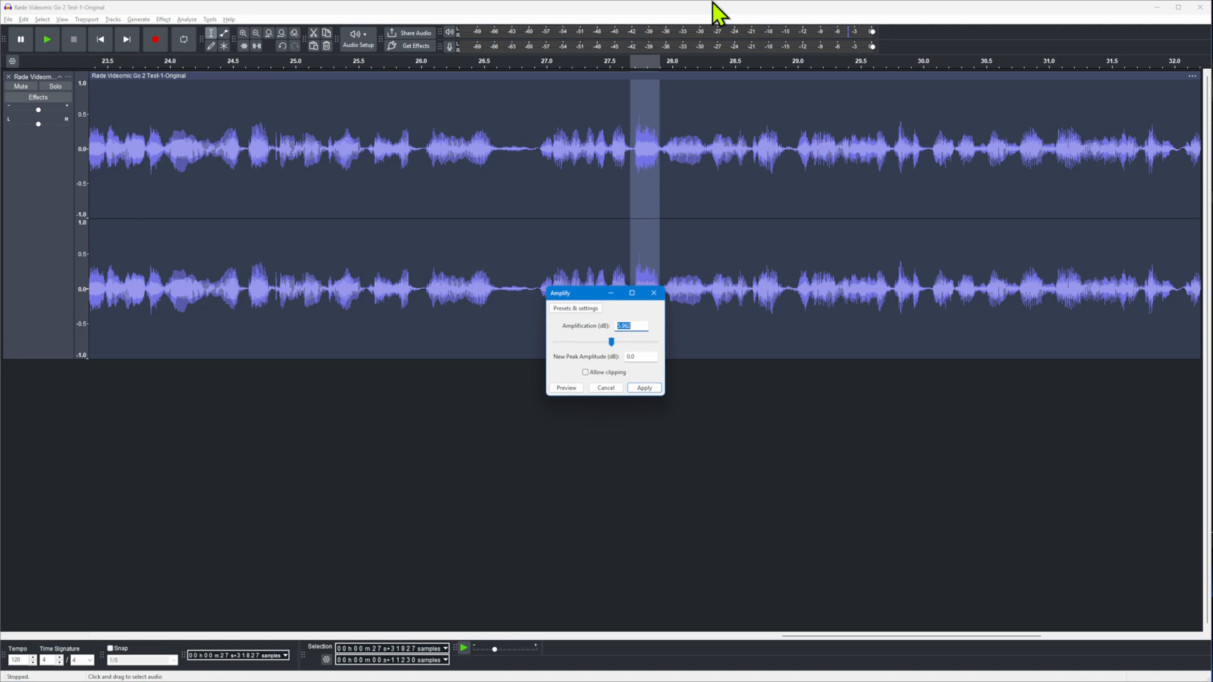
pyautogui.write('-2')
pyautogui.press('Return')
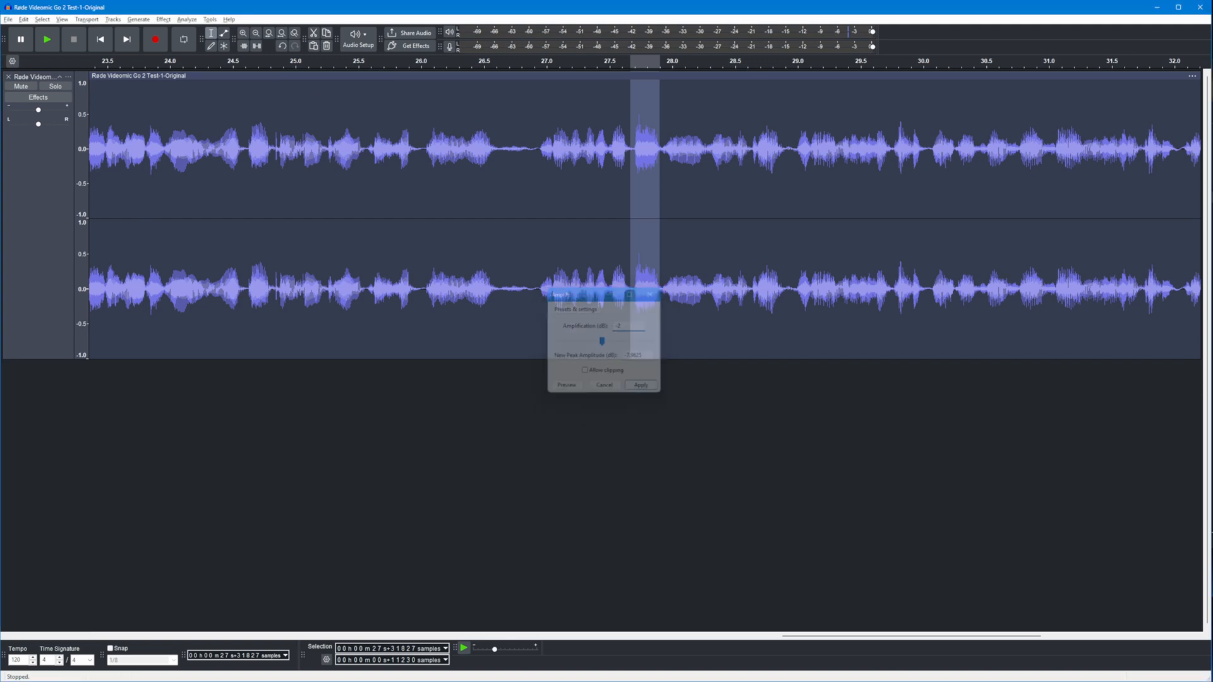
# Step: Apply Amplify at -2 dB to the burst from about 29.76 to 30 seconds
pyautogui.moveTo(893, 288); pyautogui.dragTo(926, 287)
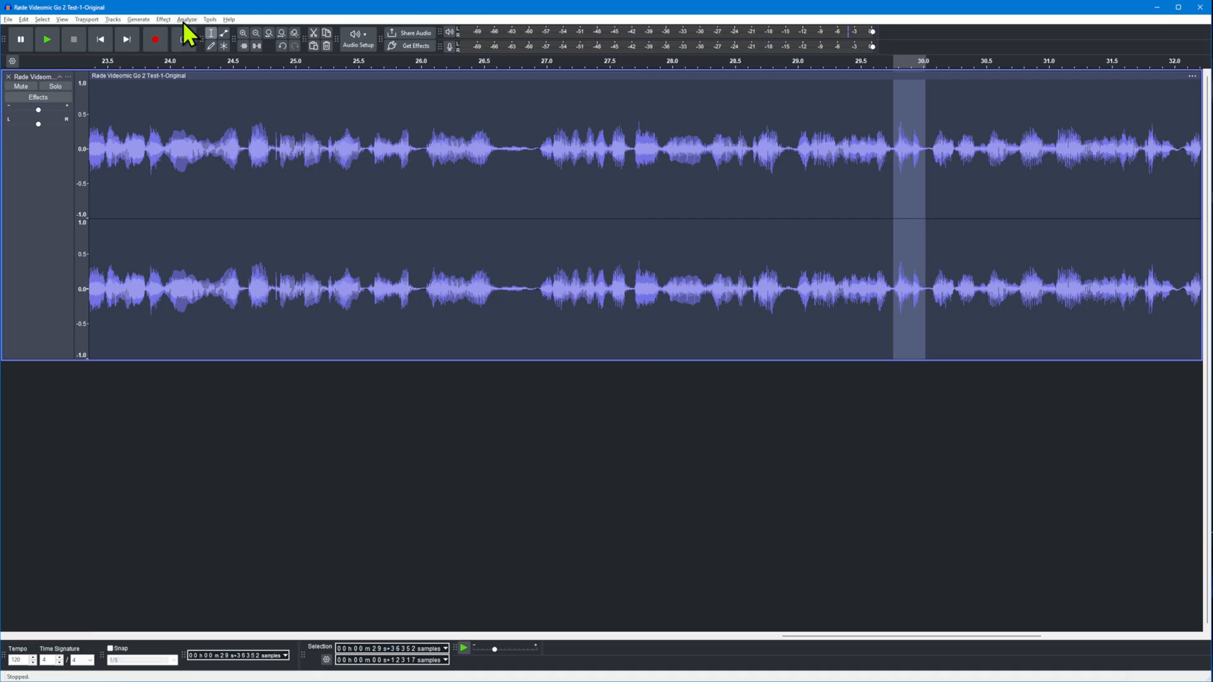
pyautogui.click(163, 19)
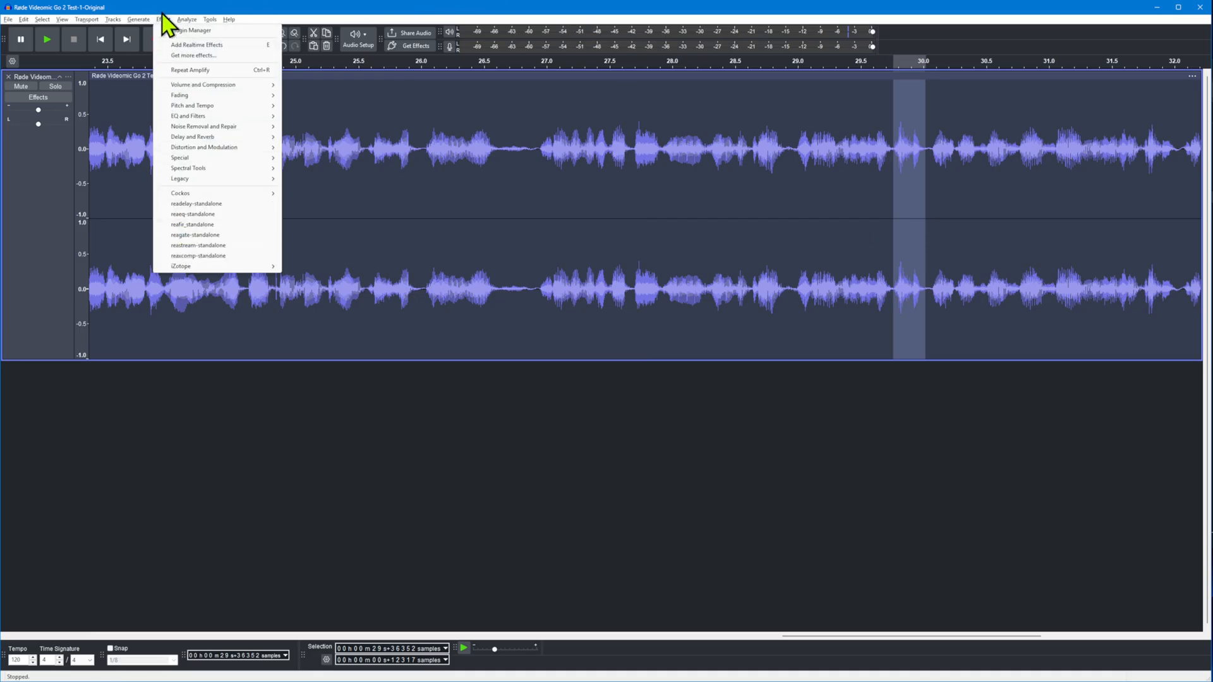
pyautogui.moveTo(186, 19)
pyautogui.moveTo(227, 89)
pyautogui.click(316, 85)
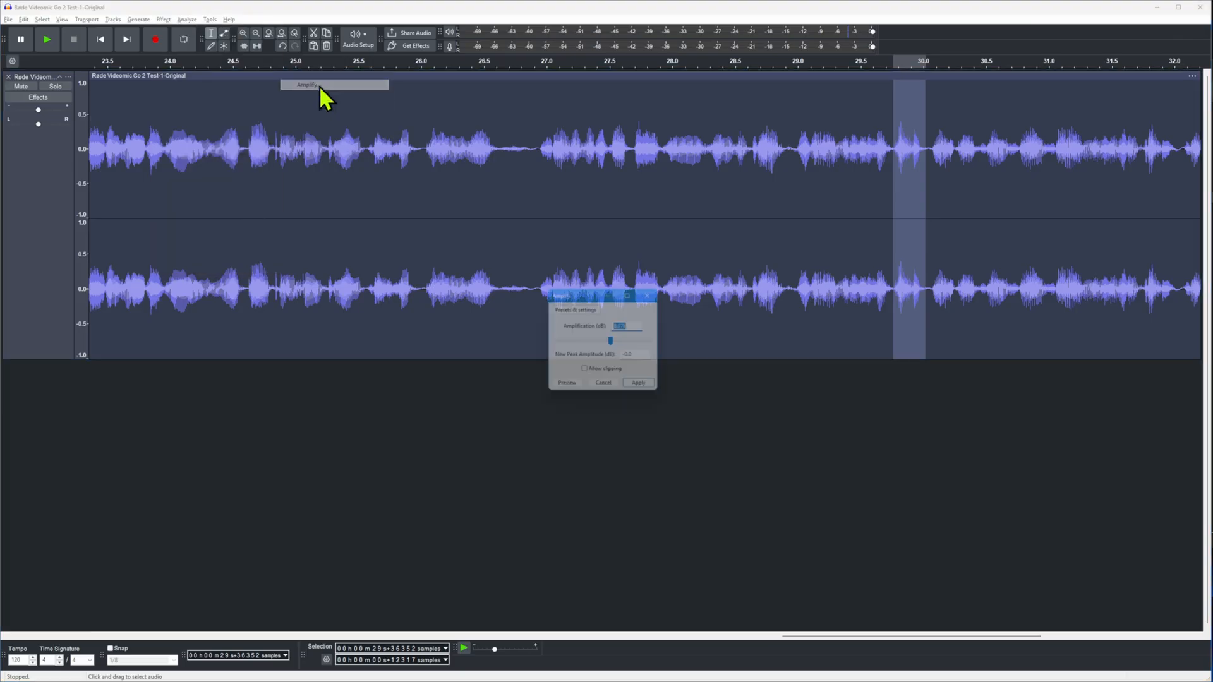
pyautogui.write('-')
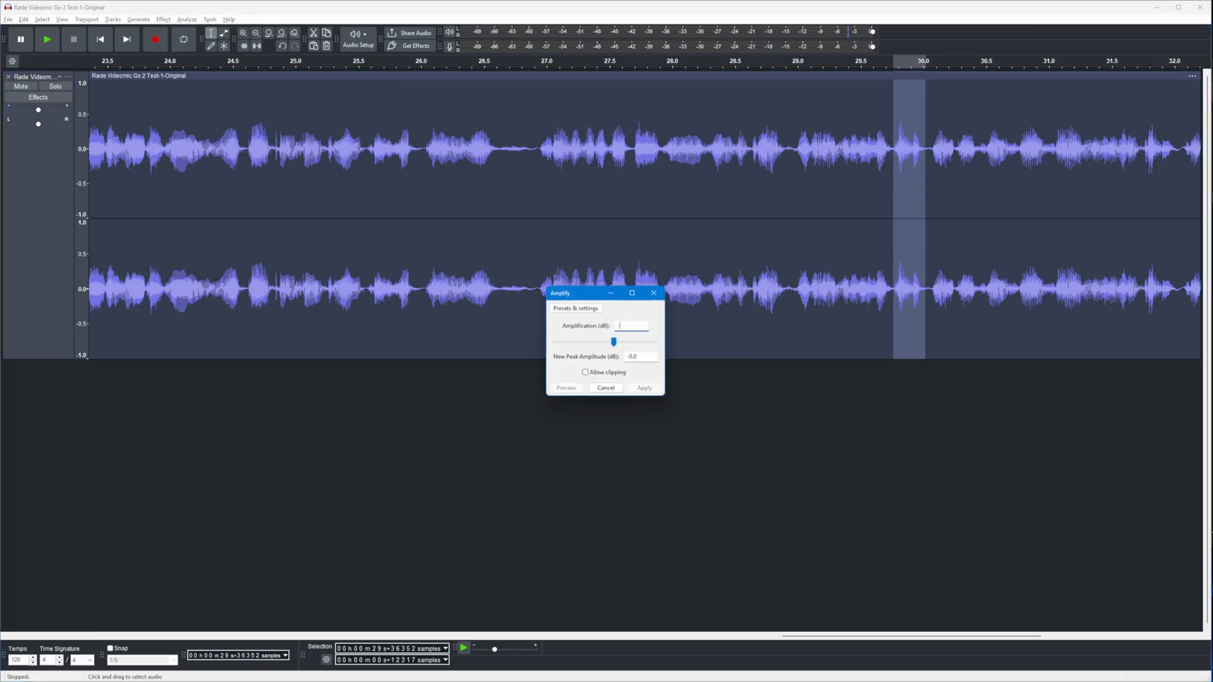
pyautogui.write('2')
pyautogui.press('Return')
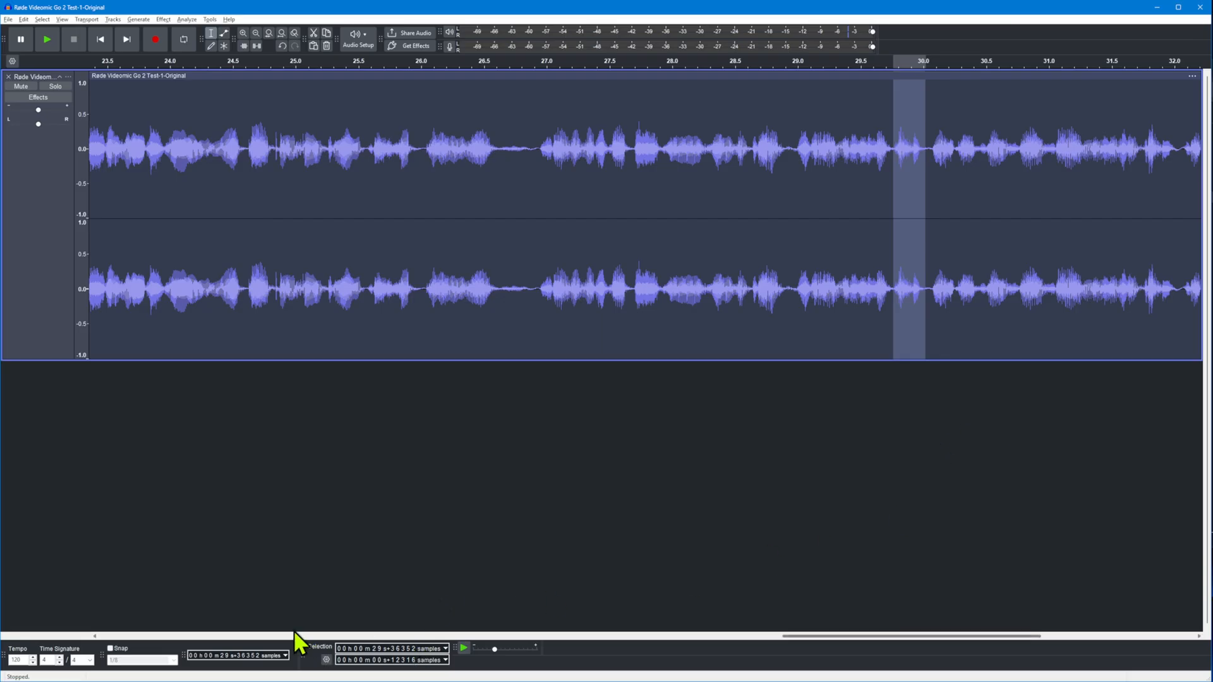
# Step: Try Amplify at -3 dB on the burst from about 31.74 to 32.03 seconds and undo it
pyautogui.moveTo(961, 635); pyautogui.dragTo(1052, 640)
pyautogui.moveTo(750, 279); pyautogui.dragTo(787, 278)
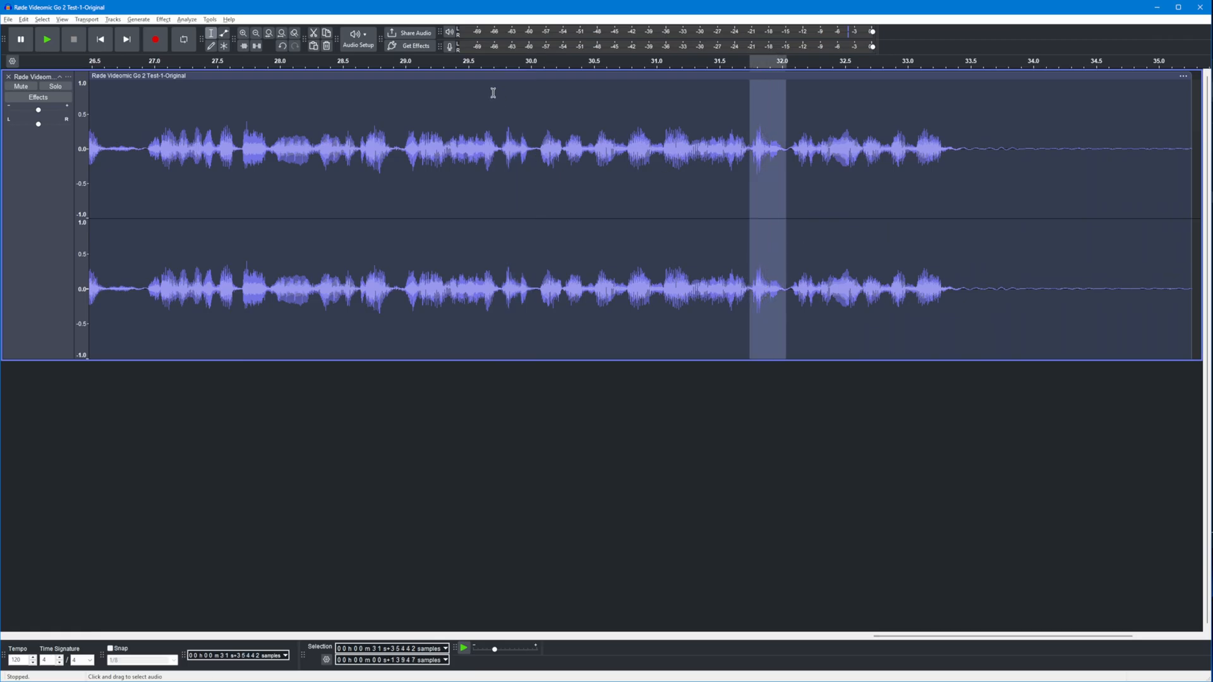
pyautogui.click(185, 19)
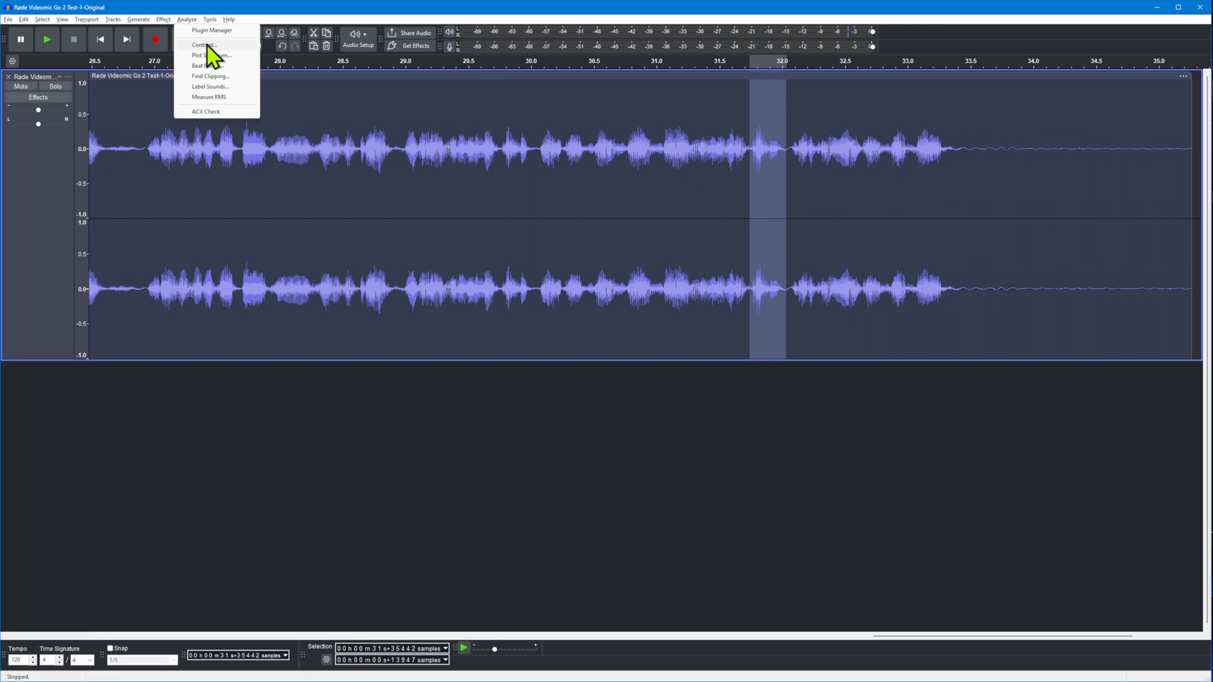
pyautogui.moveTo(164, 19)
pyautogui.moveTo(263, 93)
pyautogui.click(328, 85)
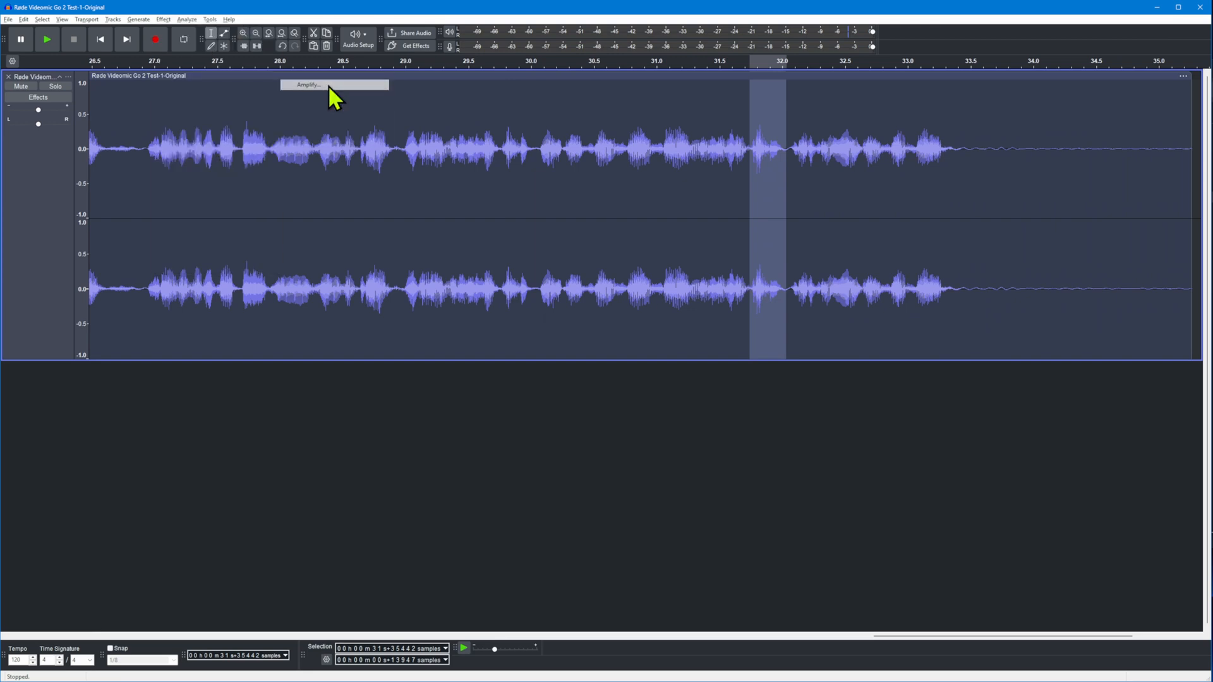
pyautogui.write('-3')
pyautogui.press('Return')
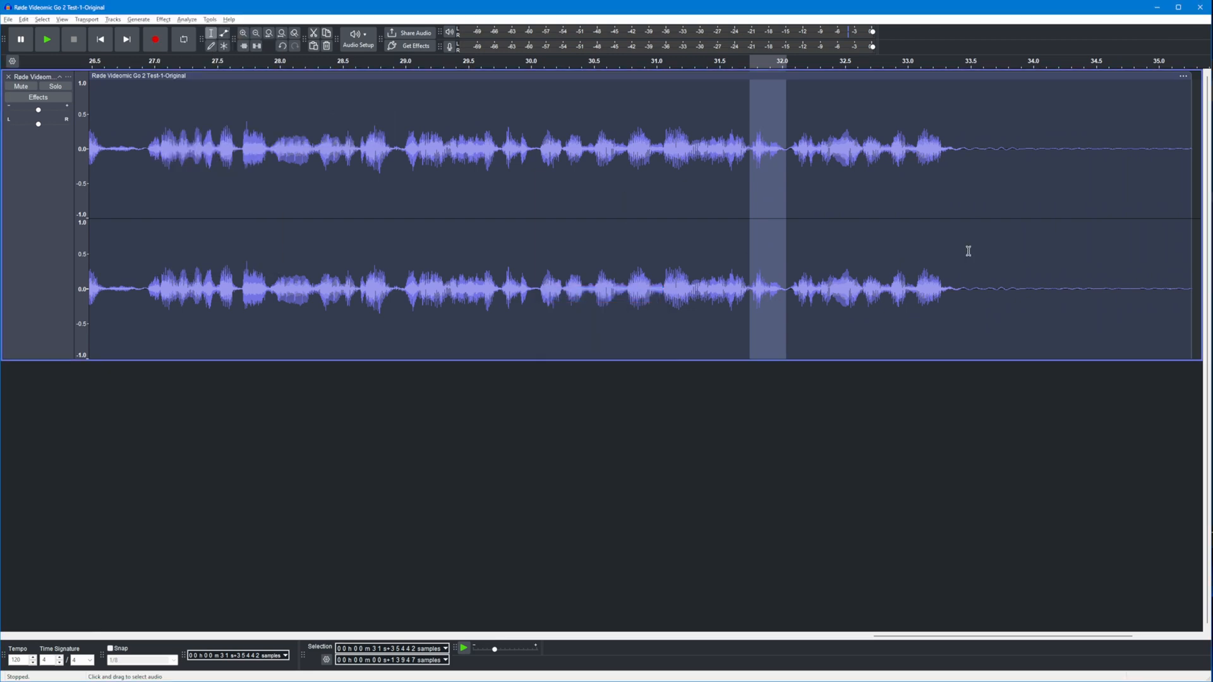
pyautogui.hotkey('ctrl', 'z')
# Step: Apply Amplify at -1 dB to the burst from about 31.74 to 32.03 seconds
pyautogui.click(163, 23)
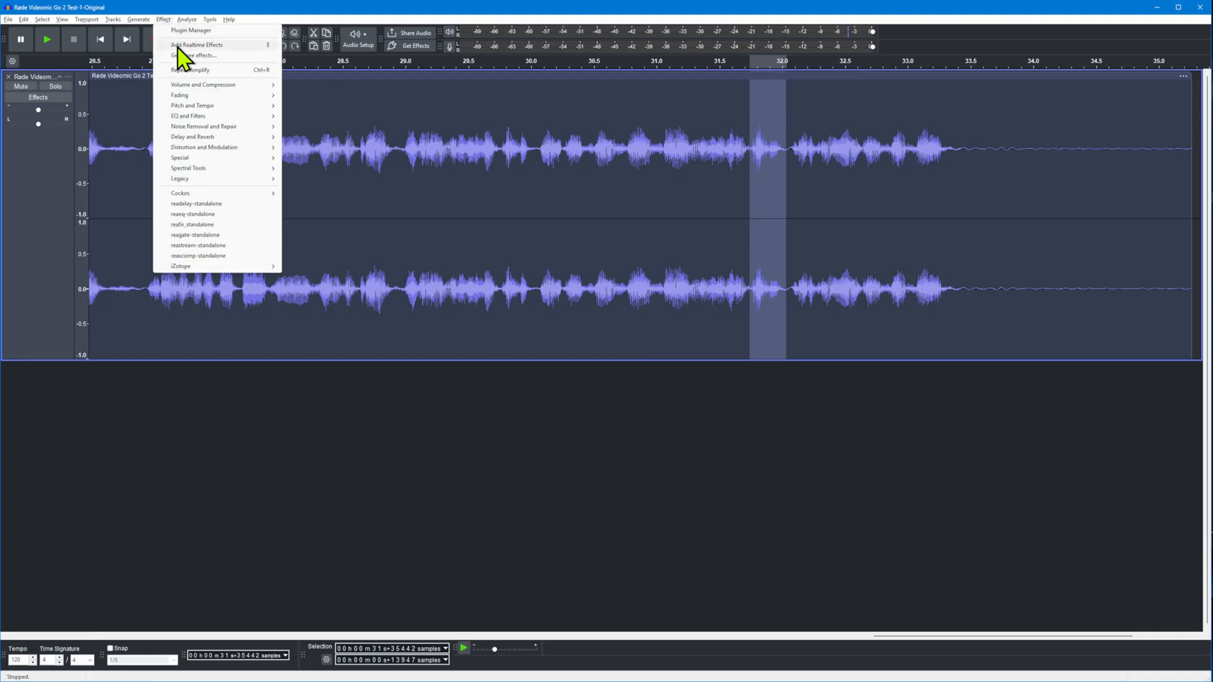
pyautogui.click(307, 84)
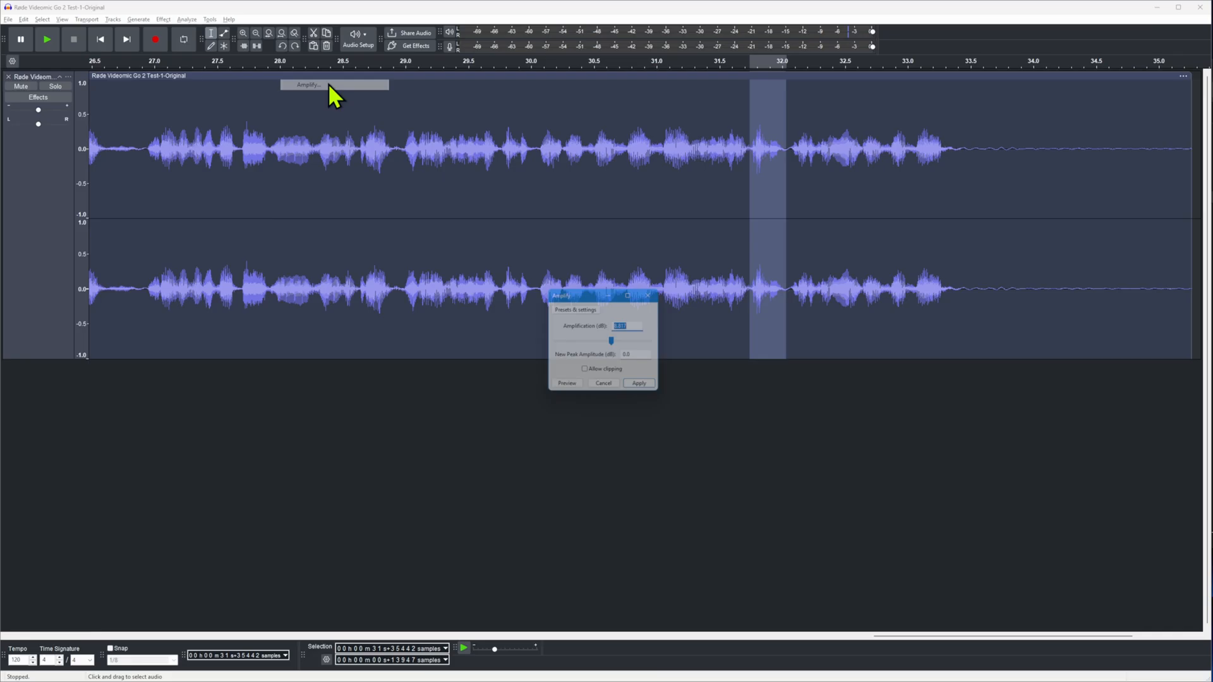
pyautogui.write('-1')
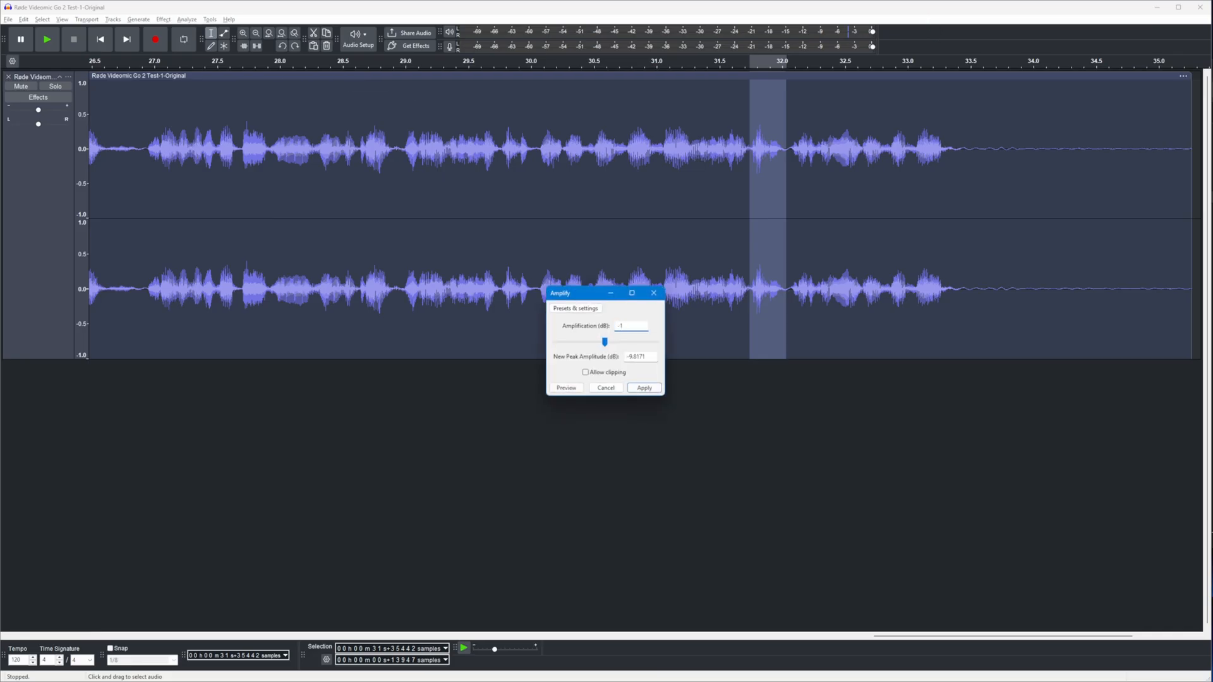
pyautogui.press('Return')
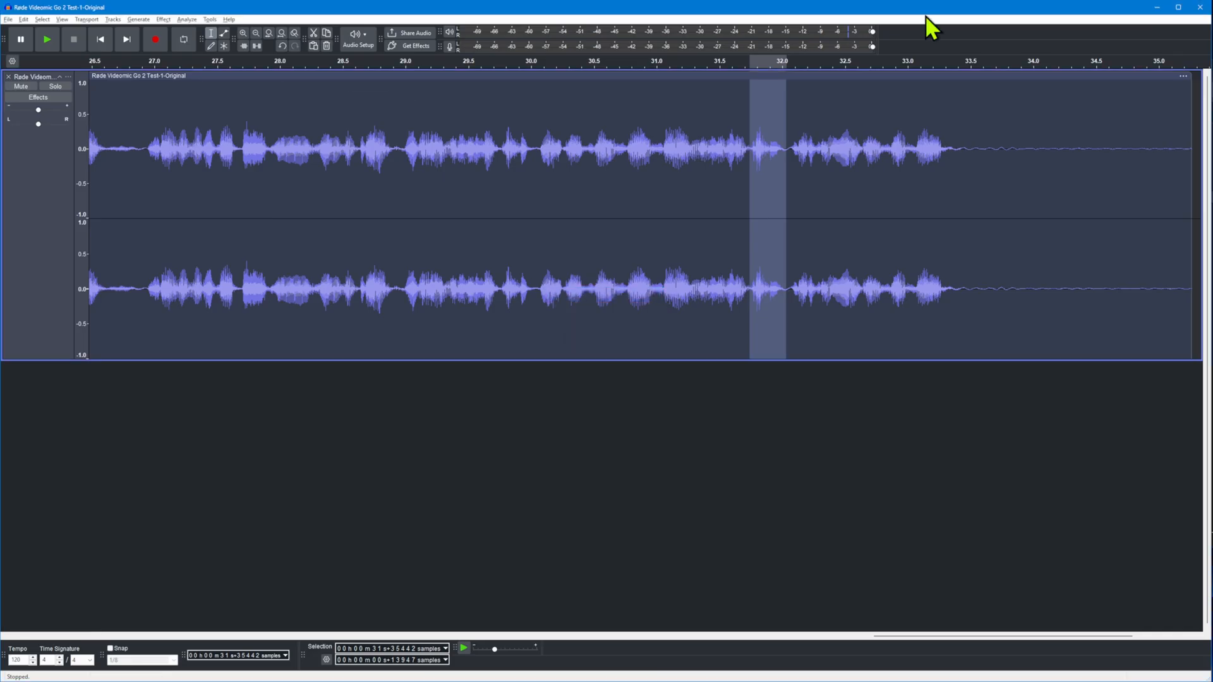
# Step: Run ACX Check on the section from about 22.06 to 23.44 seconds, just after the peak near 21.5 seconds
pyautogui.click(278, 33)
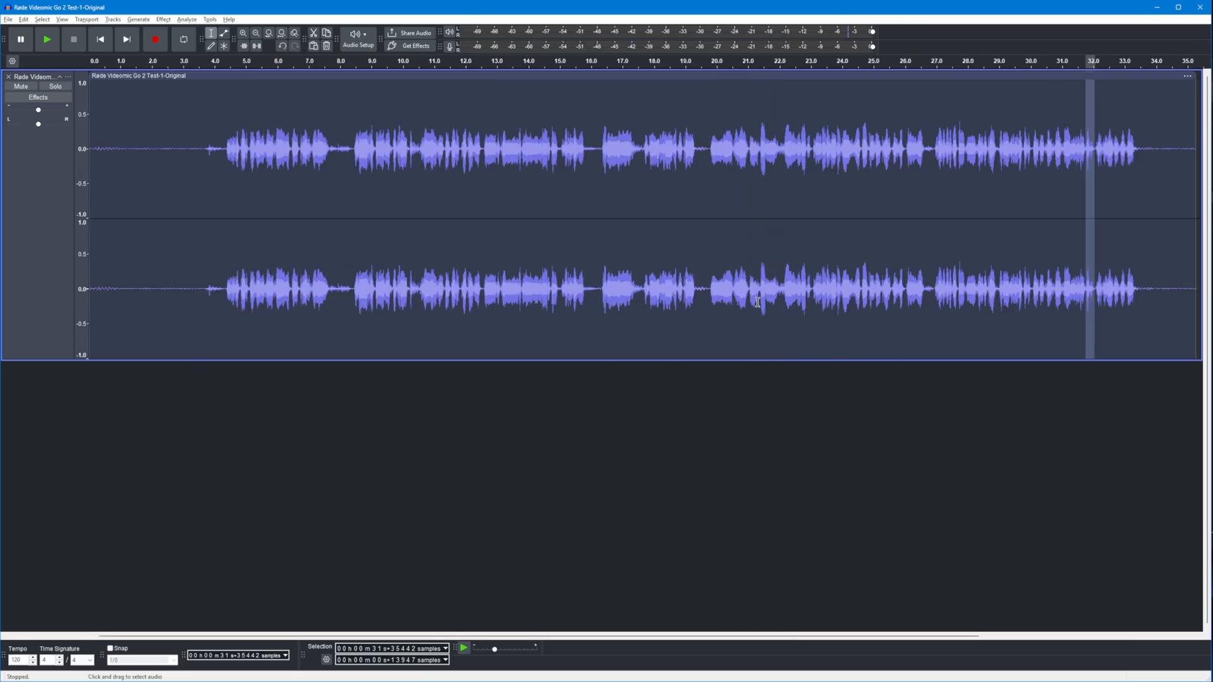
pyautogui.moveTo(759, 288); pyautogui.dragTo(768, 288)
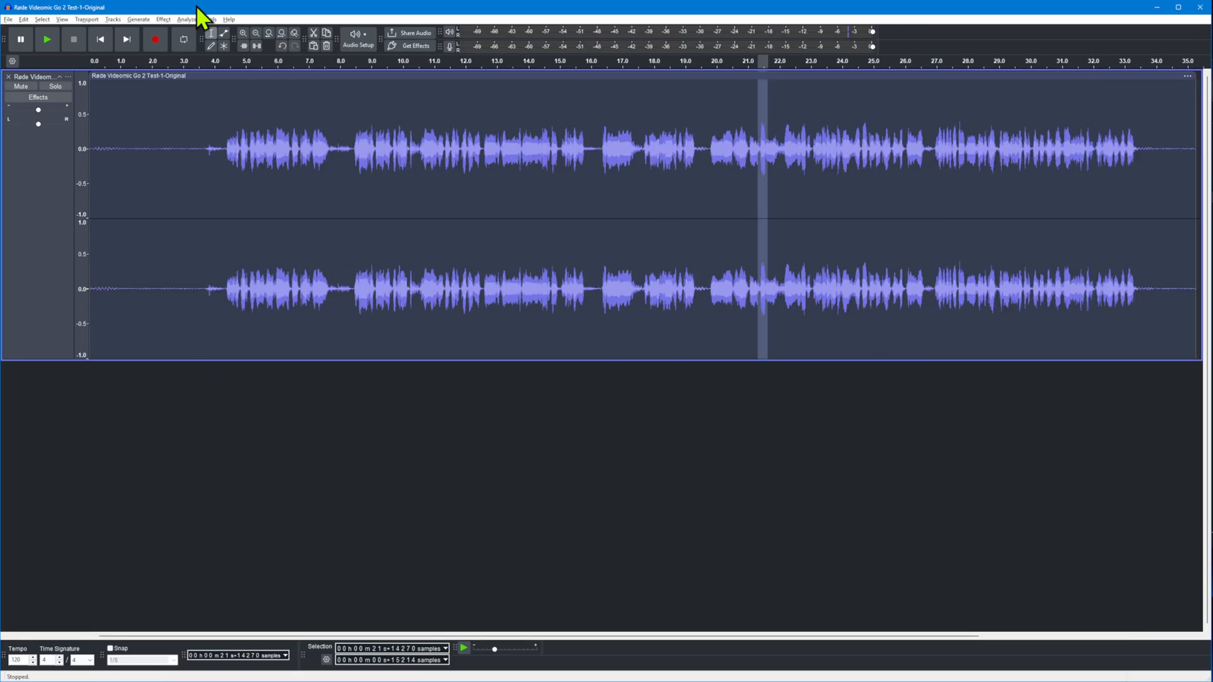
pyautogui.click(244, 33)
pyautogui.click(243, 33)
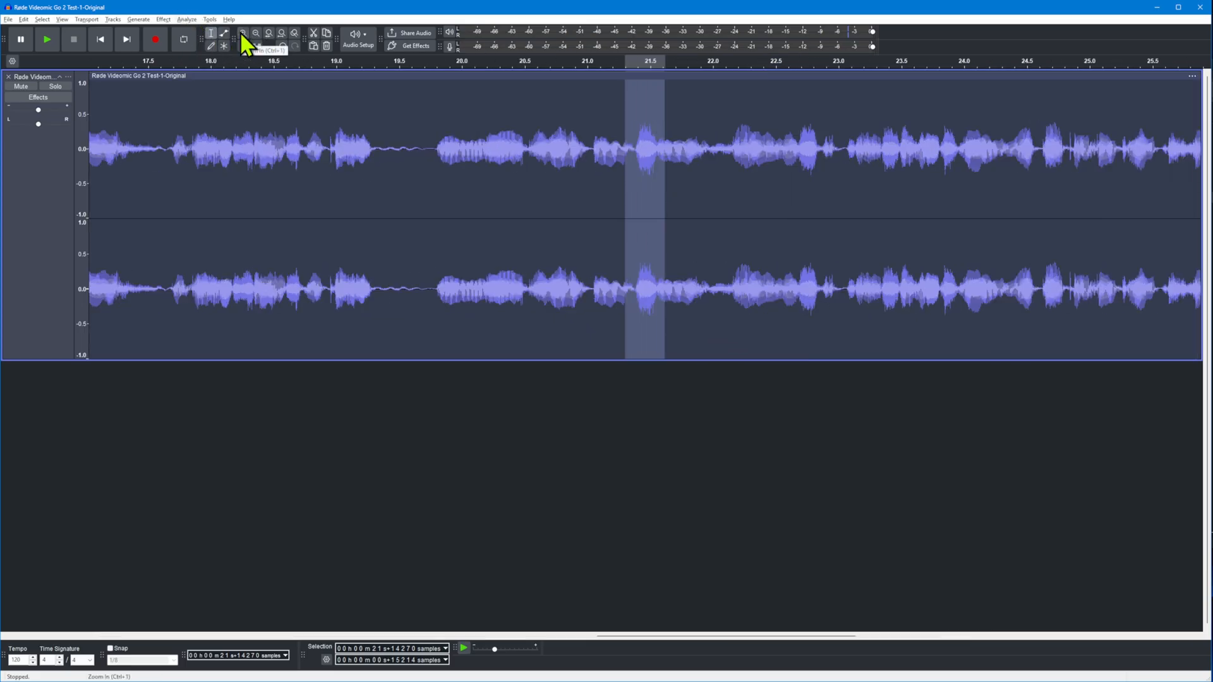
pyautogui.moveTo(698, 323); pyautogui.dragTo(701, 323)
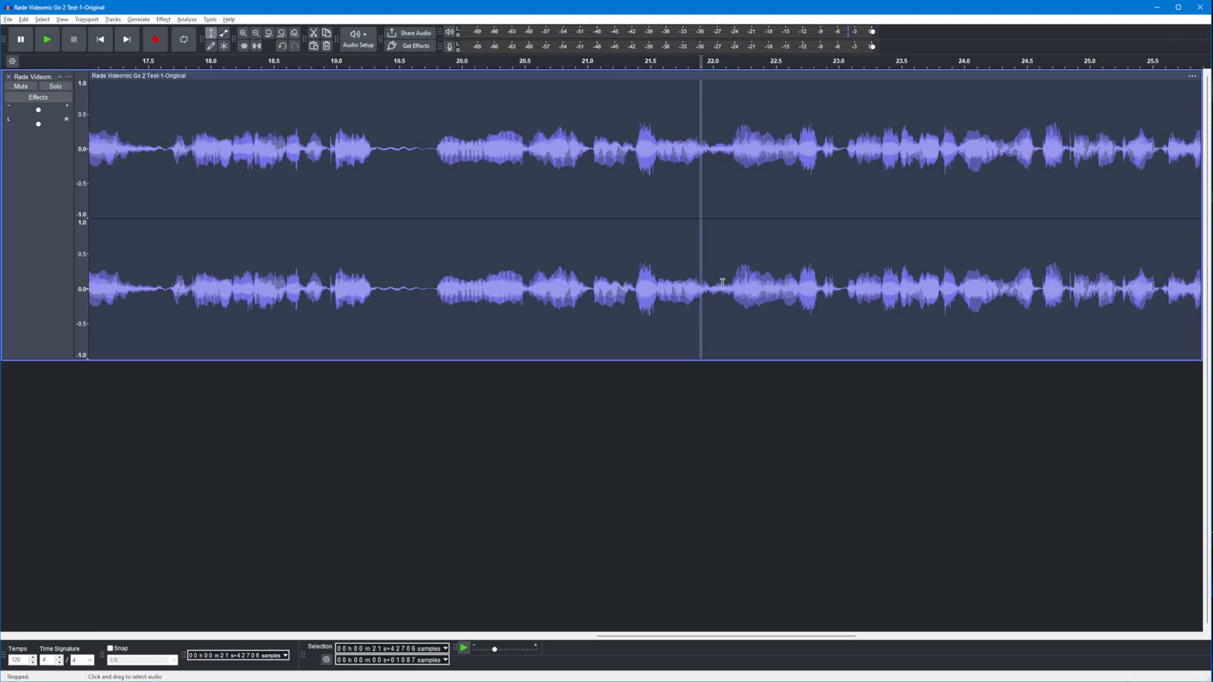
pyautogui.moveTo(720, 283); pyautogui.dragTo(894, 297)
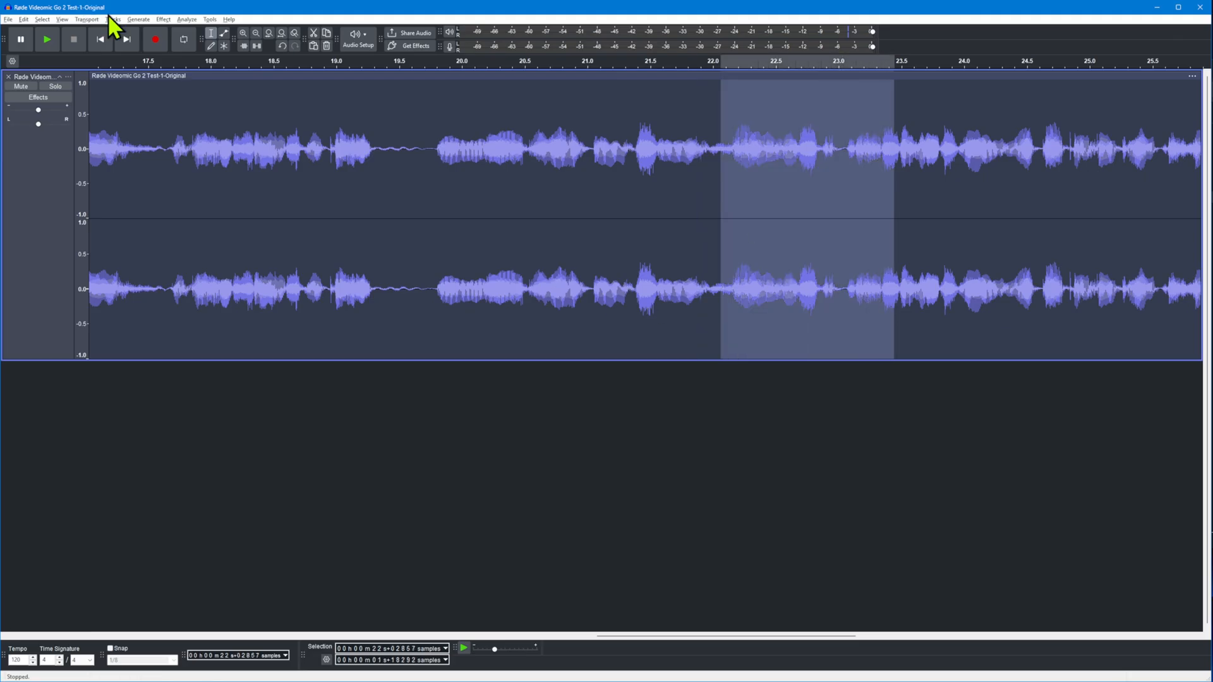
pyautogui.click(187, 19)
pyautogui.click(220, 109)
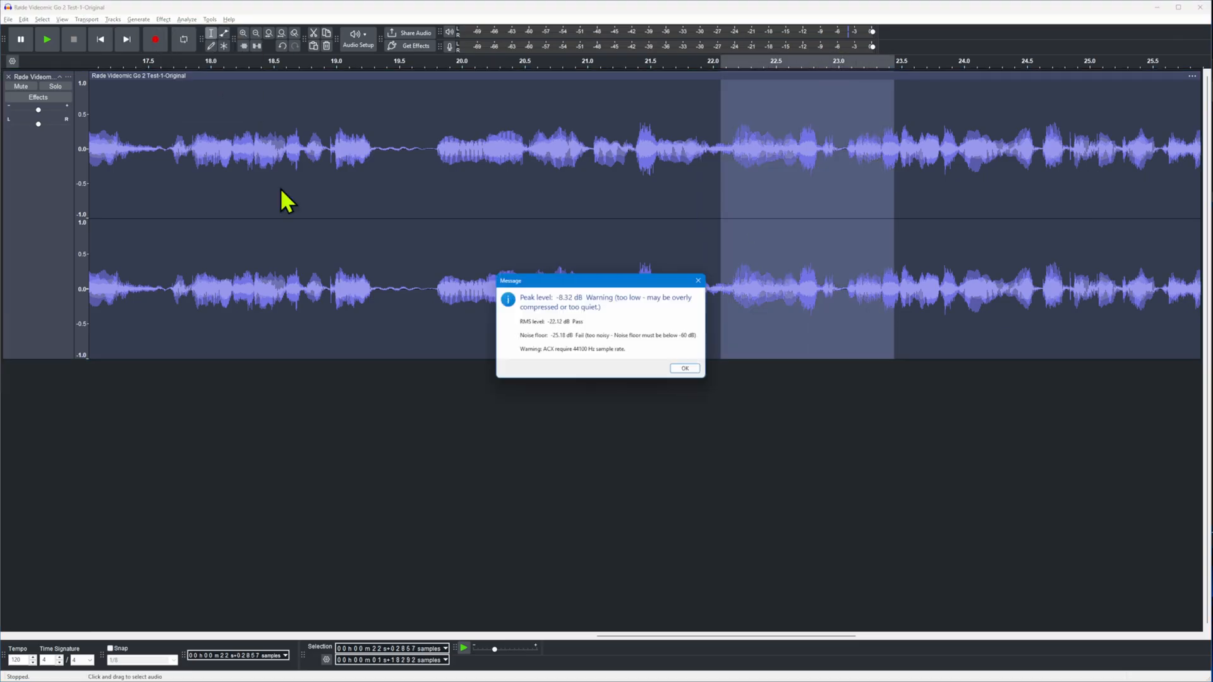
pyautogui.click(691, 371)
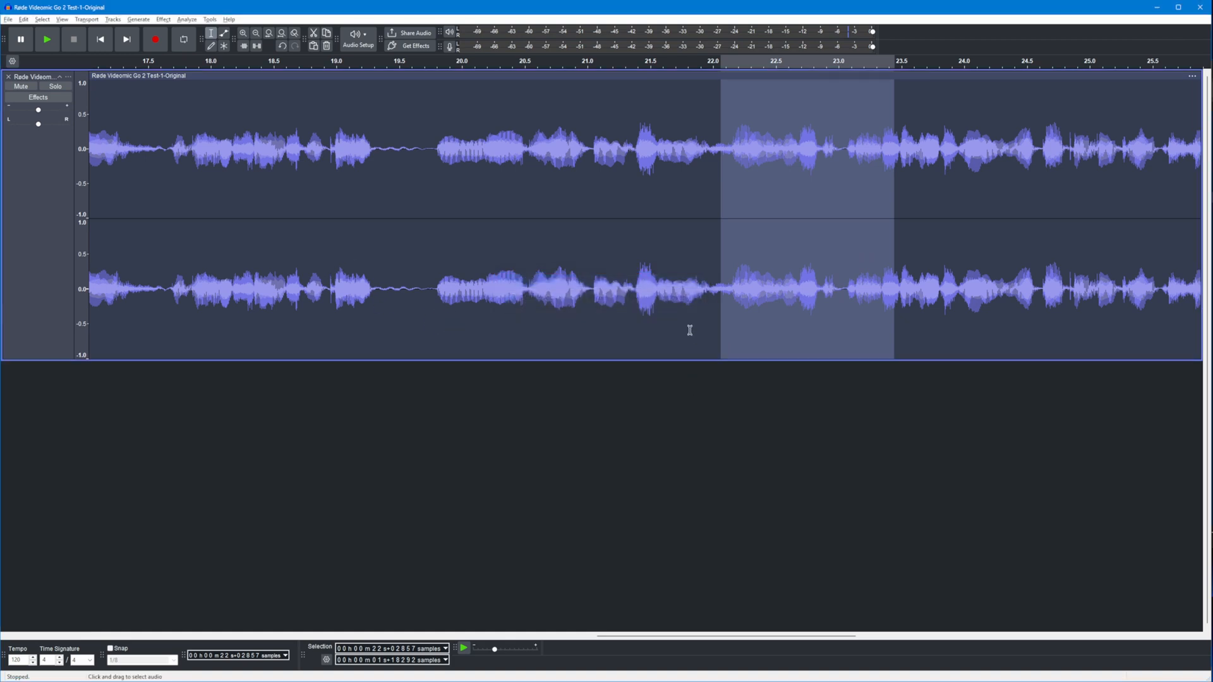
# Step: Run ACX Check on the section from about 21.36 to 22.38 seconds, which includes the peak near 21.5 seconds, and clear the selection
pyautogui.moveTo(634, 282); pyautogui.dragTo(761, 302)
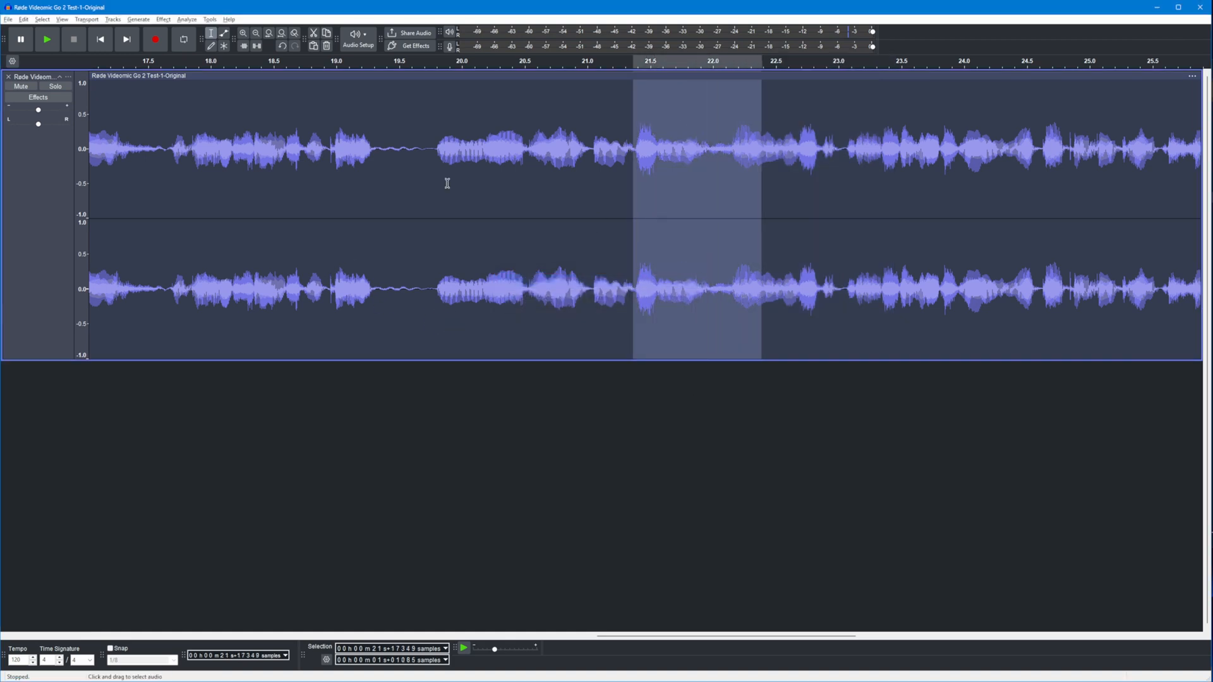
pyautogui.click(163, 19)
pyautogui.moveTo(187, 19)
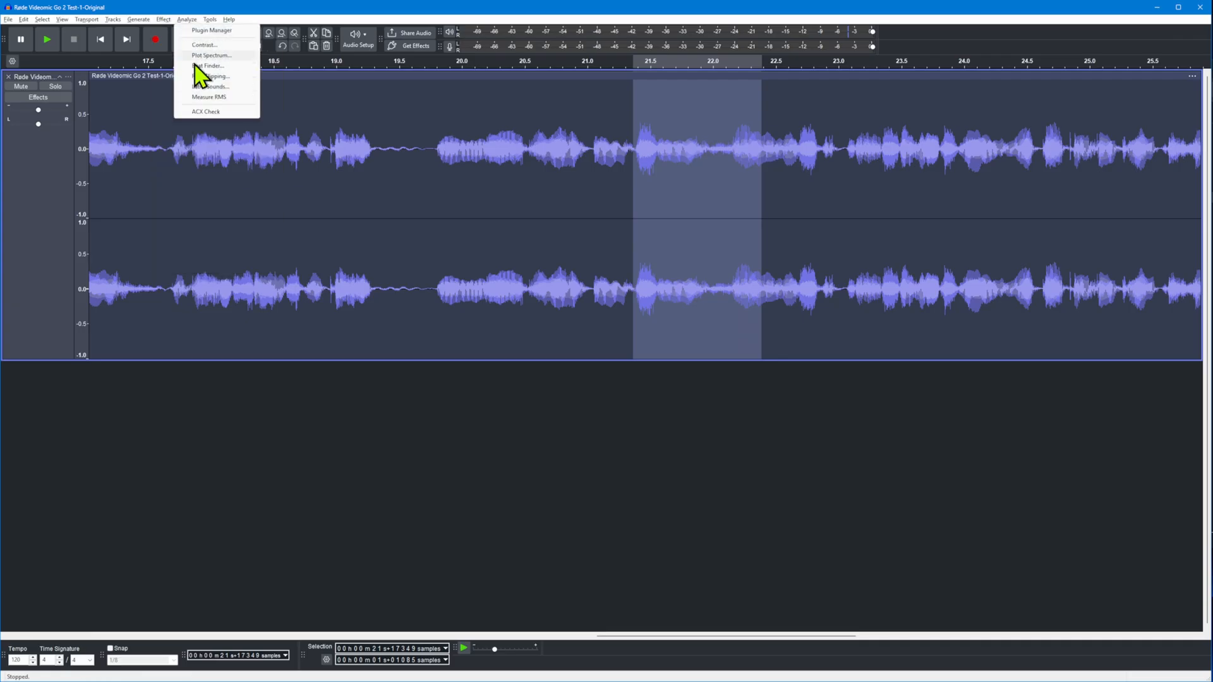
pyautogui.click(211, 112)
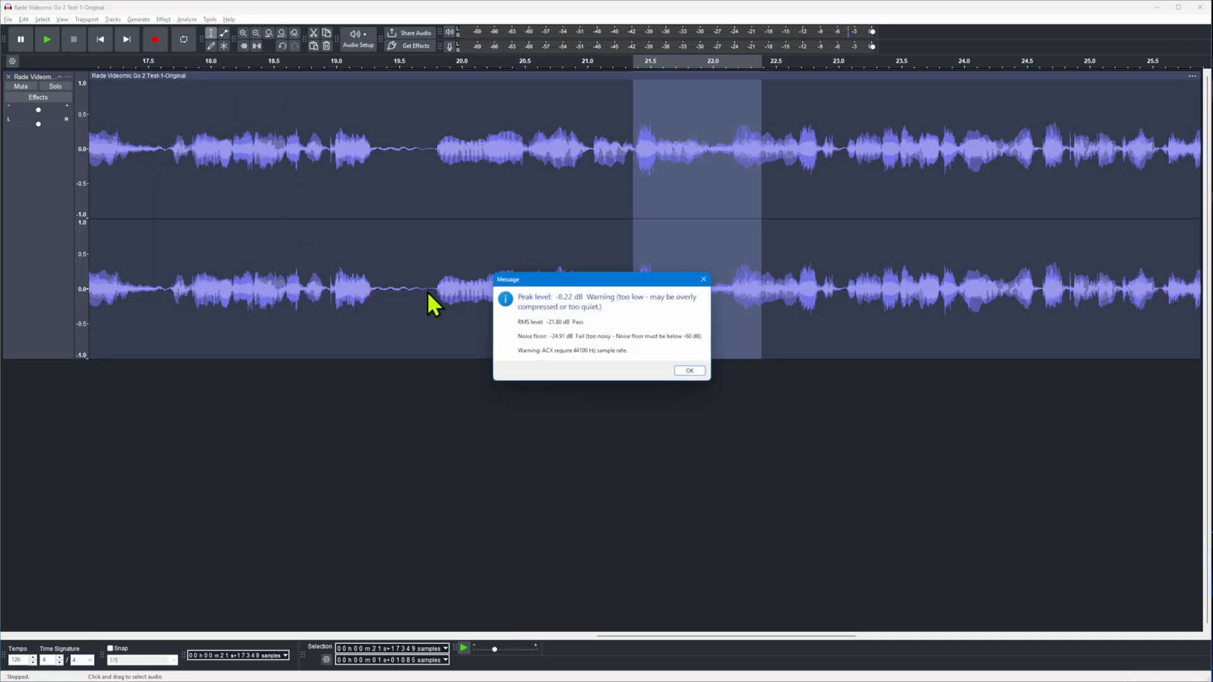
pyautogui.click(688, 370)
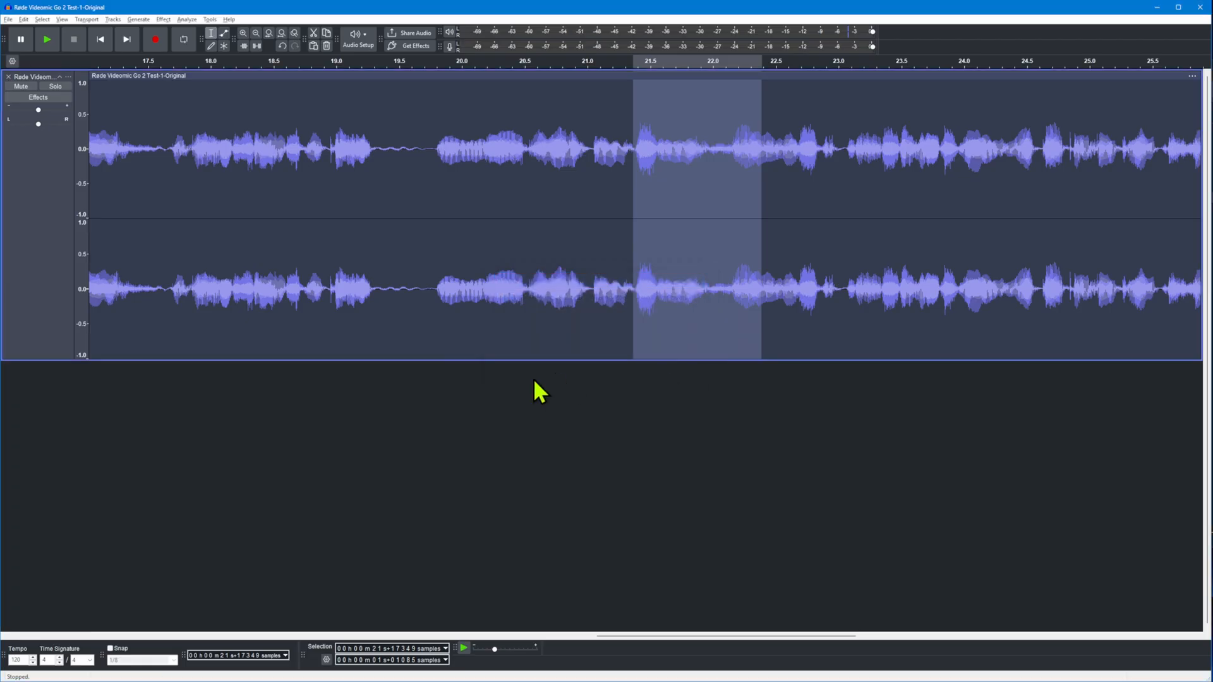
pyautogui.click(529, 412)
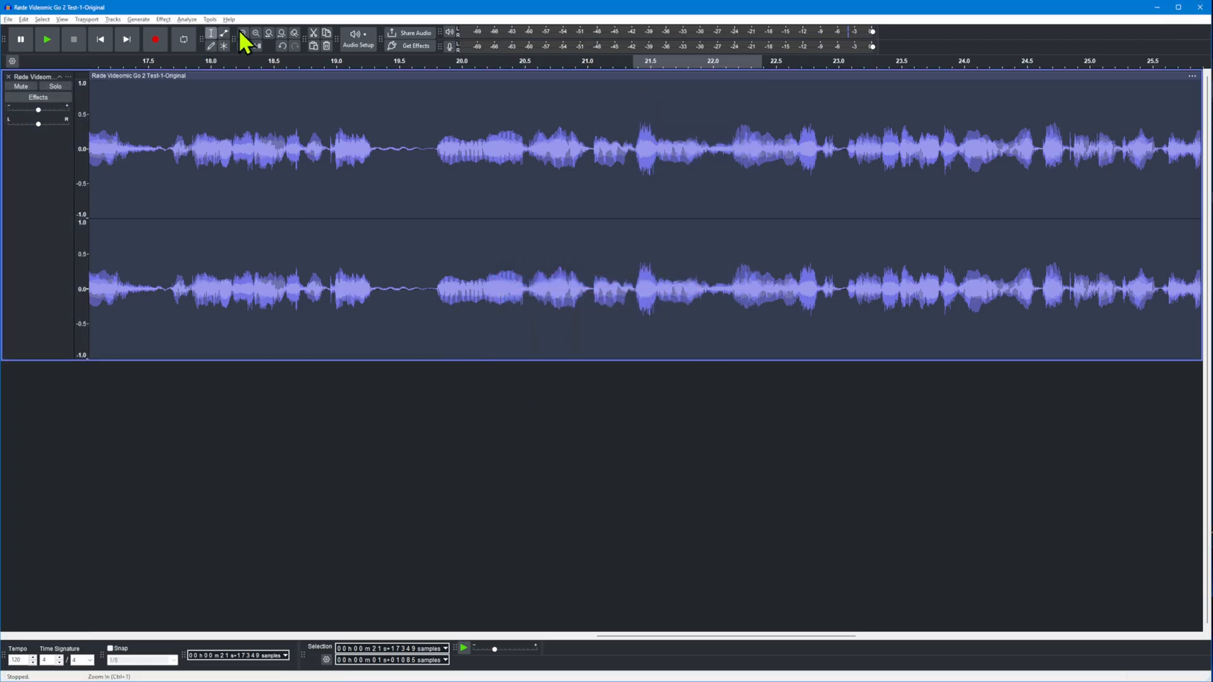
# Step: Apply Amplify at -3 dB to the peak from about 21.34 to 21.58 seconds and clear the selection
pyautogui.click(279, 33)
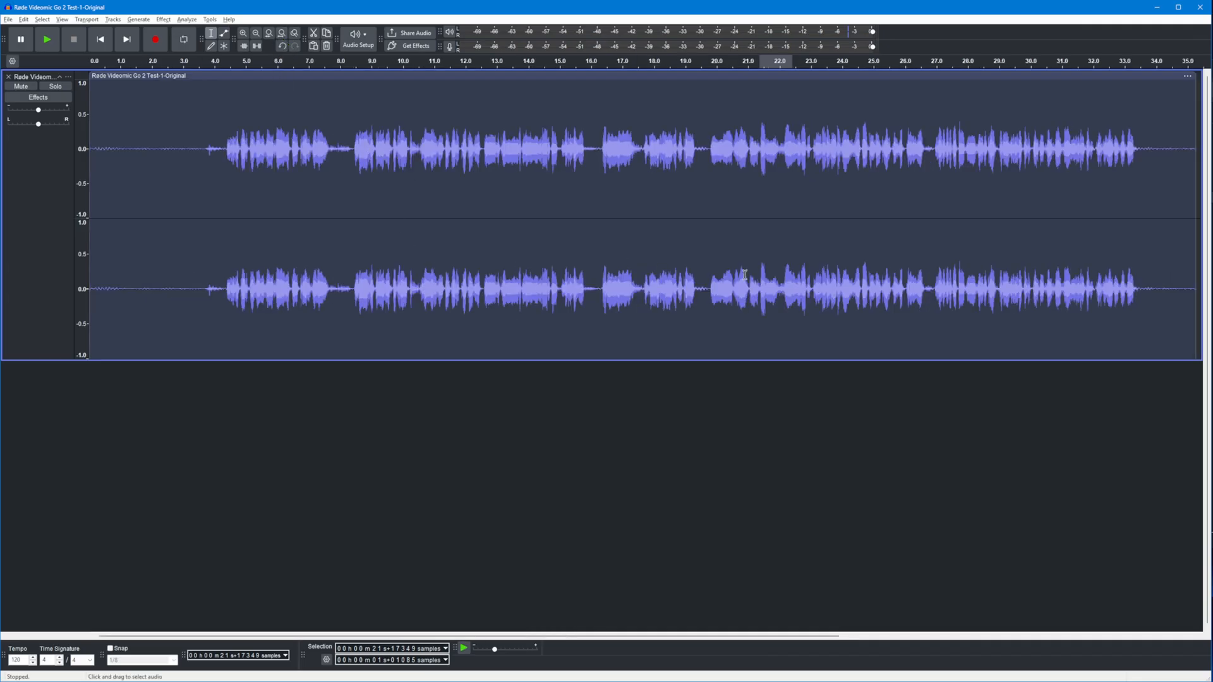
pyautogui.moveTo(758, 286); pyautogui.dragTo(767, 285)
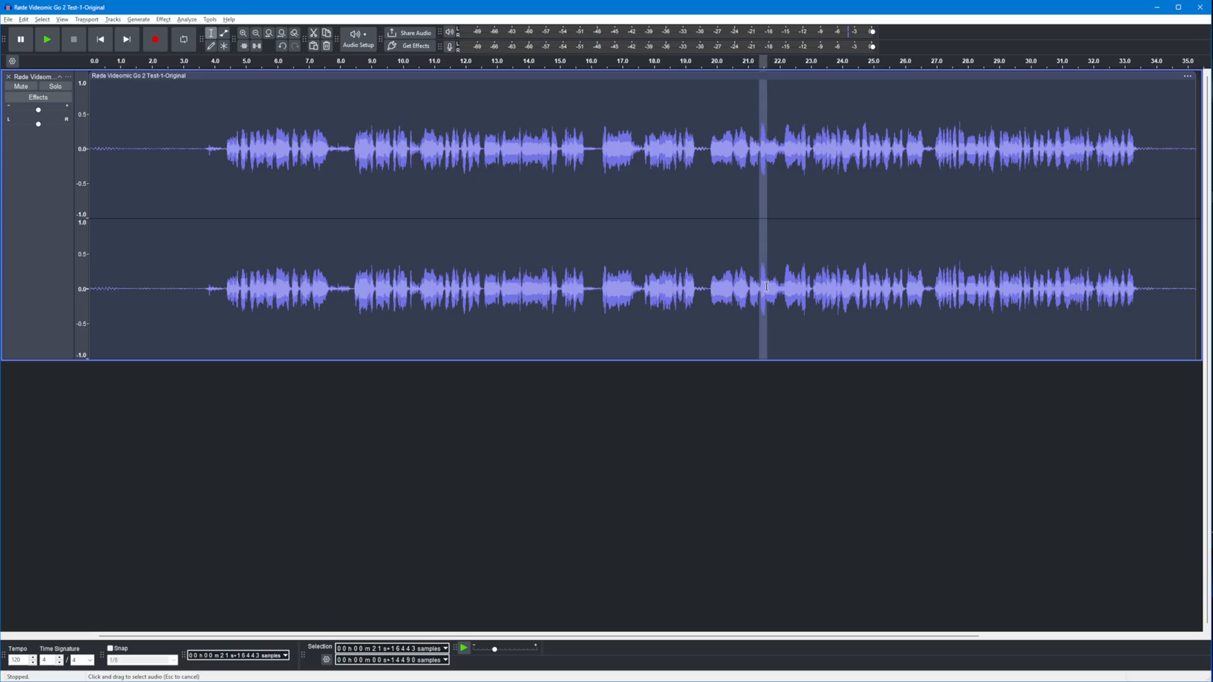
pyautogui.click(161, 19)
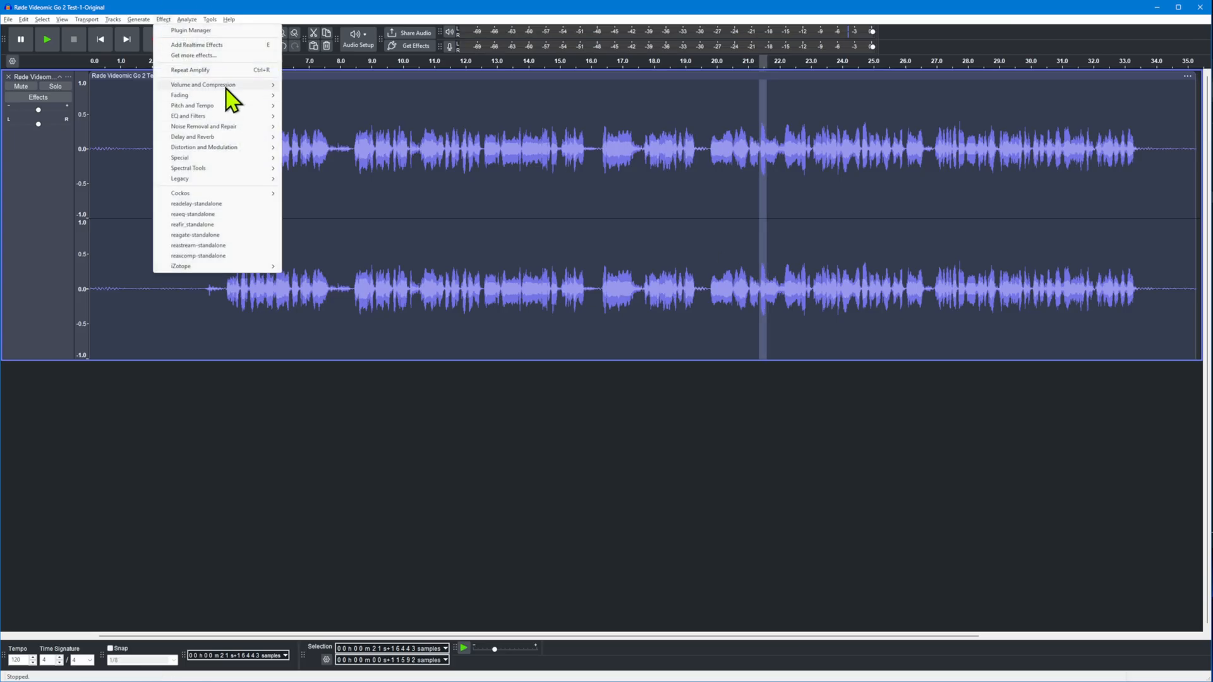
pyautogui.moveTo(226, 88)
pyautogui.click(431, 85)
pyautogui.write('-3')
pyautogui.press('Return')
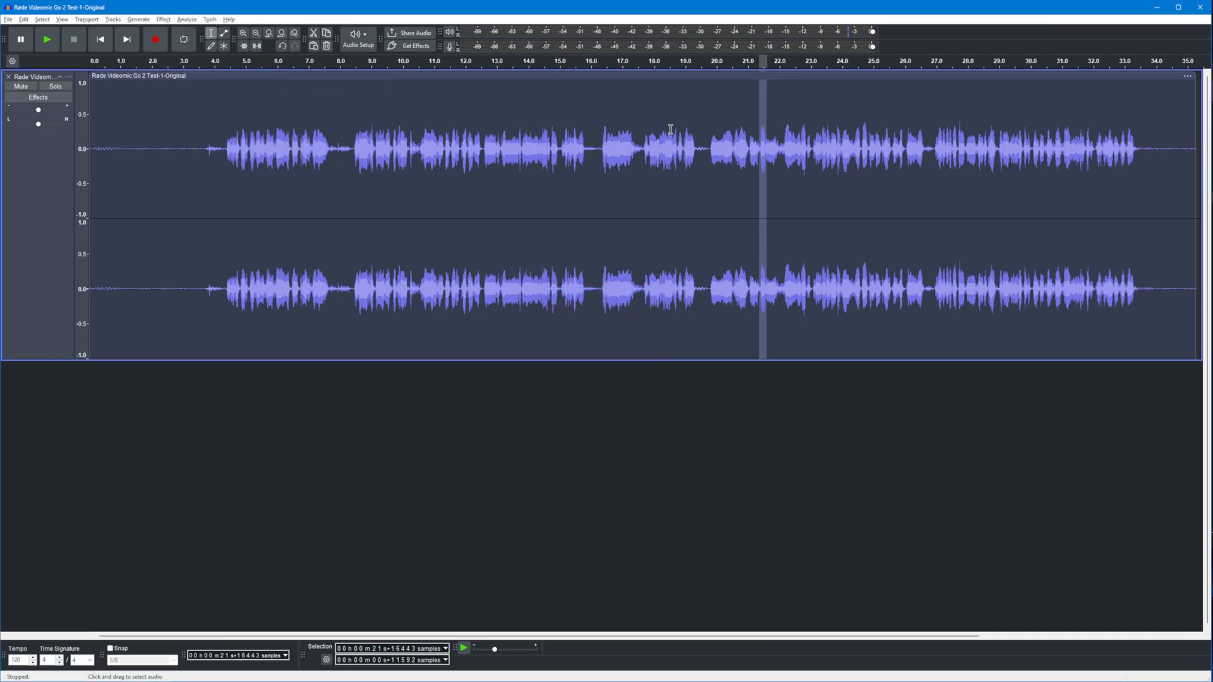
pyautogui.click(937, 437)
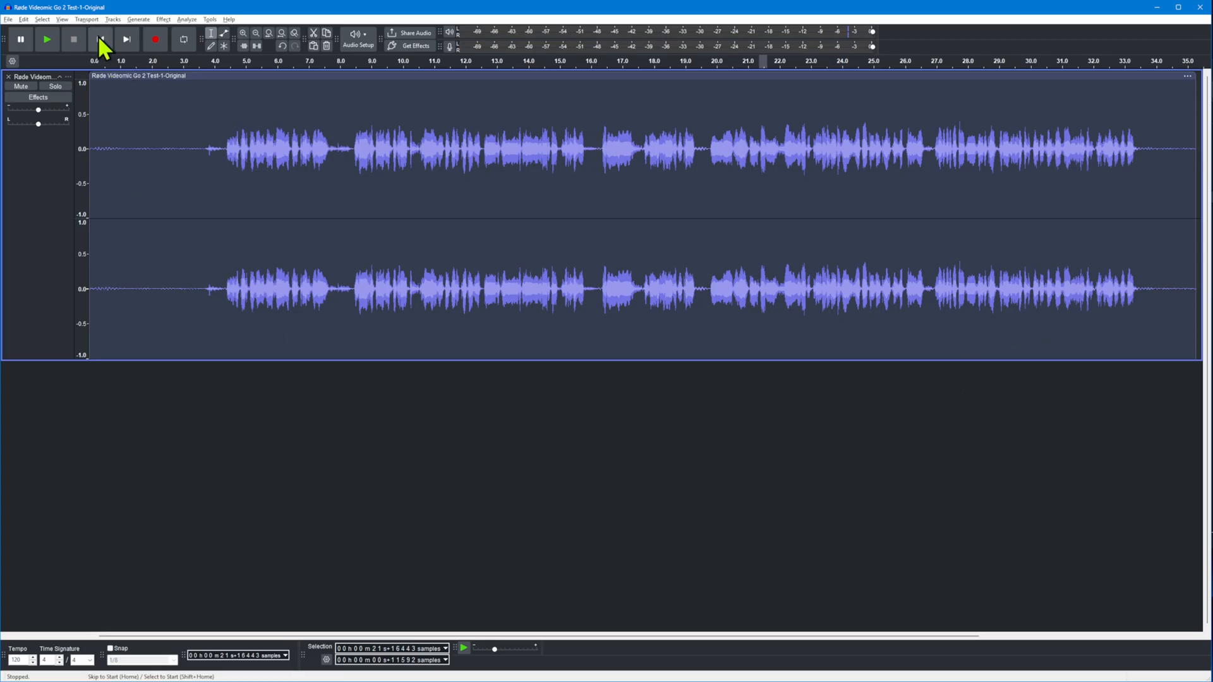
pyautogui.hotkey('alt', 'Tab')
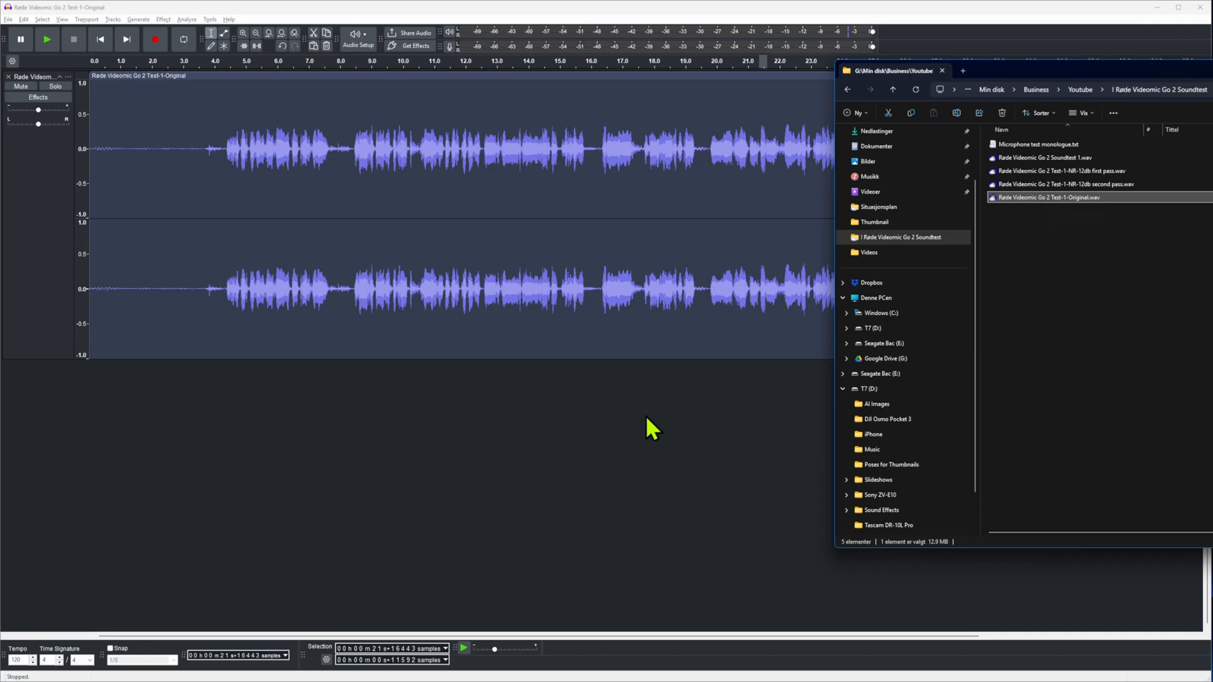
pyautogui.click(441, 476)
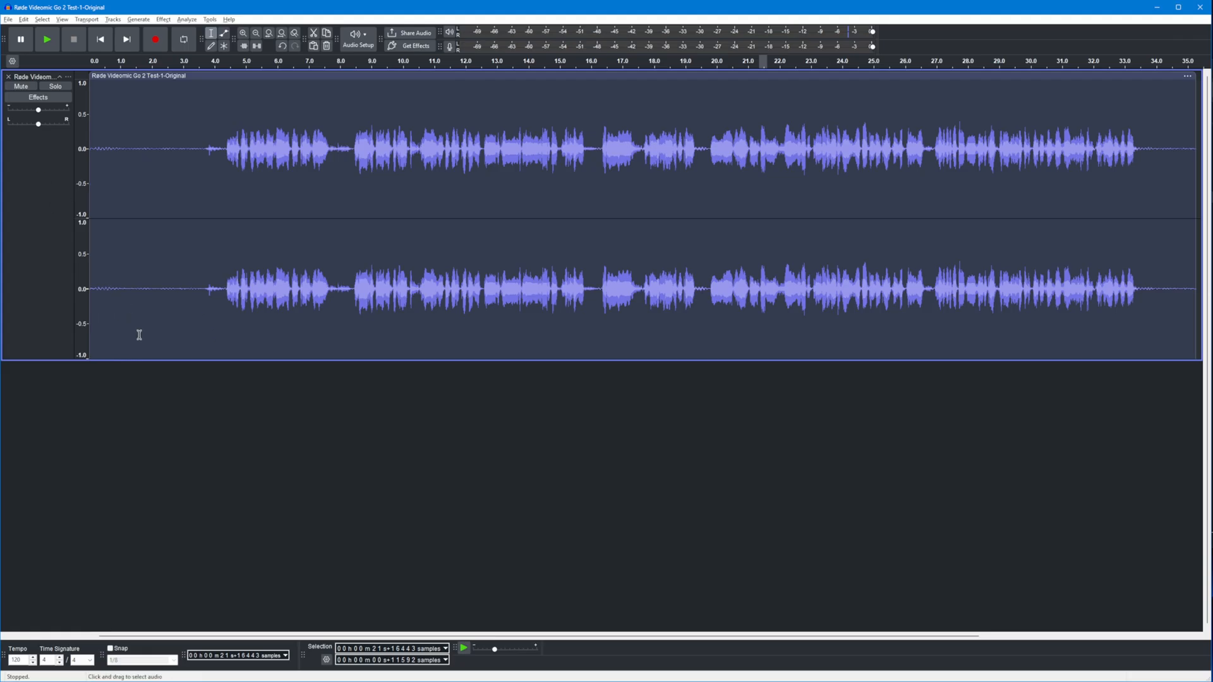
# Step: Copy the entire recording into a second track below and reduce the height of the original track
pyautogui.hotkey('ctrl', 'a')
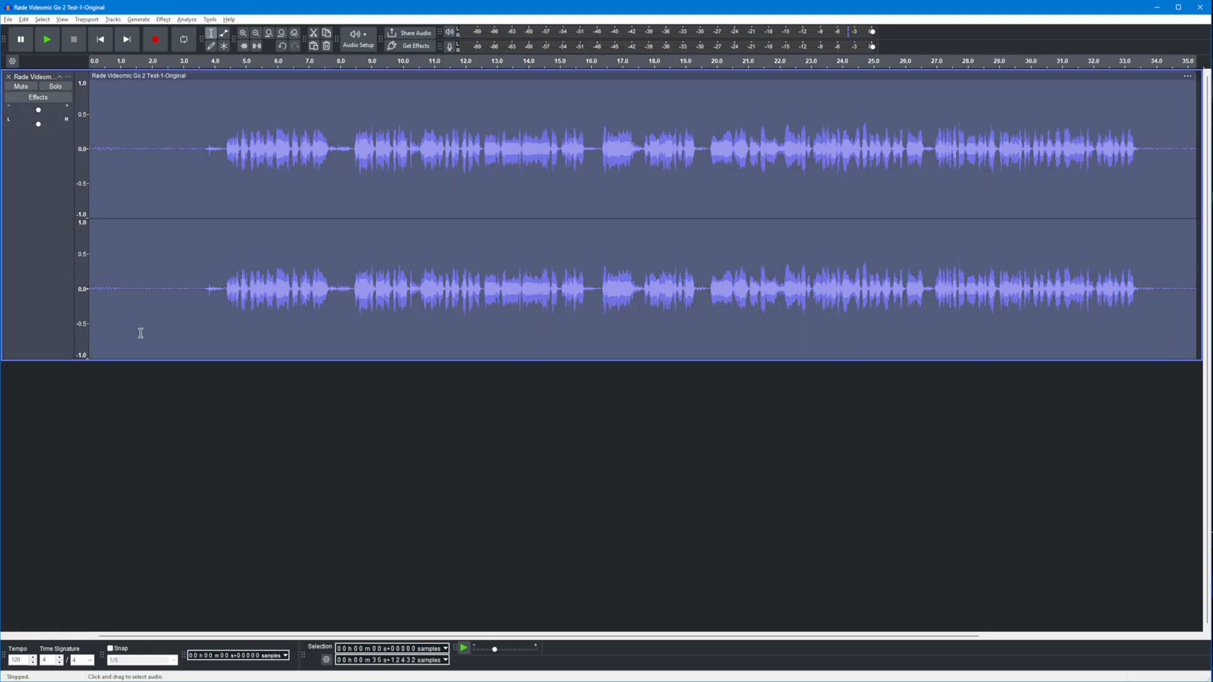
pyautogui.click(215, 452)
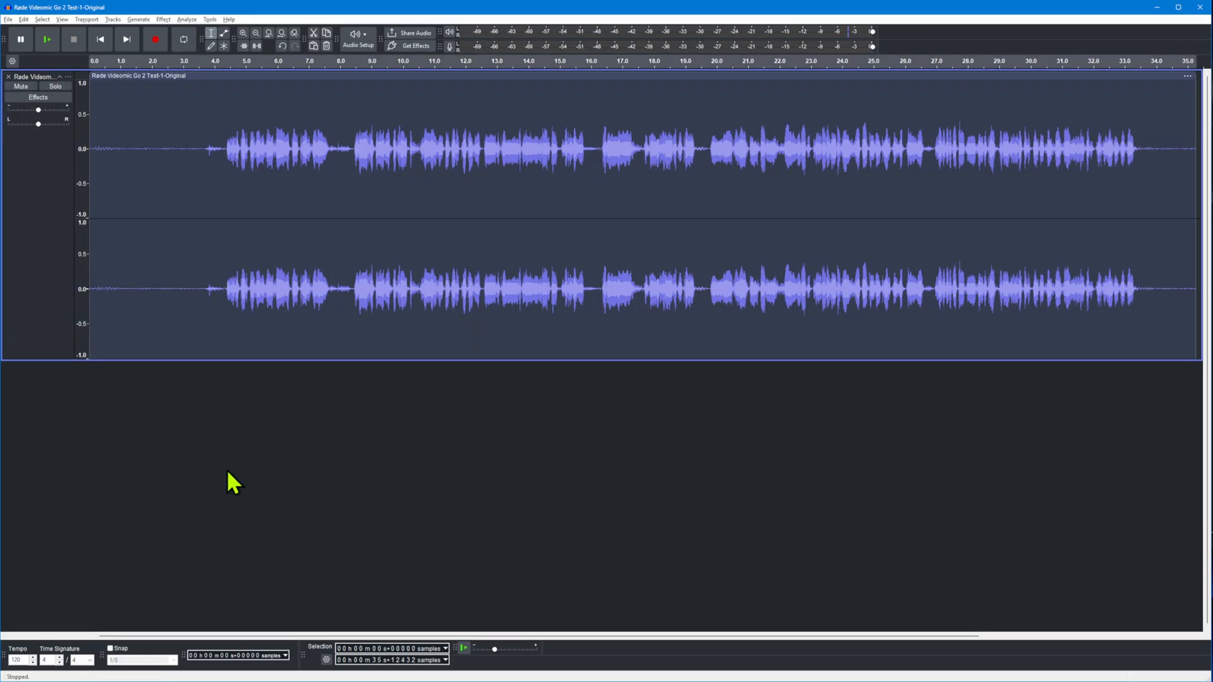
pyautogui.hotkey('ctrl', 'v')
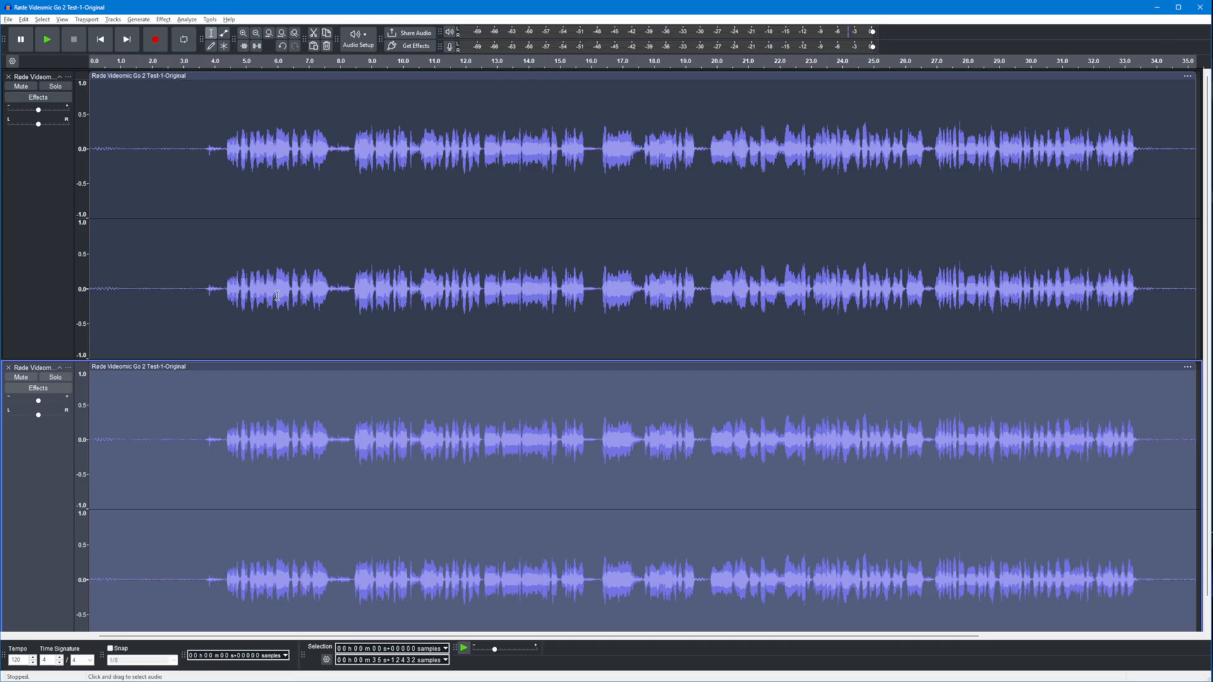
pyautogui.moveTo(284, 361); pyautogui.dragTo(282, 188)
# Step: Play the project from the beginning to listen to the opening seconds, and stop playback
pyautogui.click(130, 240)
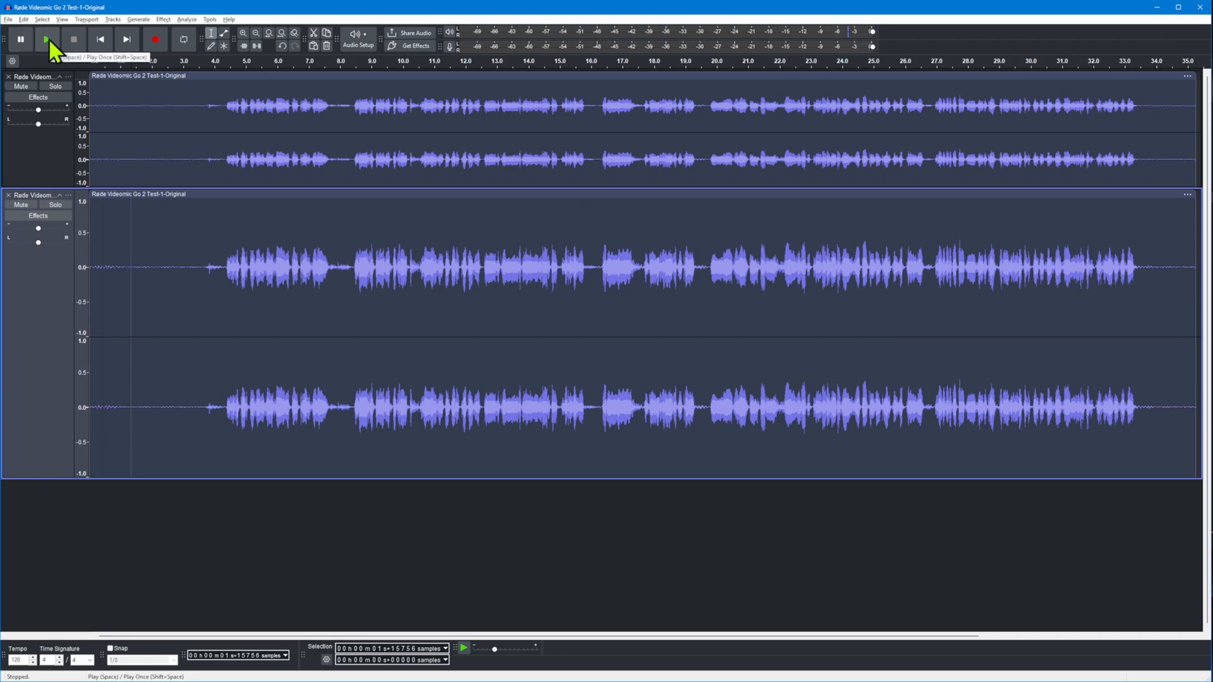
pyautogui.click(95, 39)
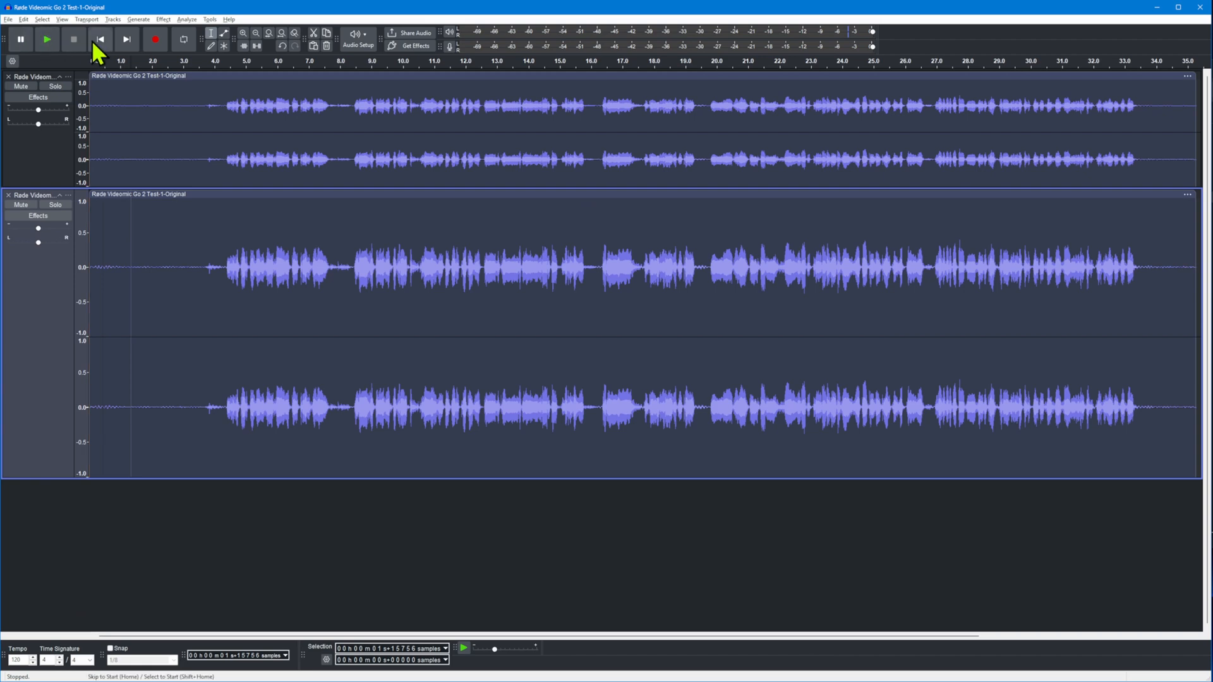
pyautogui.click(44, 38)
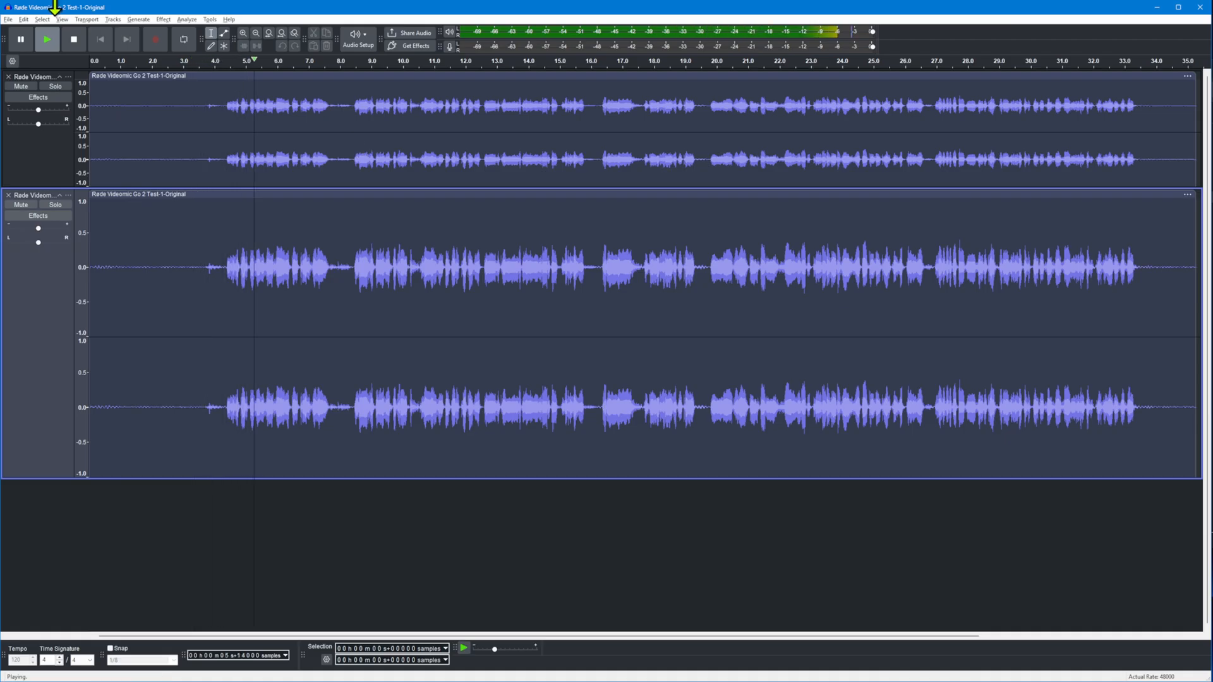
pyautogui.click(74, 40)
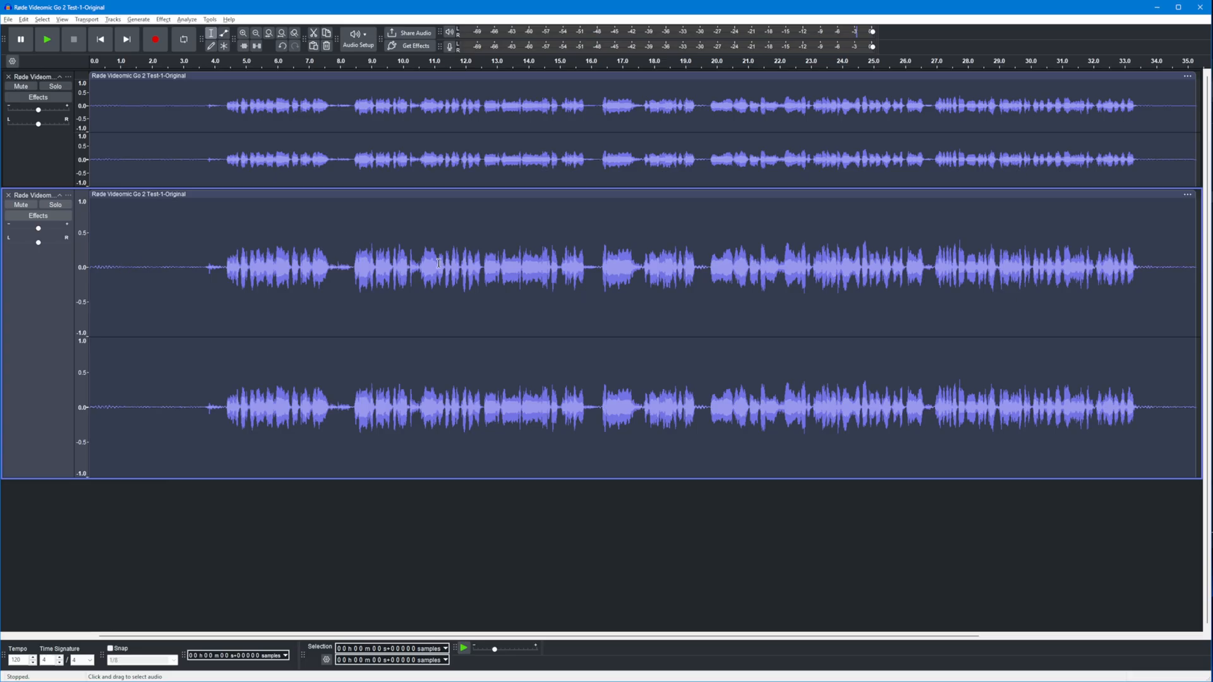
# Step: Capture a Noise Reduction profile from the silence between about 1.06 and 3.08 seconds in the lower track
pyautogui.moveTo(118, 263); pyautogui.dragTo(185, 271)
pyautogui.click(198, 285)
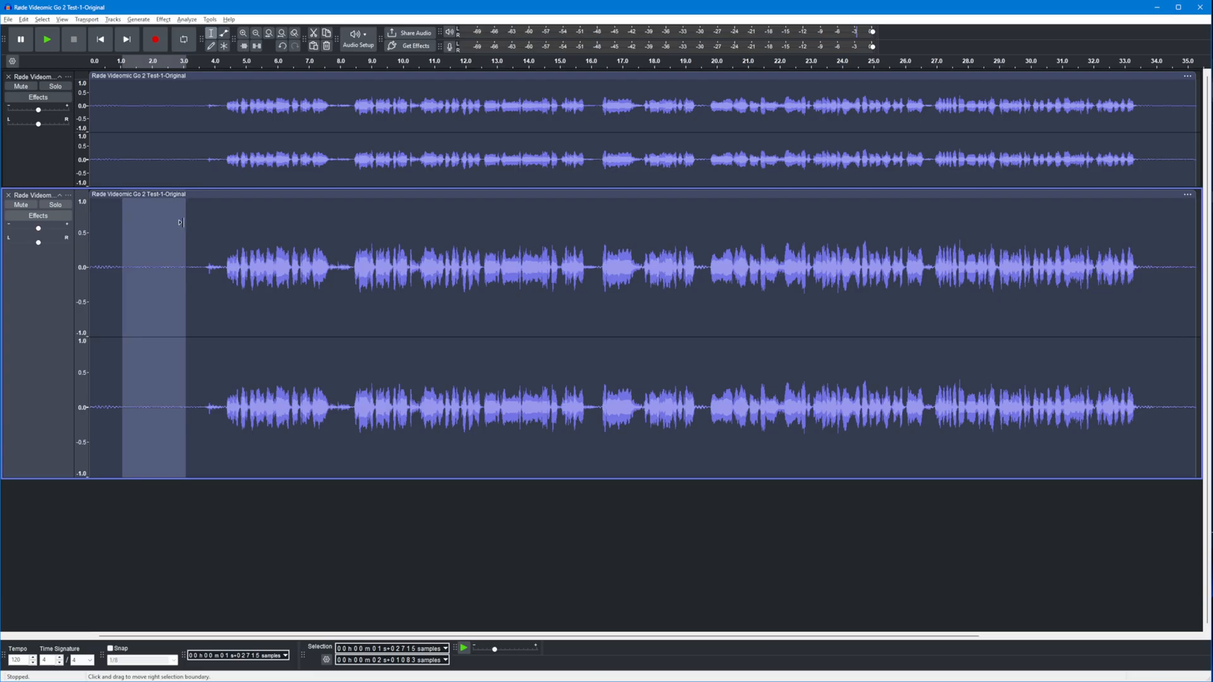
pyautogui.click(166, 19)
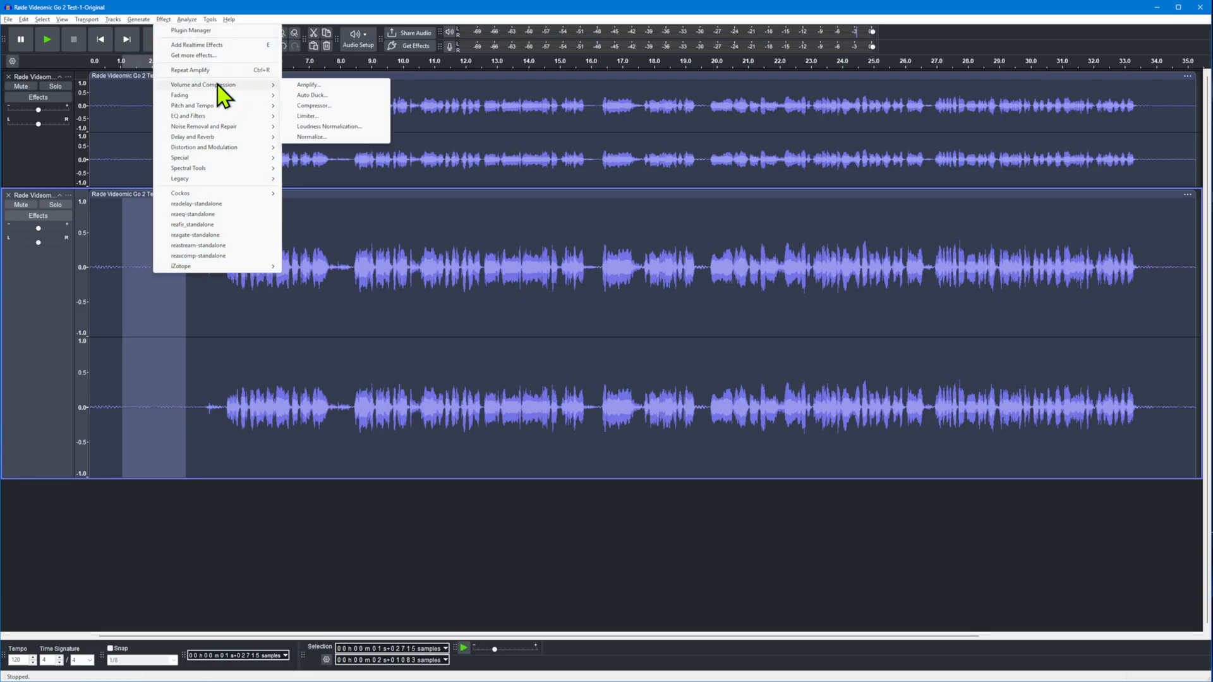
pyautogui.moveTo(207, 127)
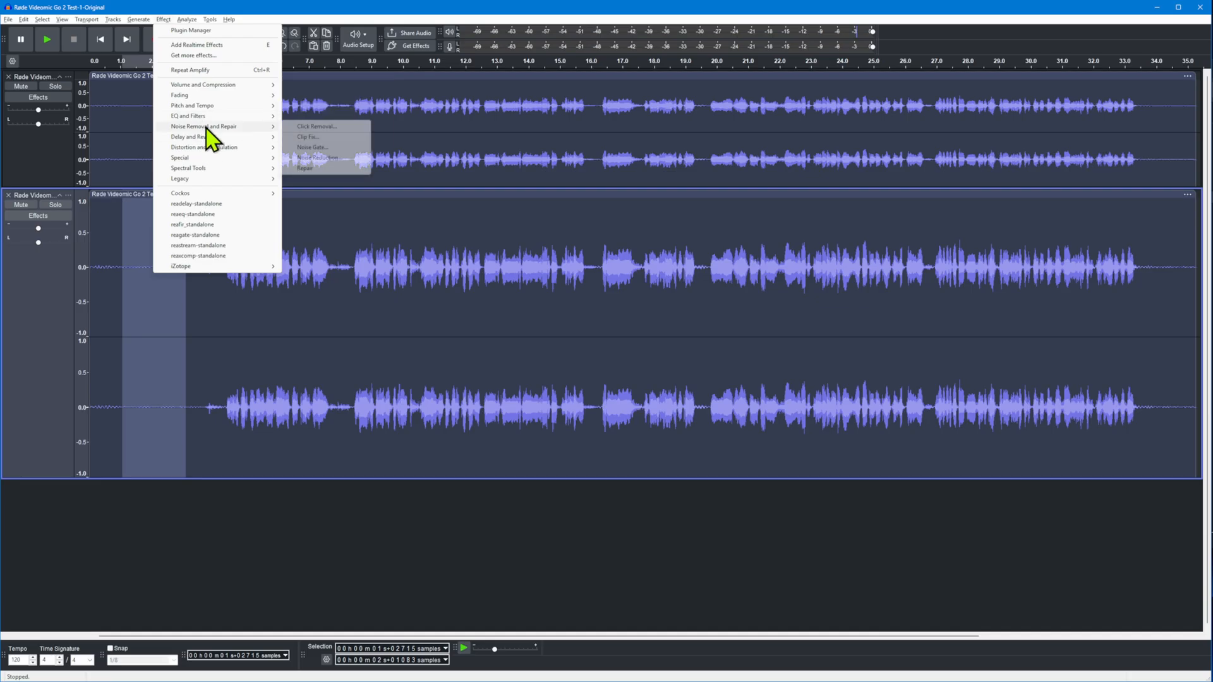
pyautogui.click(324, 158)
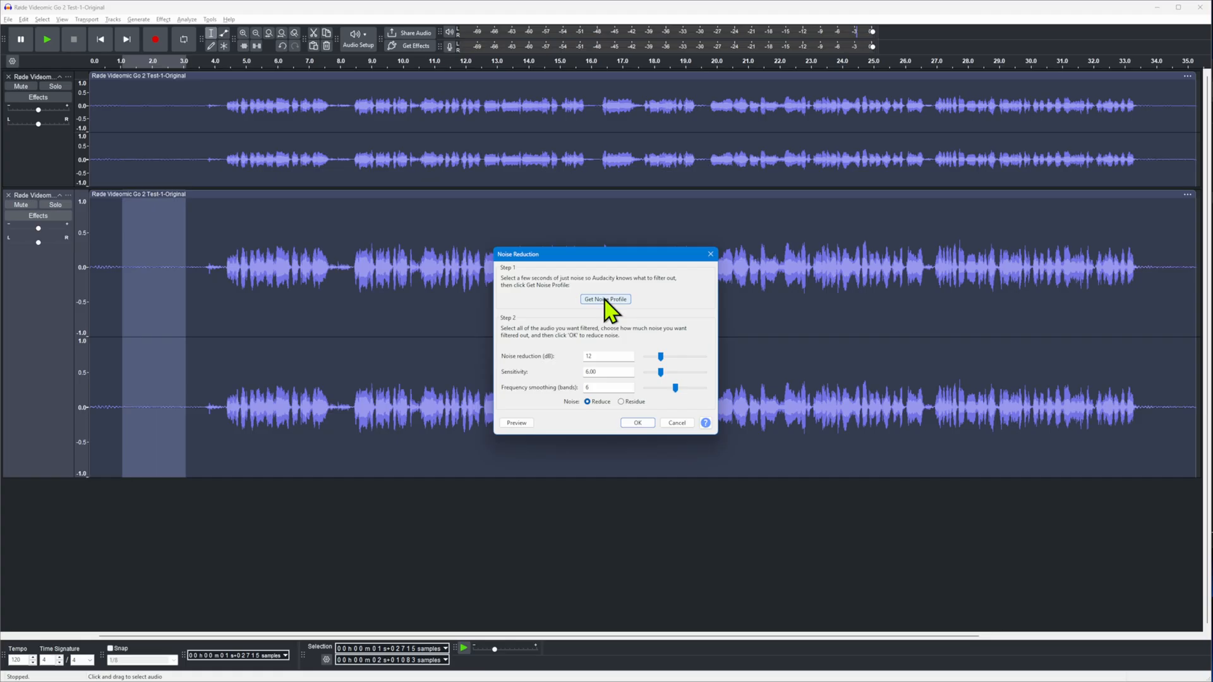
pyautogui.click(605, 300)
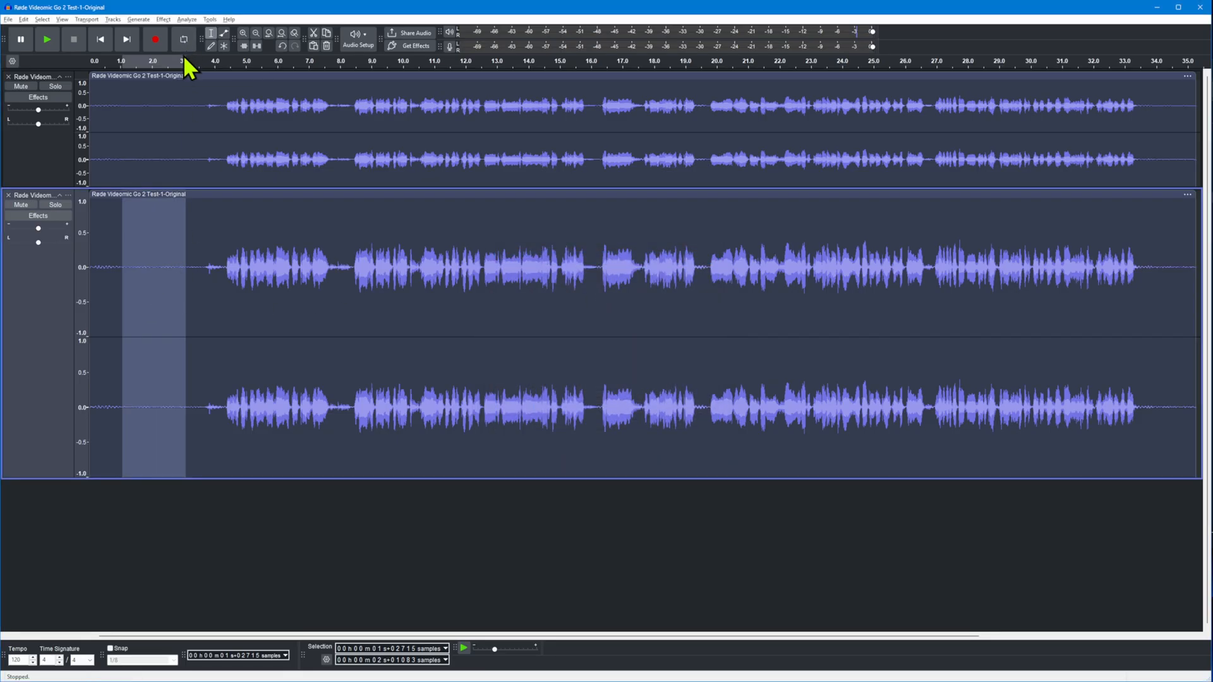
# Step: Preview and apply Noise Reduction to the entire lower track at 12 dB, sensitivity 6.00 and frequency smoothing 6
pyautogui.doubleClick(213, 303)
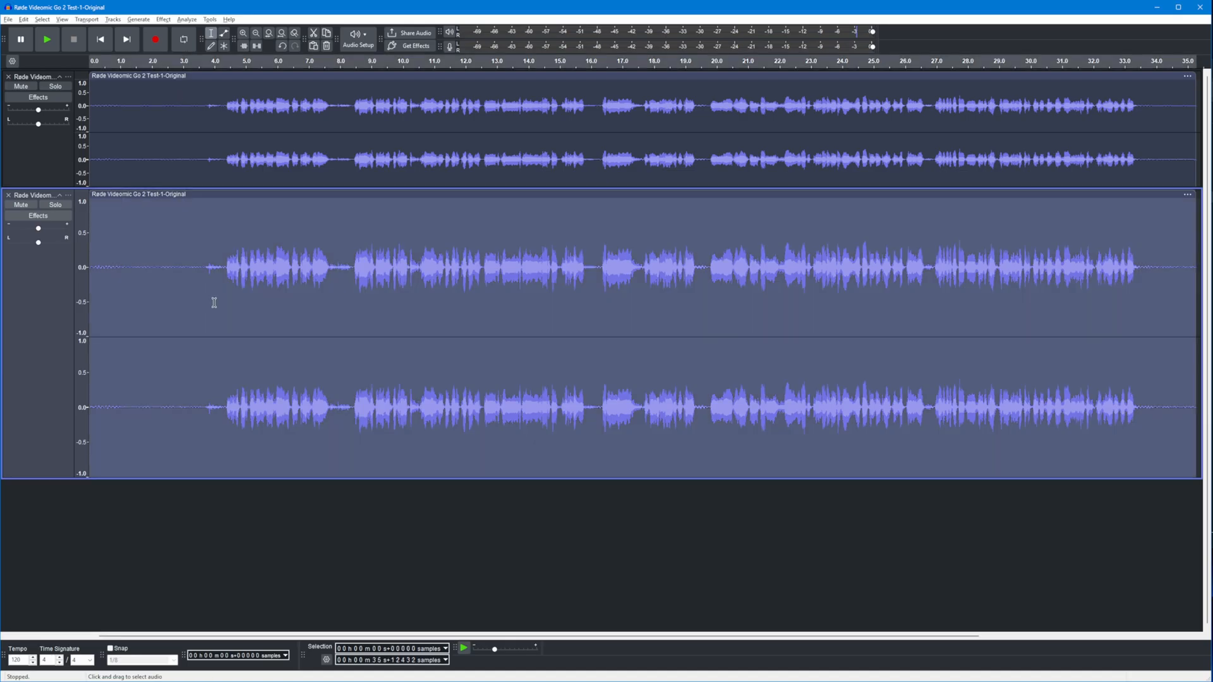
pyautogui.click(163, 19)
pyautogui.moveTo(218, 149)
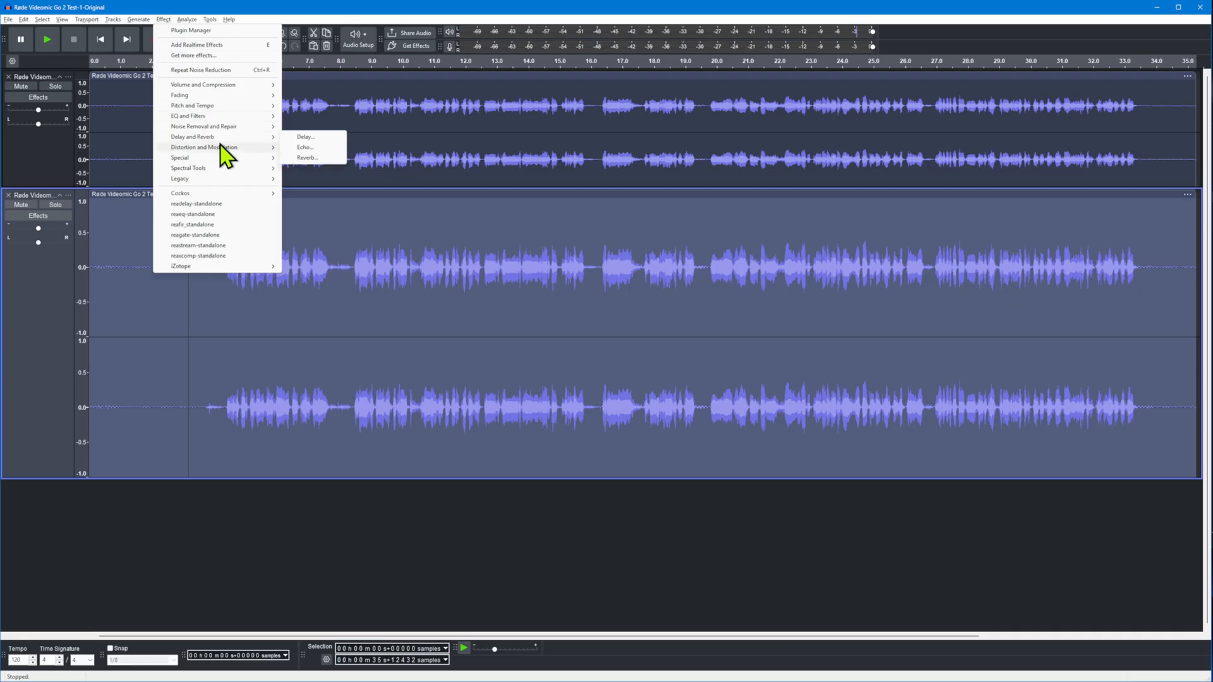
pyautogui.moveTo(224, 128)
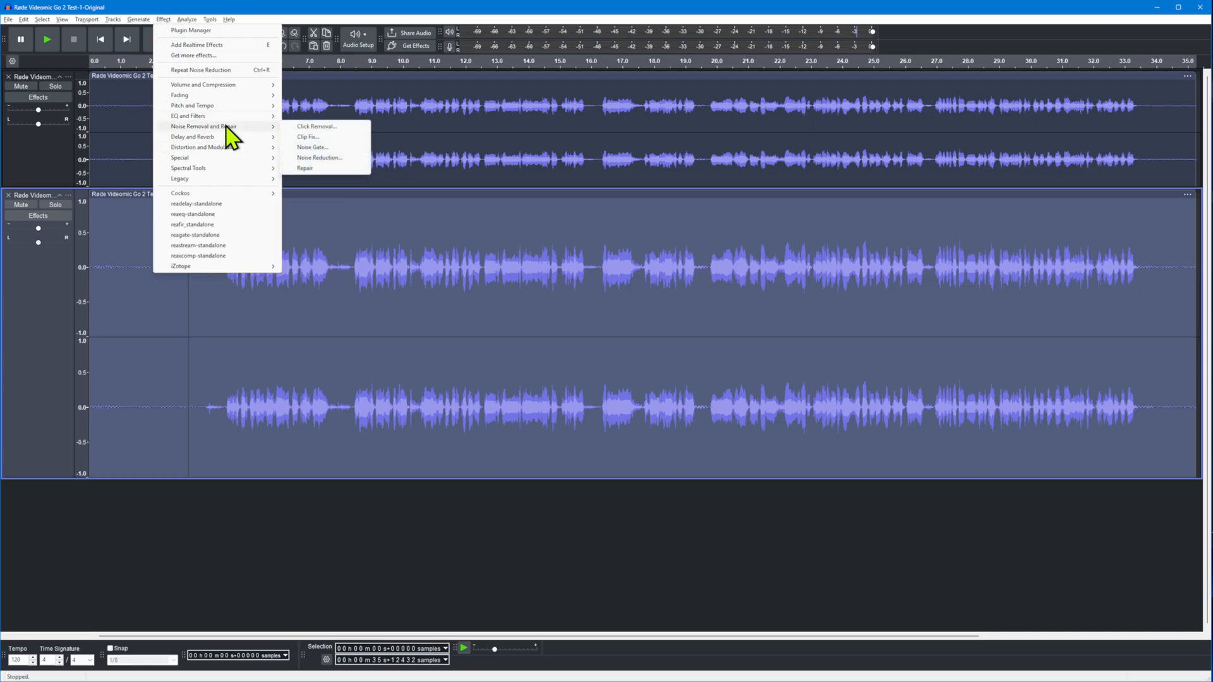
pyautogui.click(336, 159)
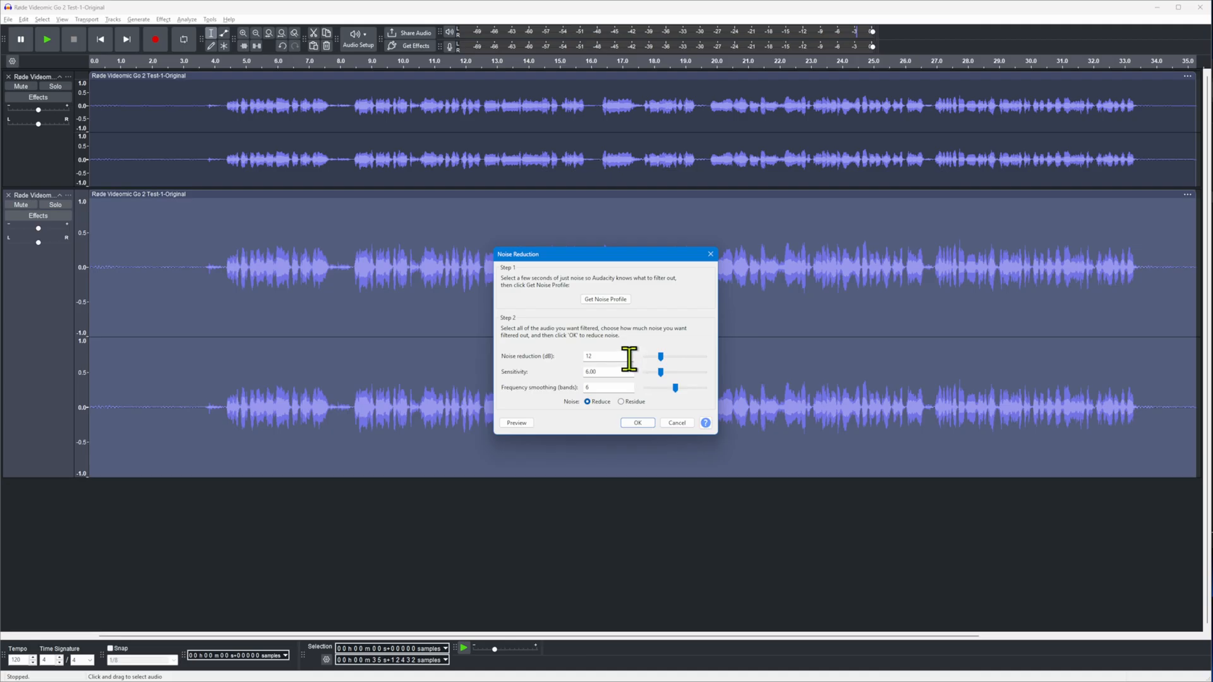
pyautogui.click(516, 423)
pyautogui.click(636, 423)
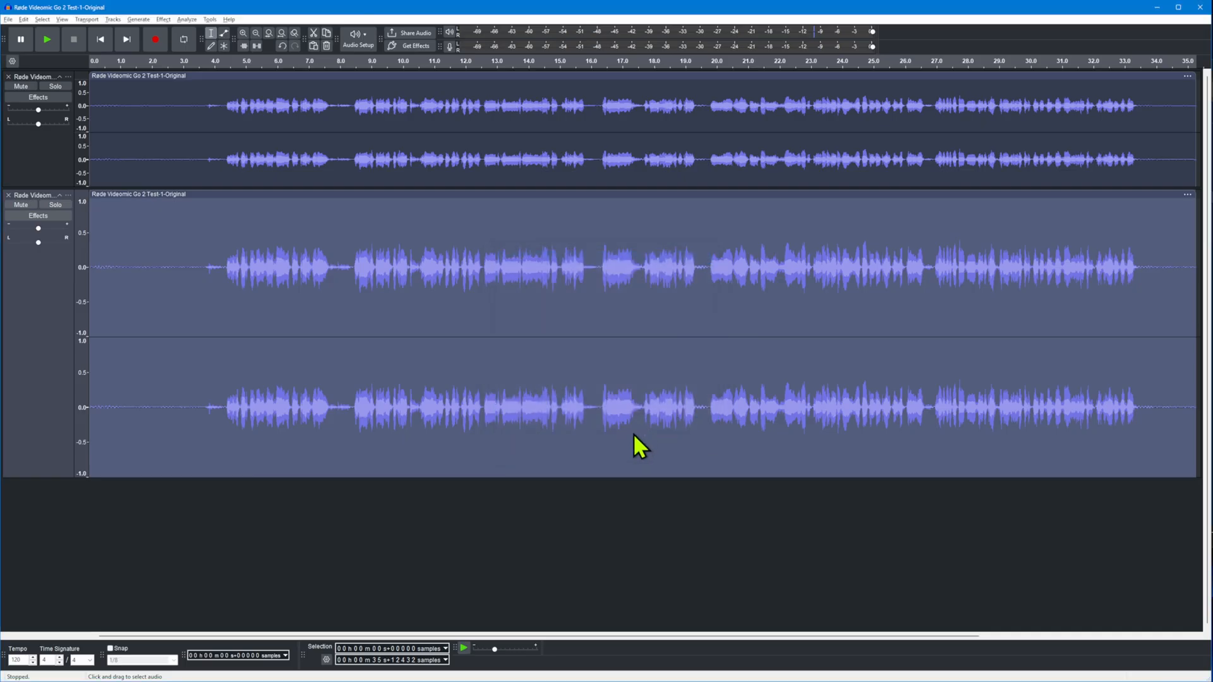
# Step: Clear the selection, listen to the project from the start after the noise reduction, and stop playback
pyautogui.click(184, 282)
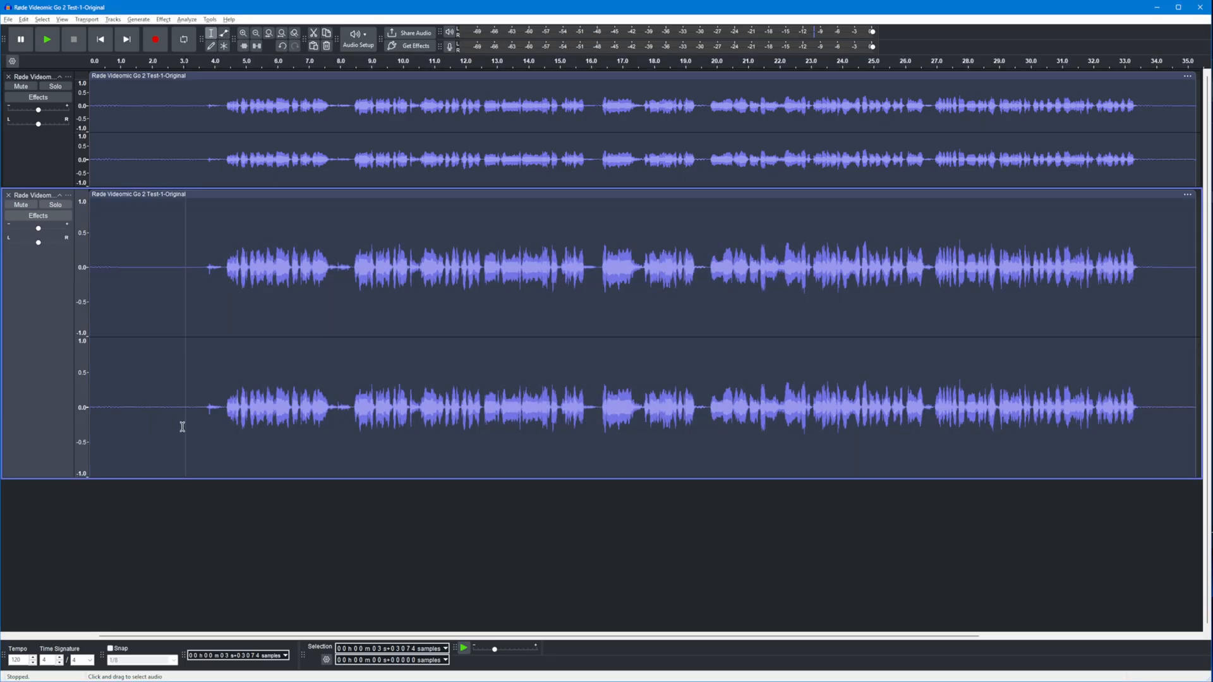
pyautogui.click(101, 41)
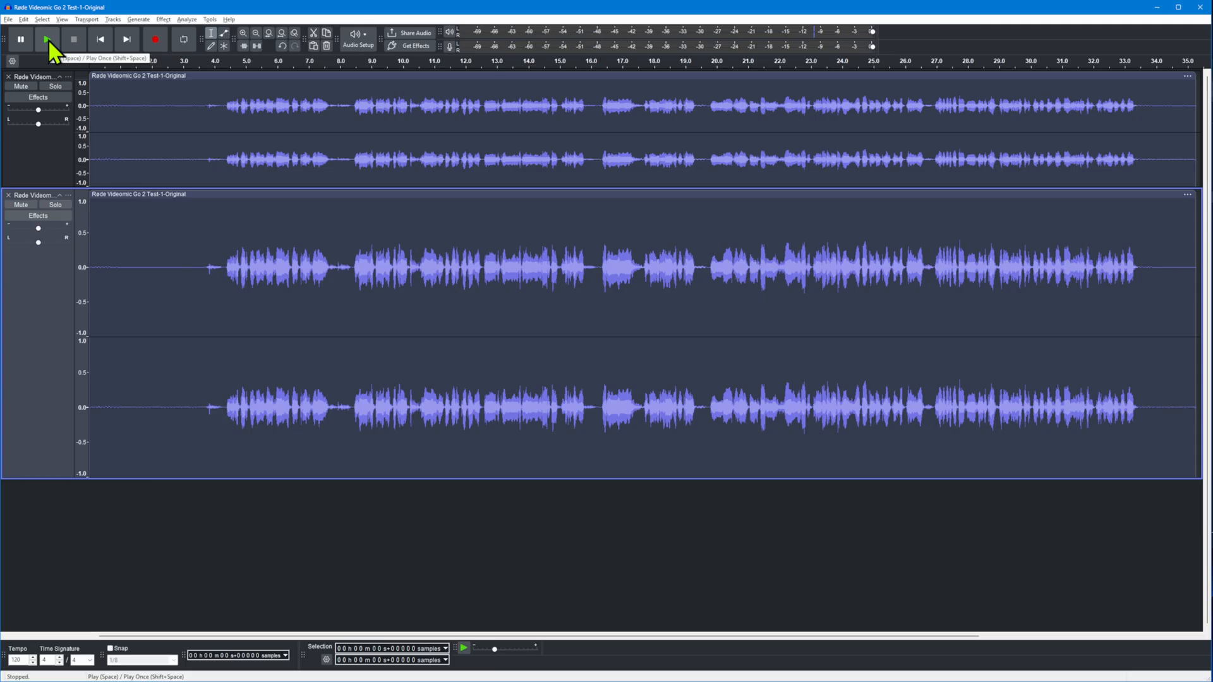
pyautogui.click(48, 39)
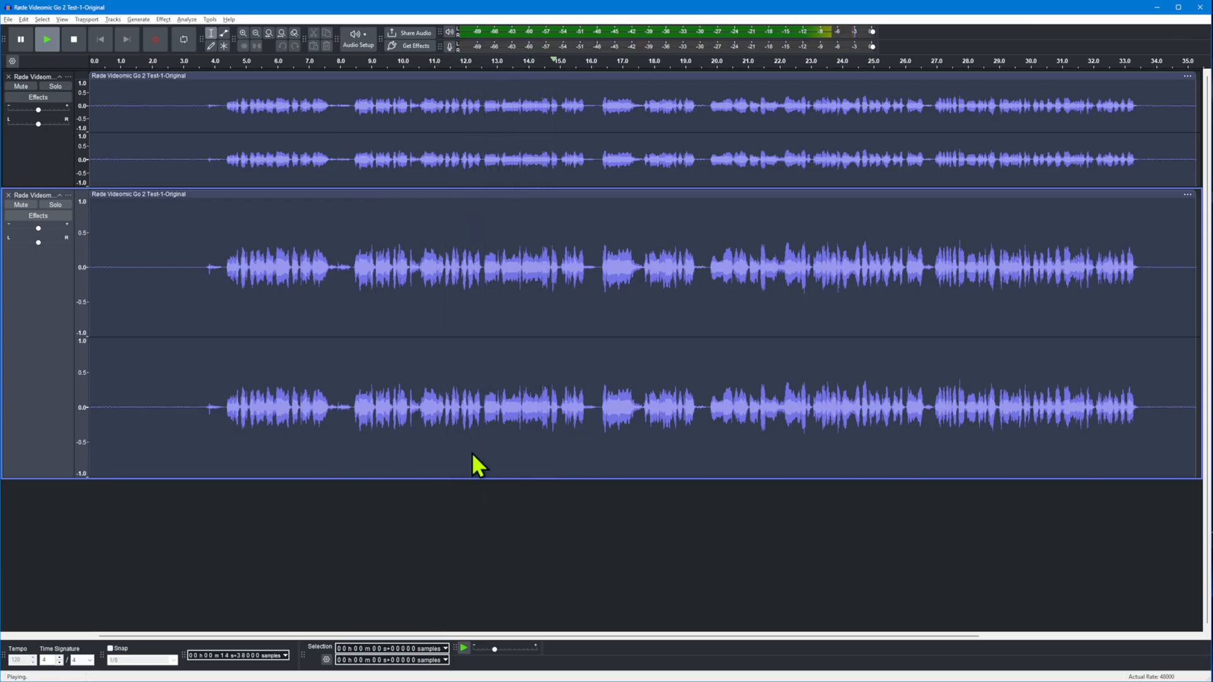
pyautogui.click(73, 38)
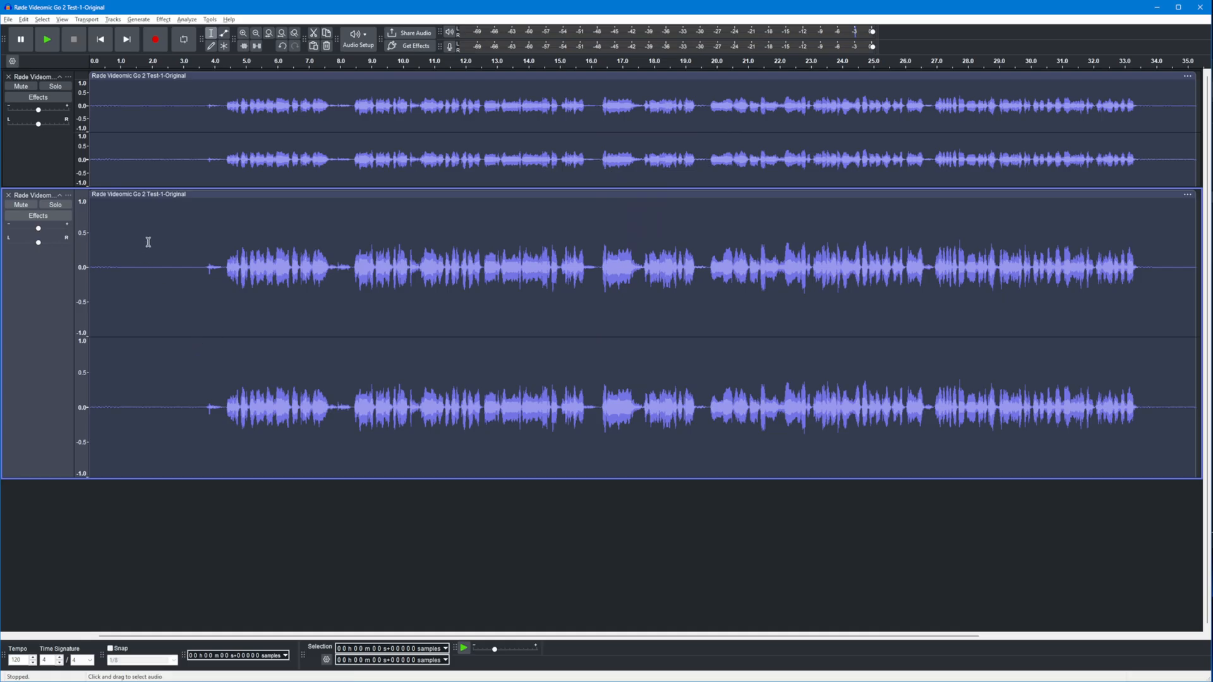
# Step: Run ACX Check on the entire upper track, the copy without noise reduction, and close the report
pyautogui.doubleClick(177, 123)
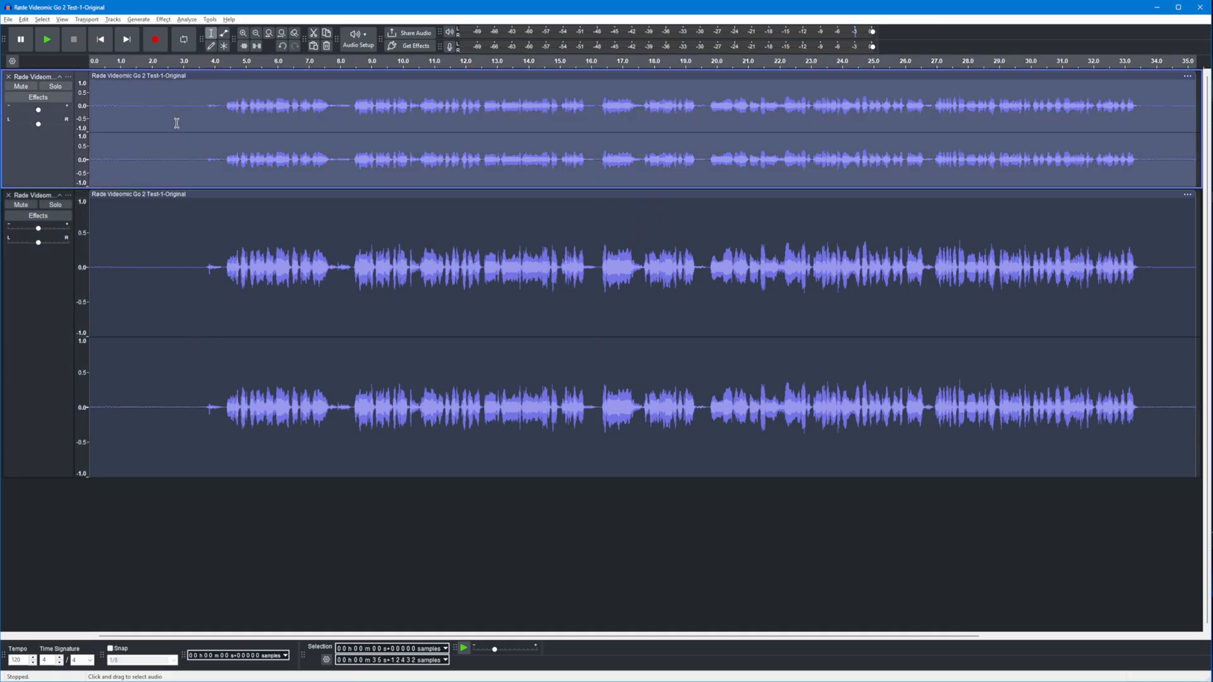
pyautogui.click(183, 19)
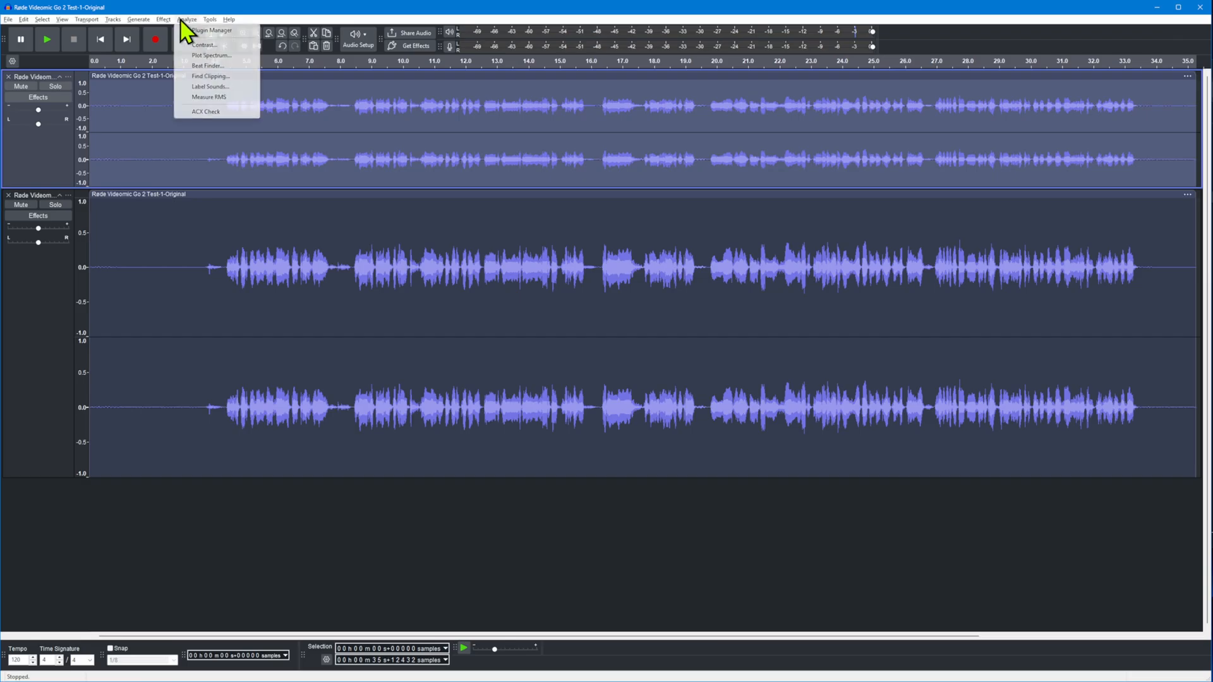
pyautogui.click(190, 110)
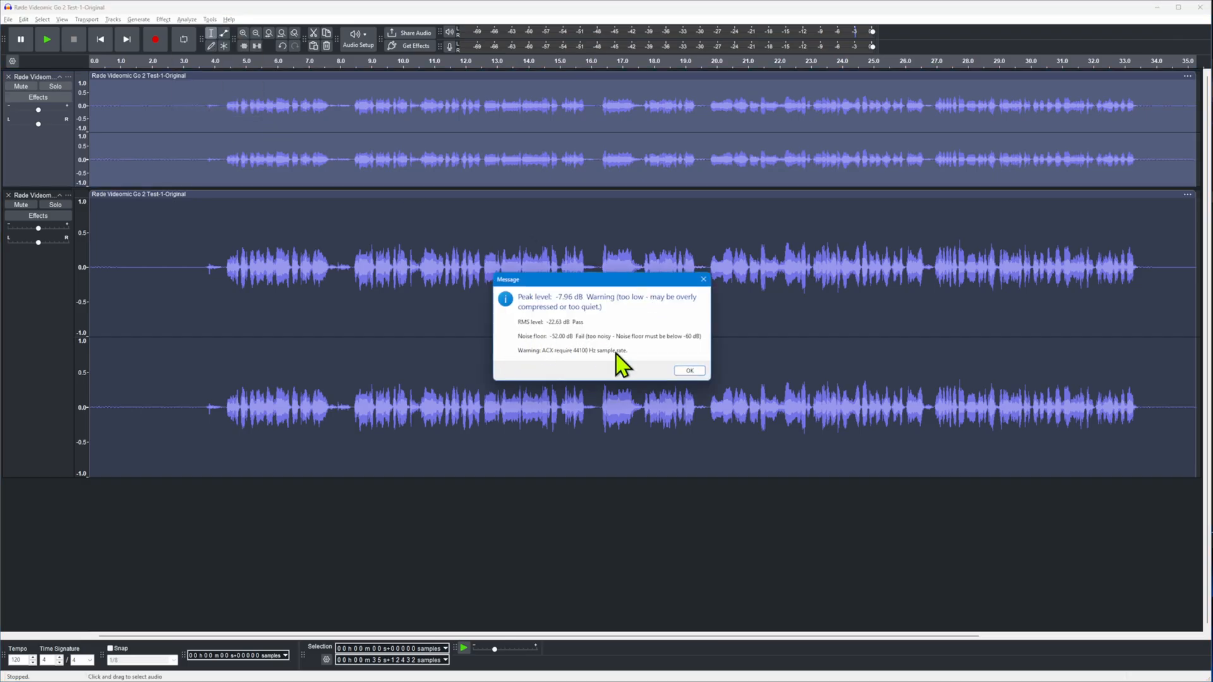
pyautogui.click(689, 371)
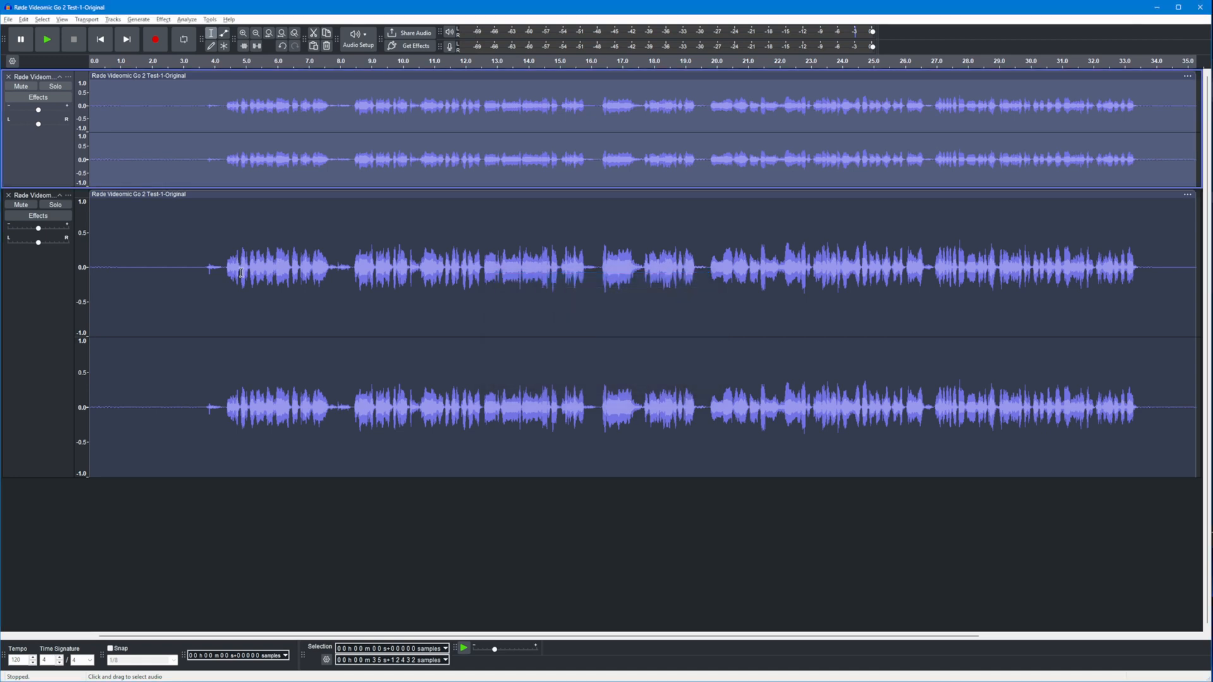
# Step: Run ACX Check on the entire lower, noise-reduced track
pyautogui.moveTo(174, 299); pyautogui.dragTo(135, 304)
pyautogui.doubleClick(135, 305)
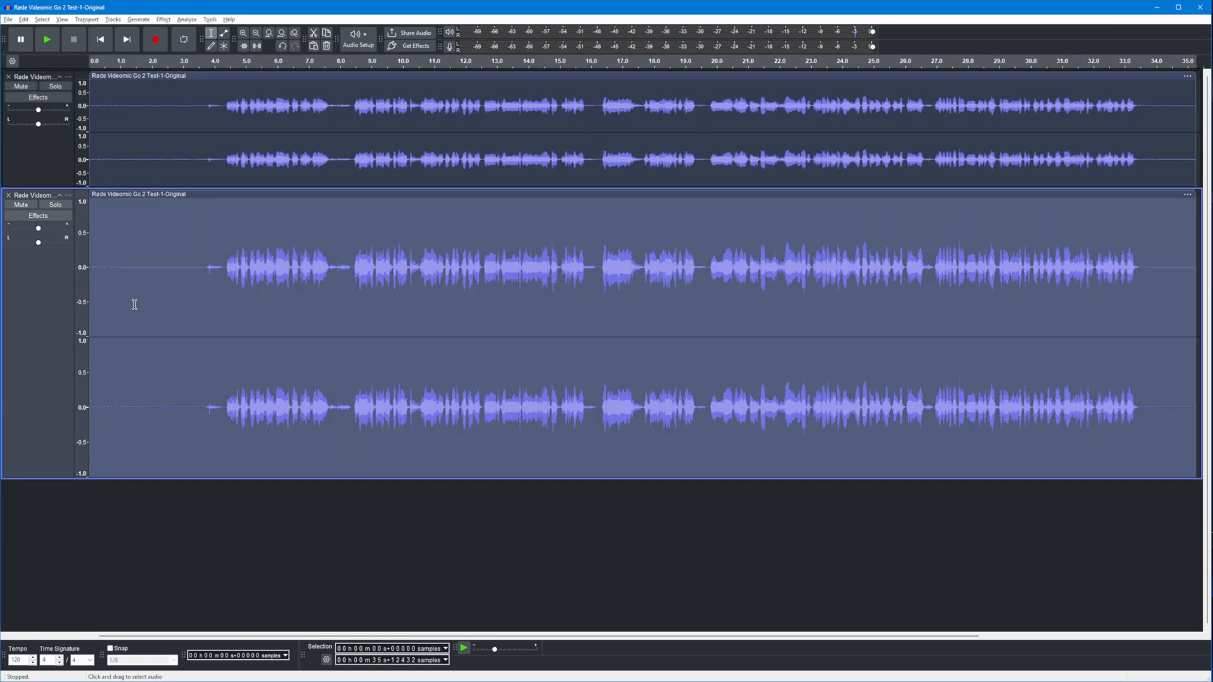
pyautogui.click(187, 19)
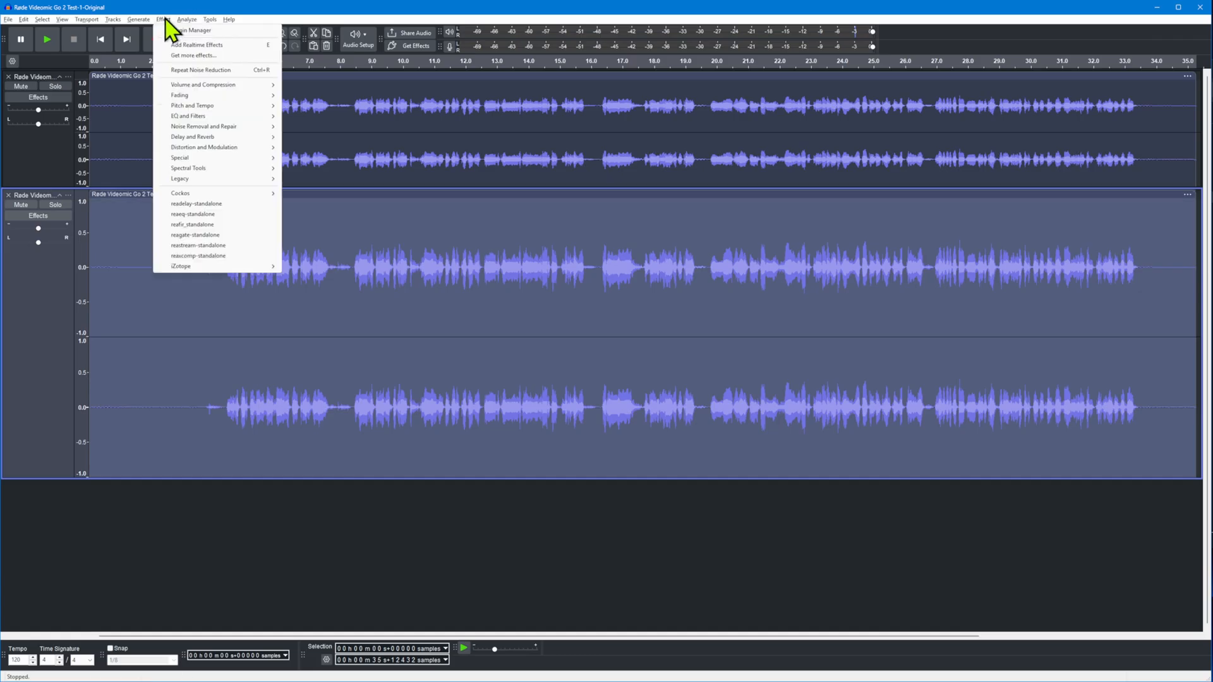
pyautogui.click(207, 111)
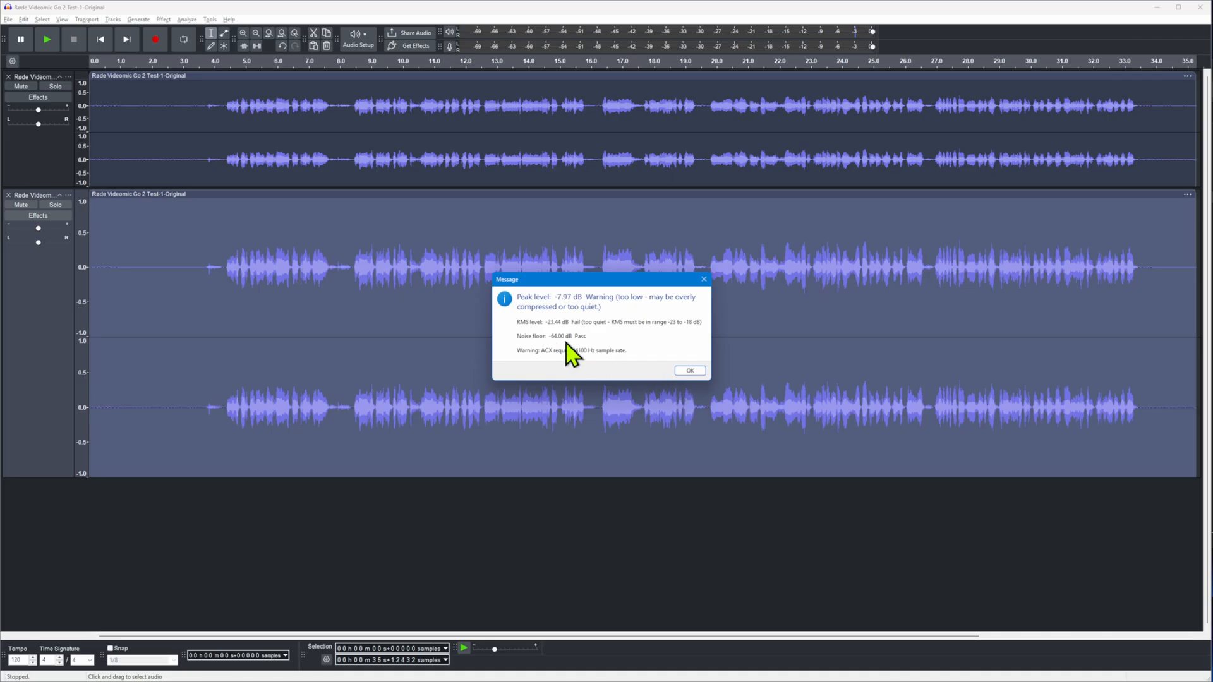
# Step: Close the ACX report and normalize the entire lower track to a -3.0 dB peak amplitude with DC offset removal enabled
pyautogui.click(688, 371)
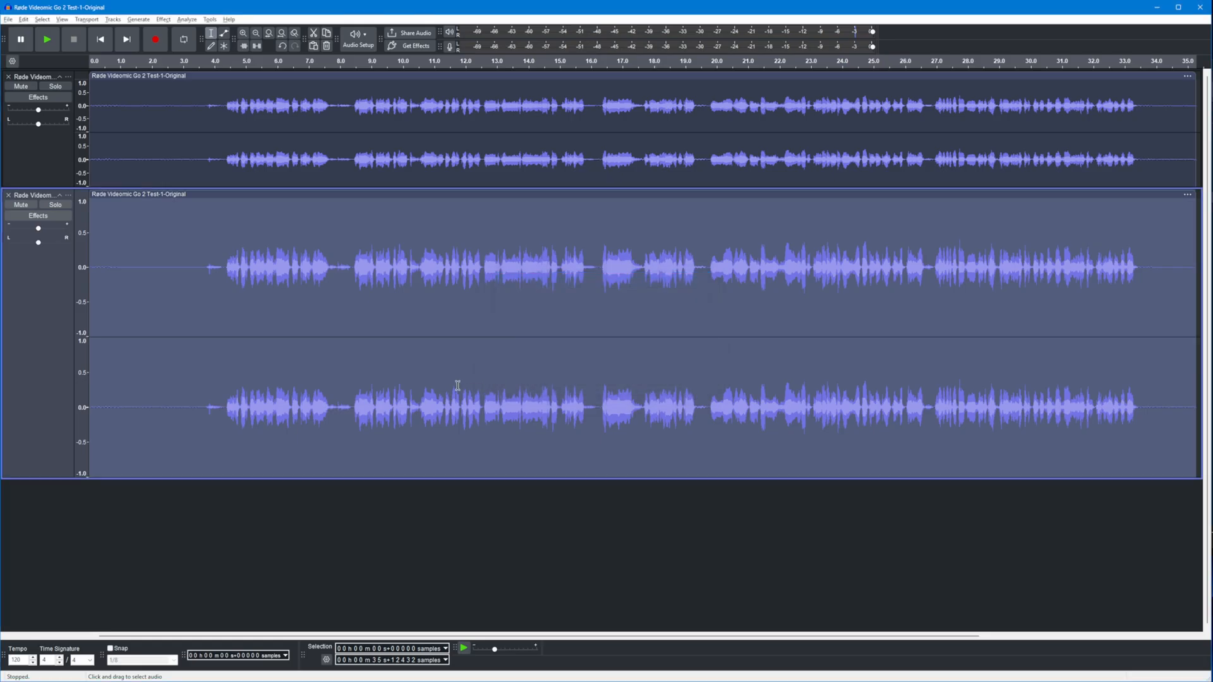
pyautogui.click(312, 525)
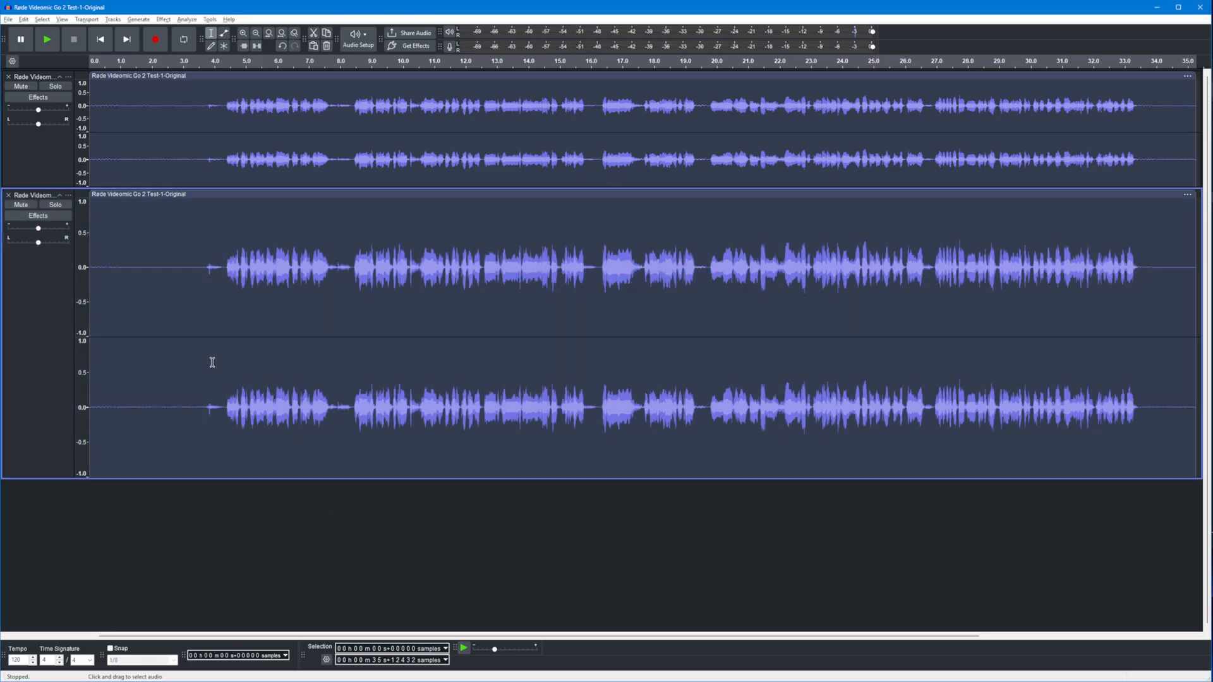
pyautogui.doubleClick(161, 366)
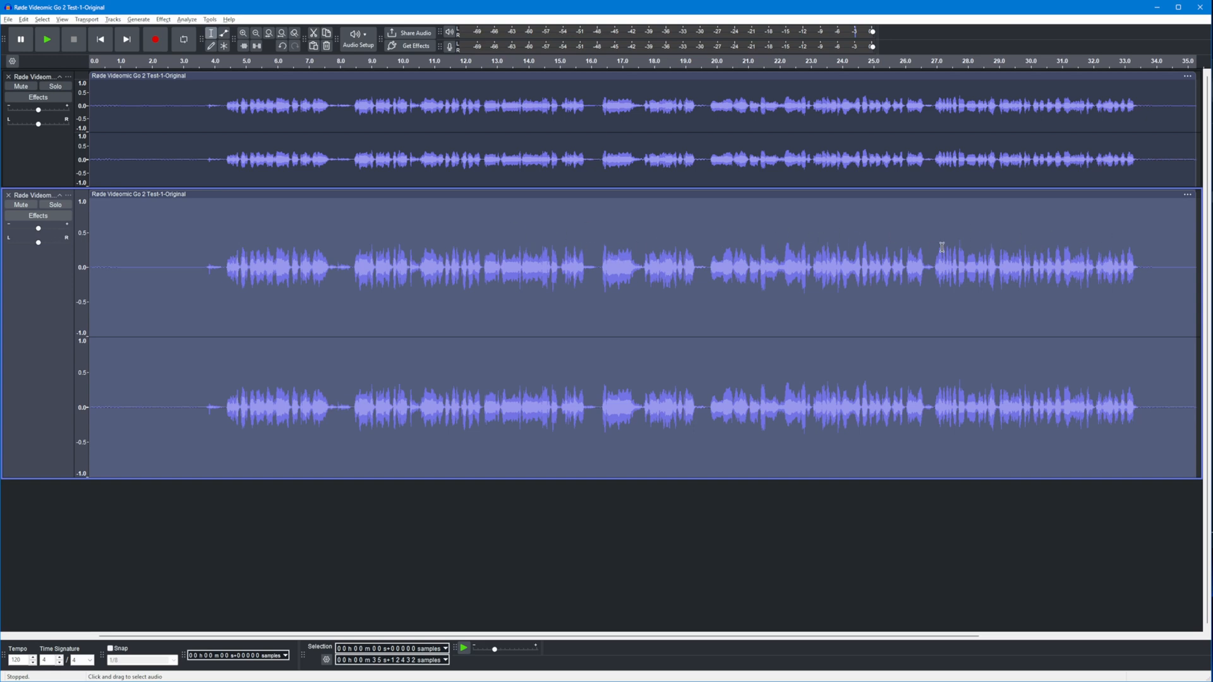
pyautogui.click(187, 19)
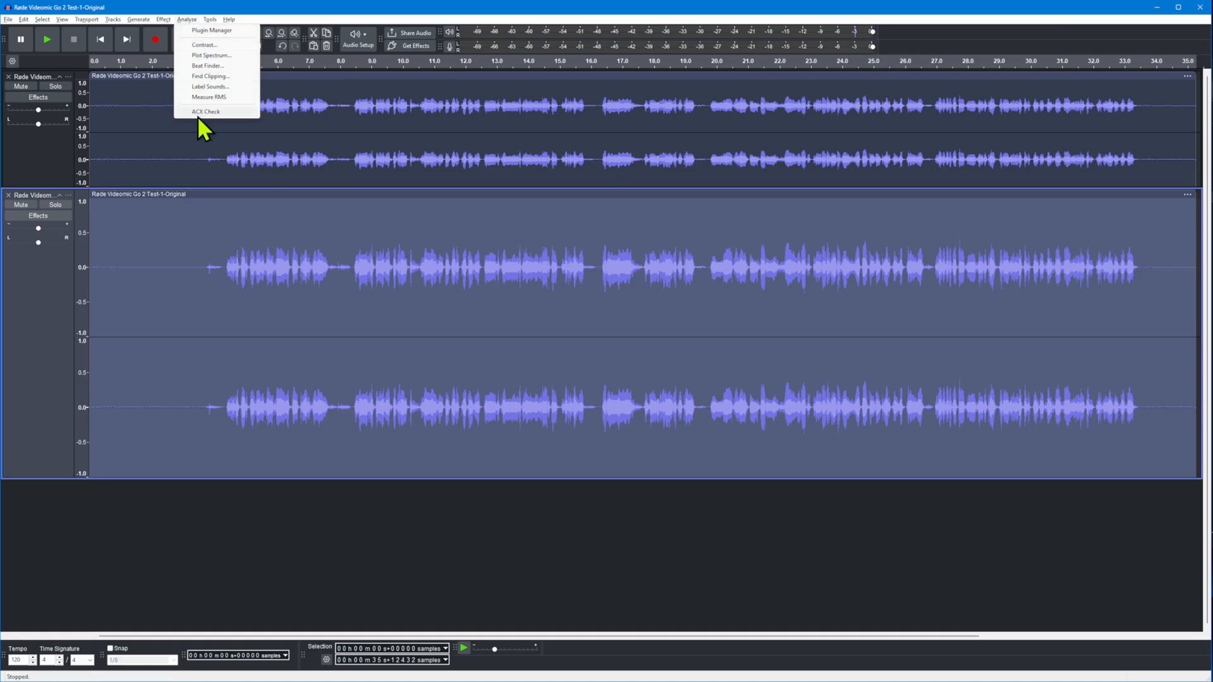
pyautogui.moveTo(163, 19)
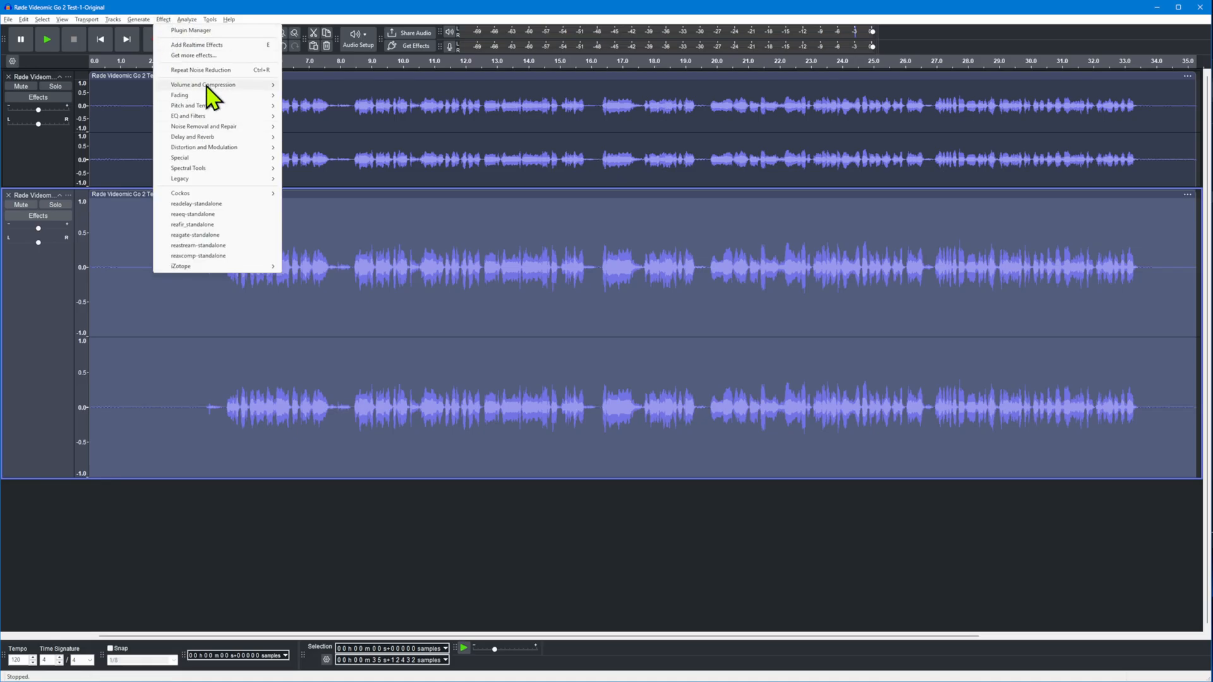
pyautogui.moveTo(204, 86)
pyautogui.moveTo(270, 87)
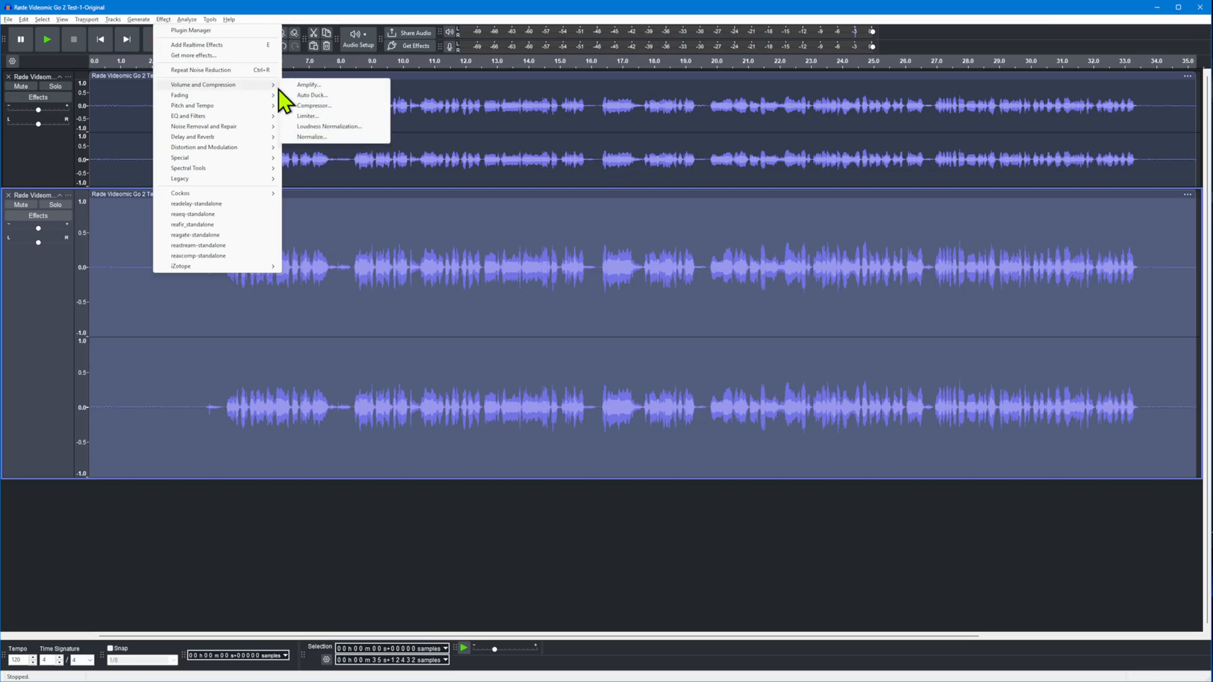
pyautogui.click(335, 138)
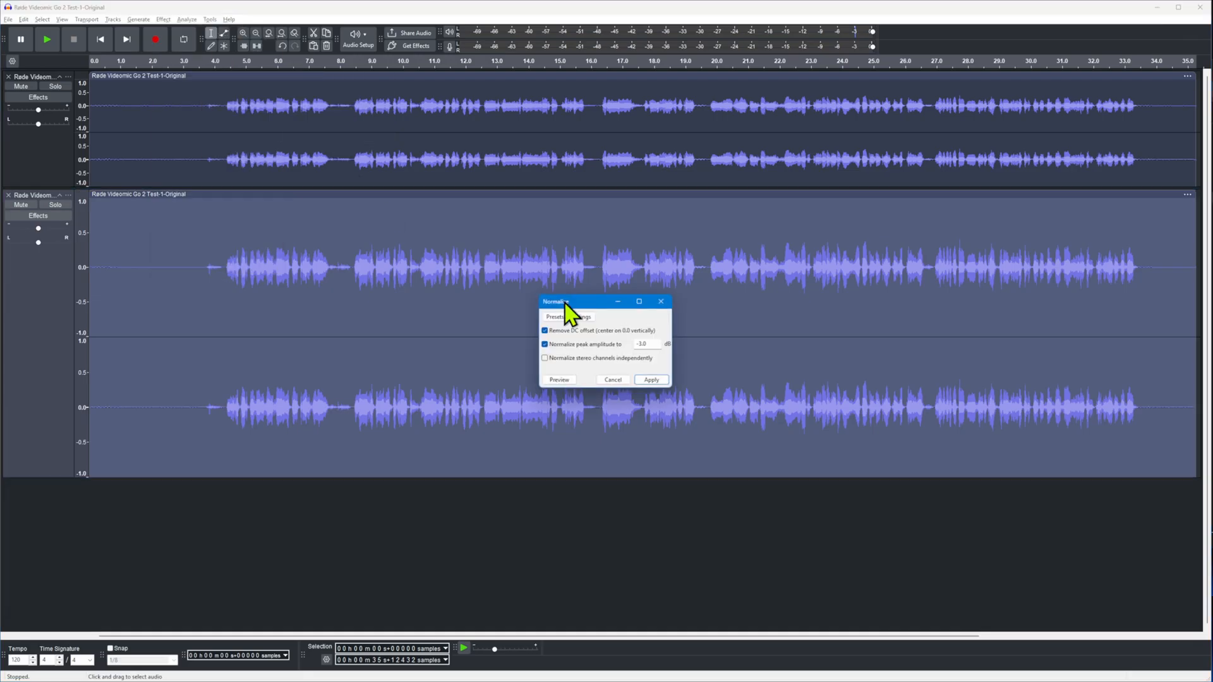
pyautogui.click(650, 382)
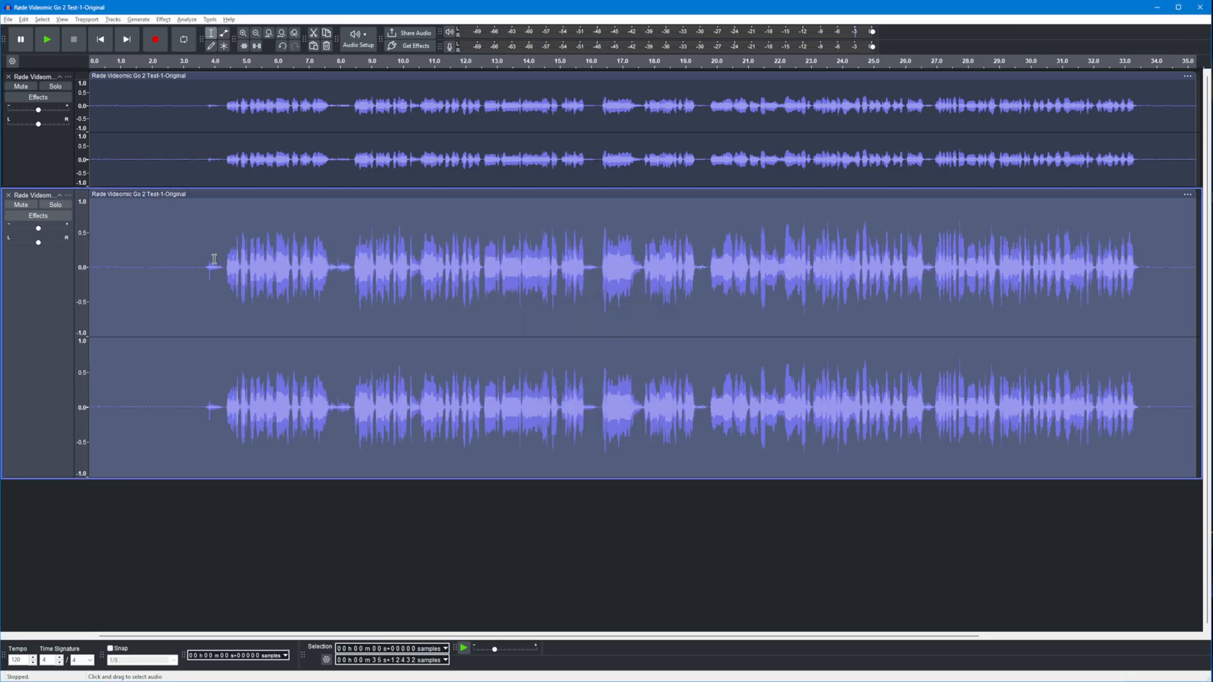
# Step: Clear the selection, mute the lower track, and listen to the upper track alone, including its opening room noise
pyautogui.click(164, 288)
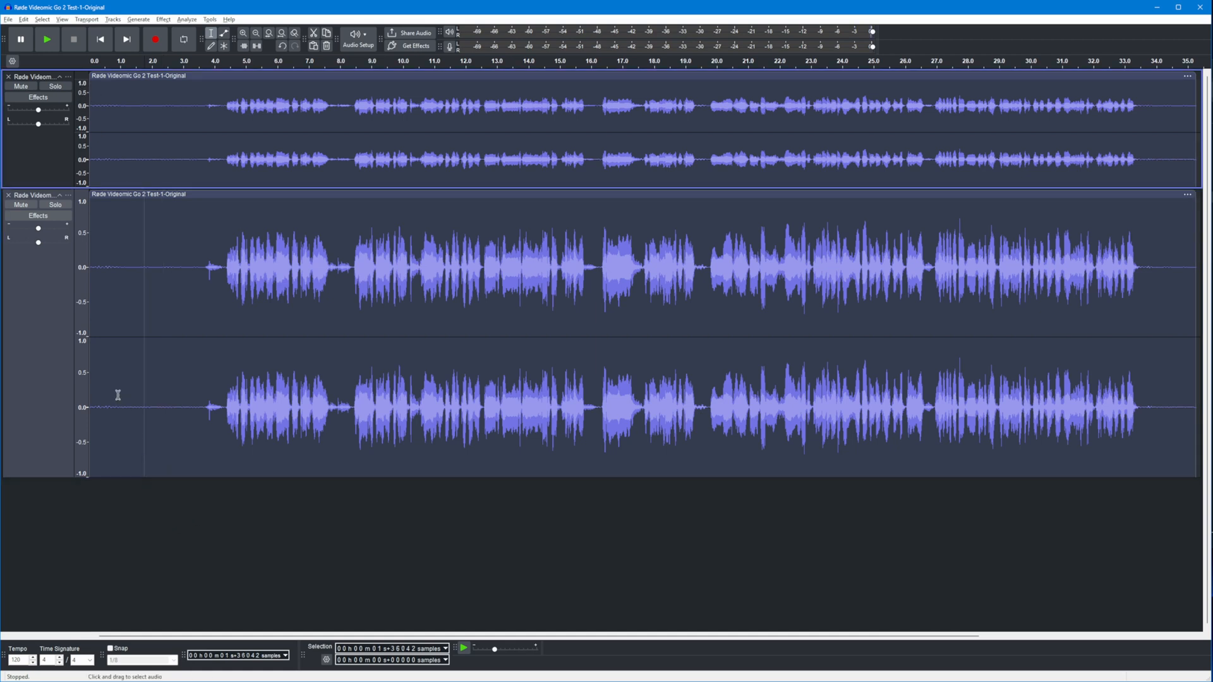
pyautogui.click(112, 125)
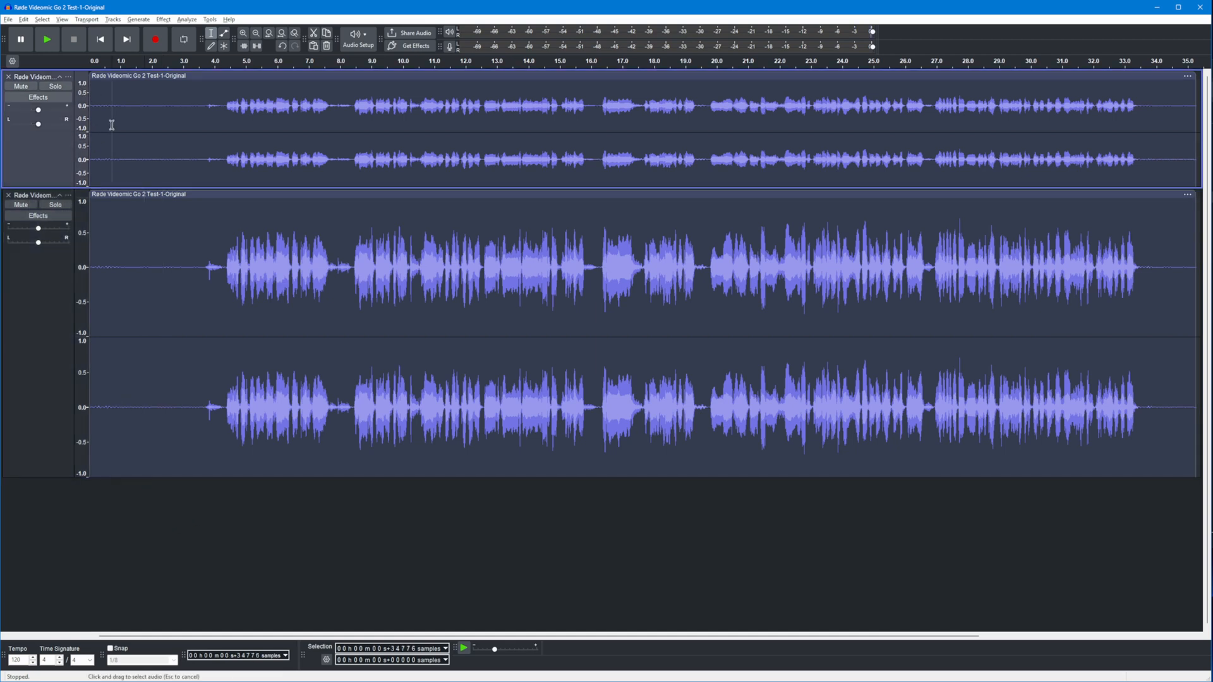
pyautogui.click(21, 206)
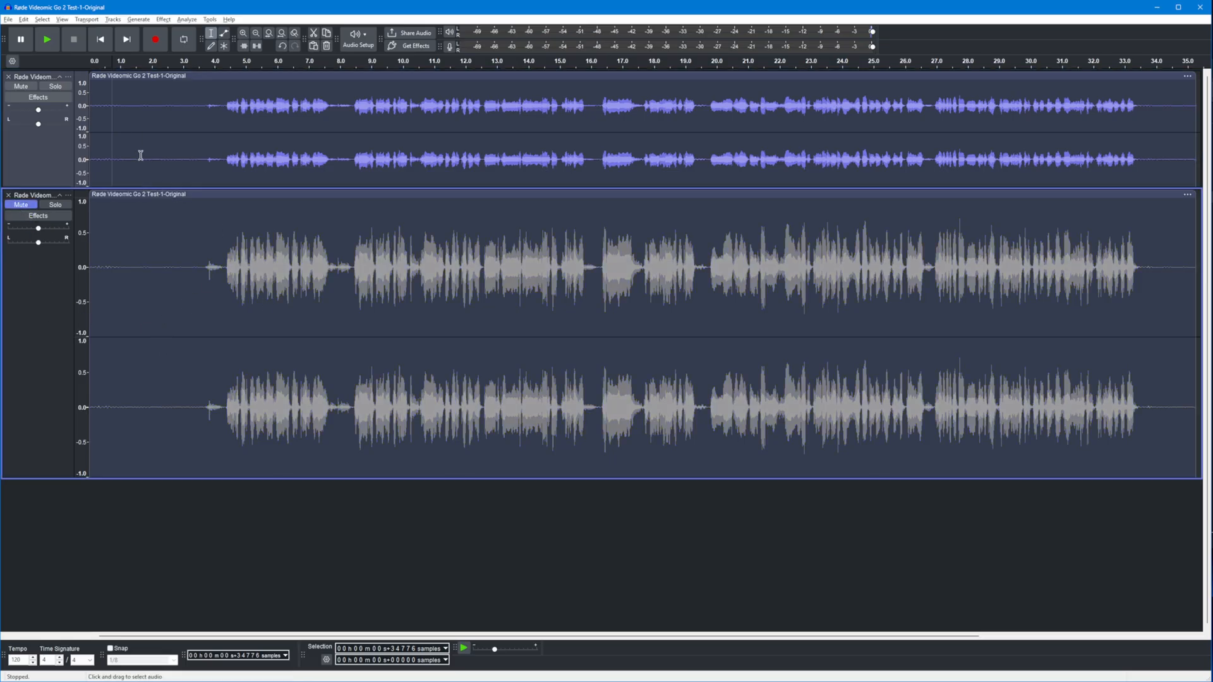
pyautogui.click(45, 37)
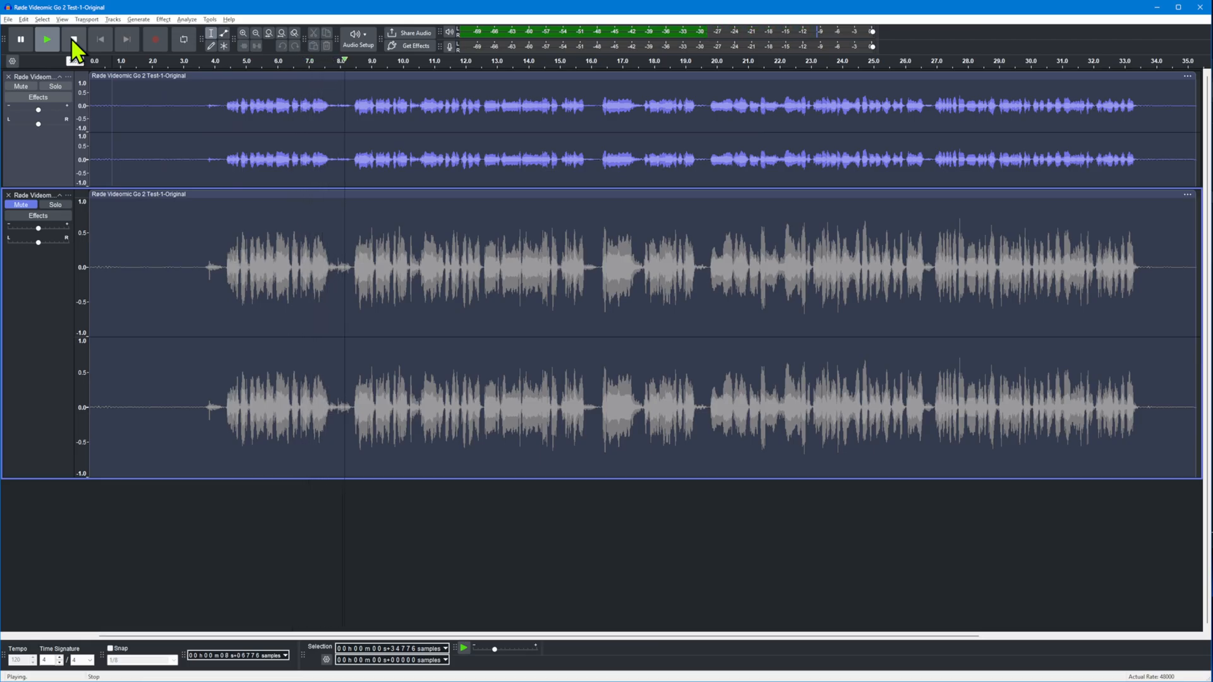
pyautogui.click(72, 39)
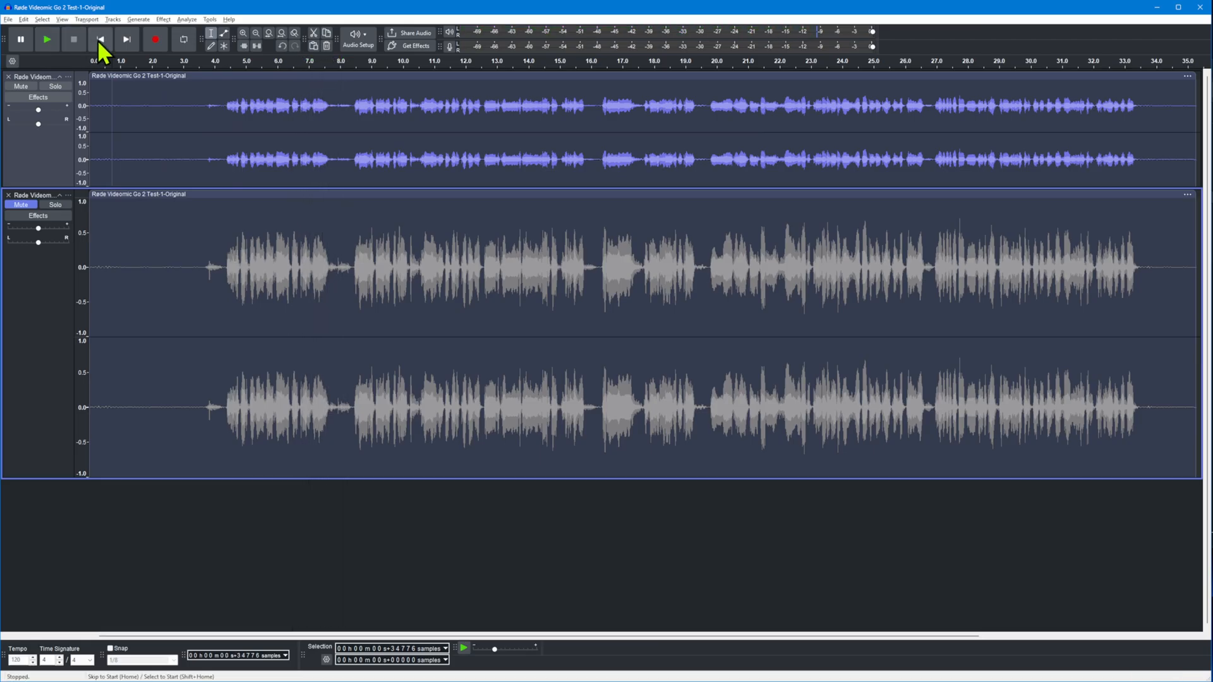
pyautogui.click(48, 40)
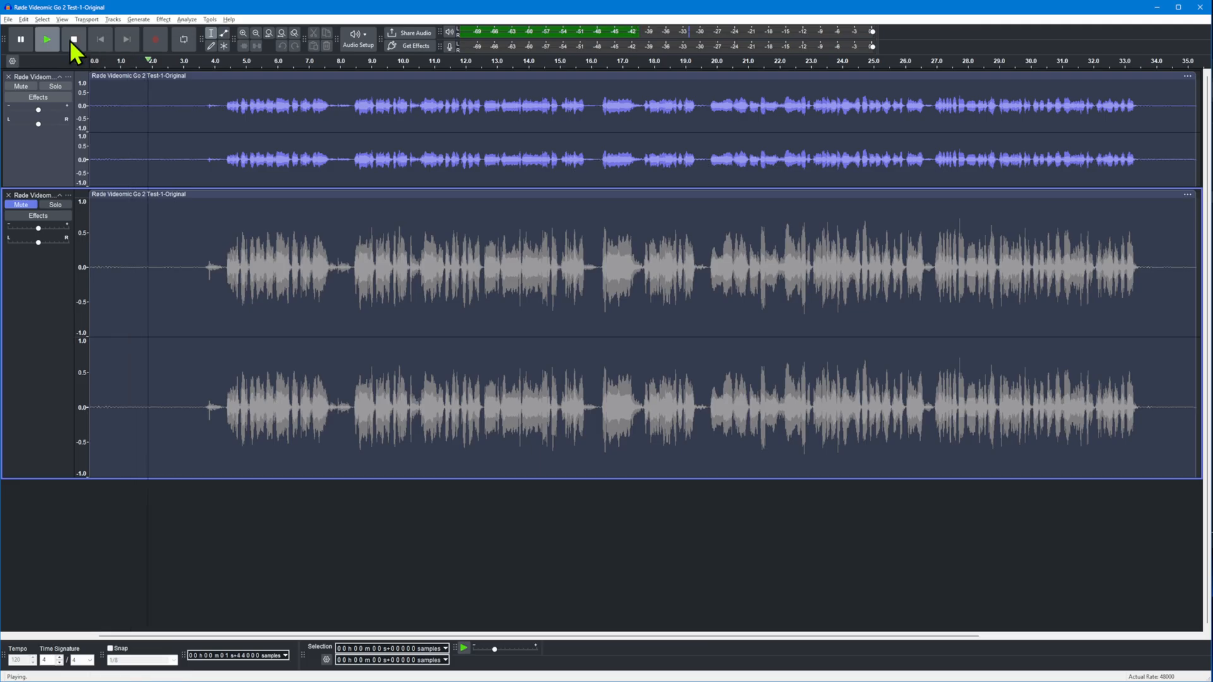
pyautogui.click(72, 41)
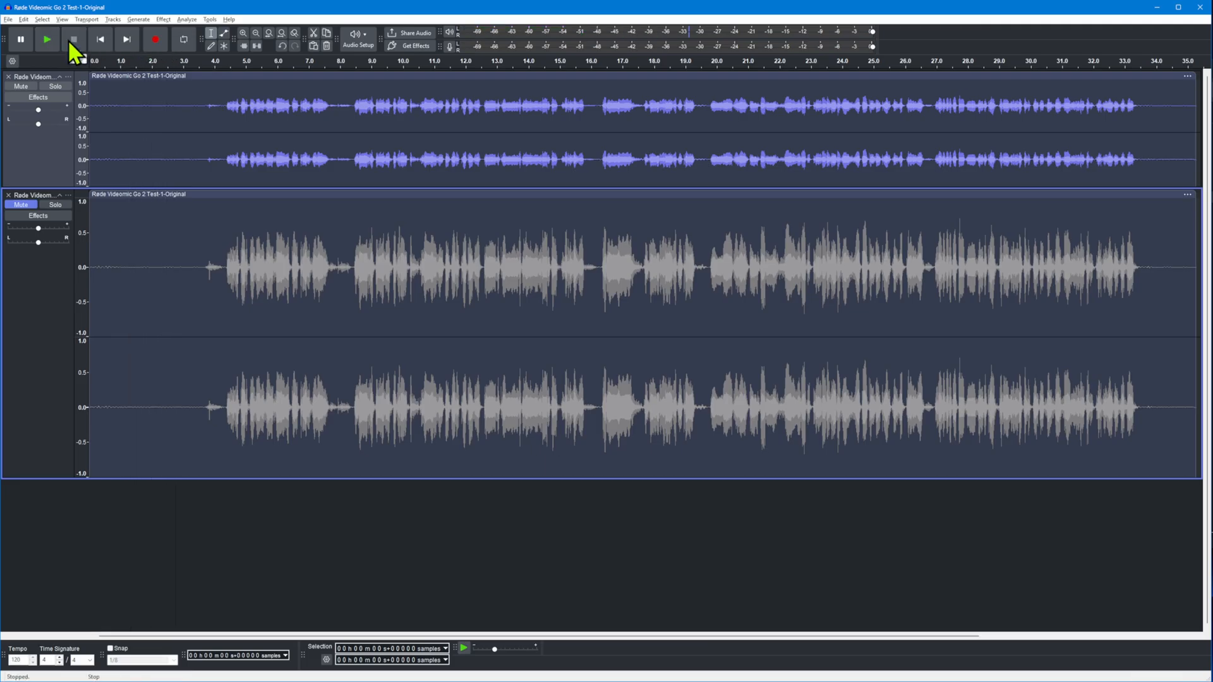
# Step: Mute the upper track, unmute the lower one, and listen to the normalized recording from the start before stopping playback
pyautogui.click(143, 243)
pyautogui.click(20, 86)
pyautogui.click(12, 205)
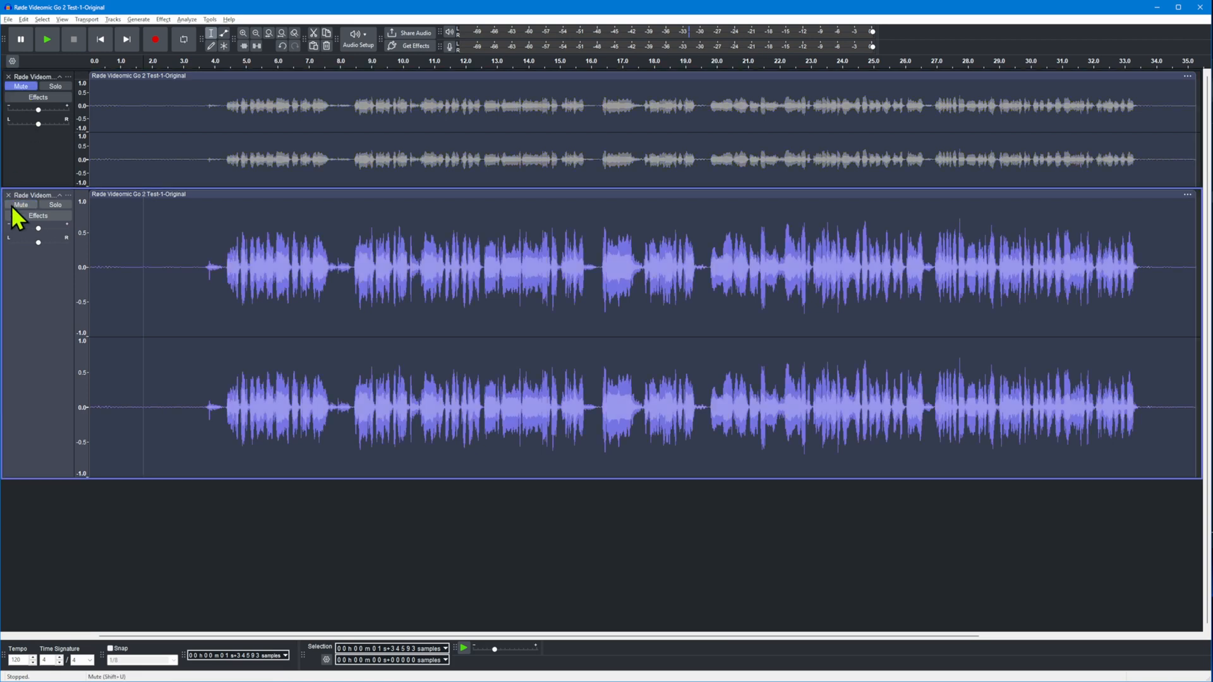
pyautogui.doubleClick(114, 242)
pyautogui.click(124, 240)
pyautogui.click(102, 40)
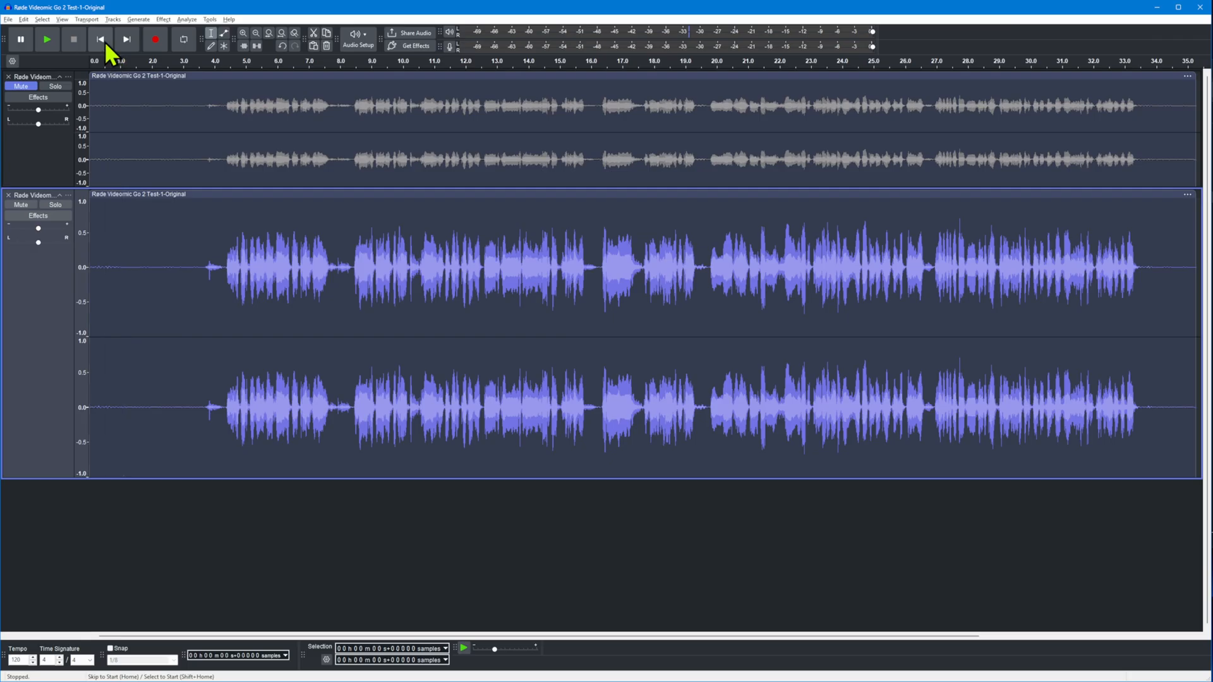
pyautogui.click(47, 39)
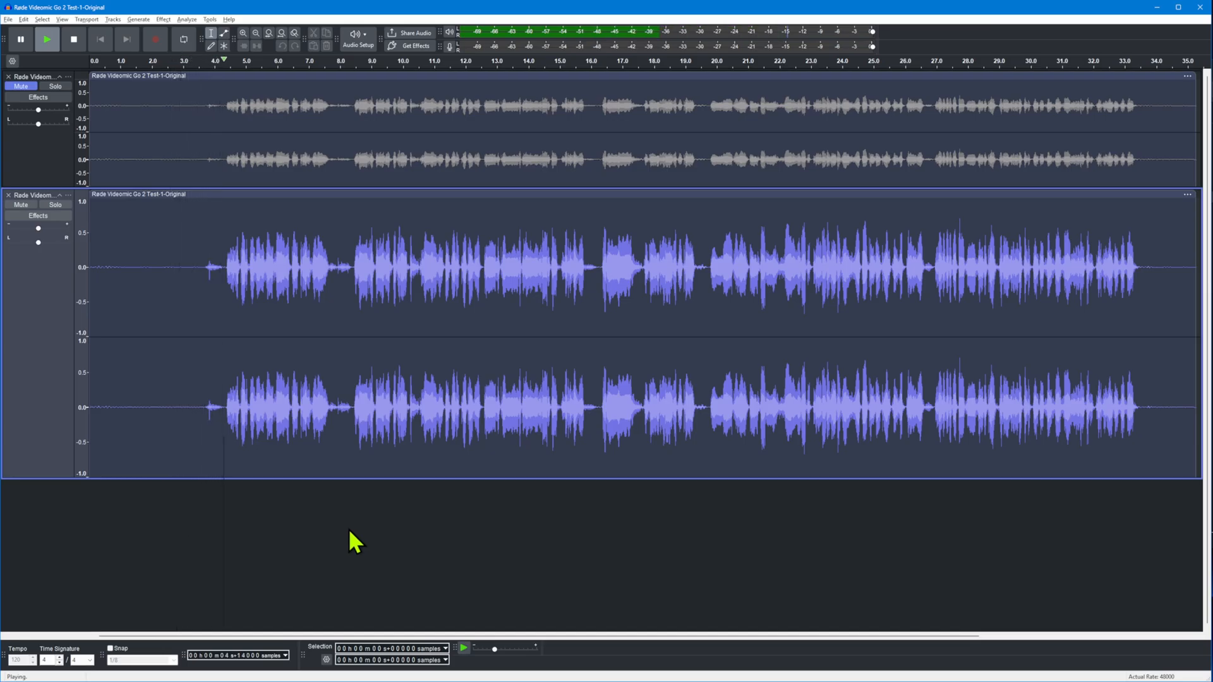
pyautogui.click(72, 39)
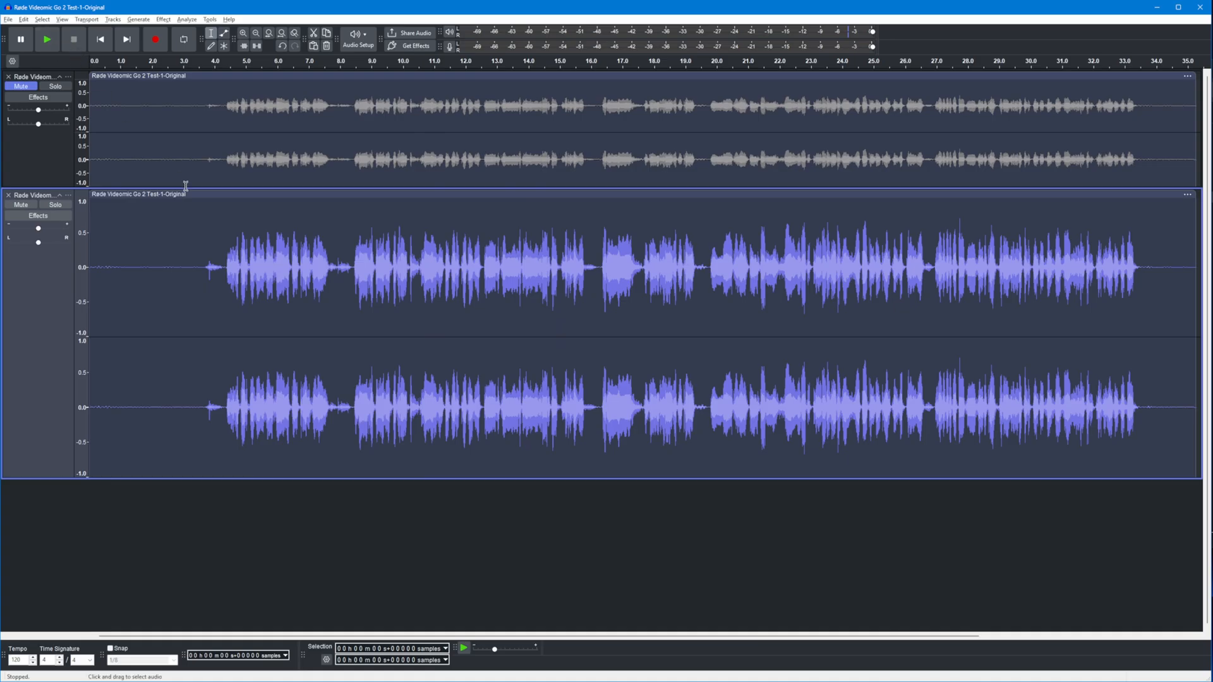
# Step: Run ACX Check on the entire upper track and close the report
pyautogui.click(147, 119)
pyautogui.doubleClick(145, 119)
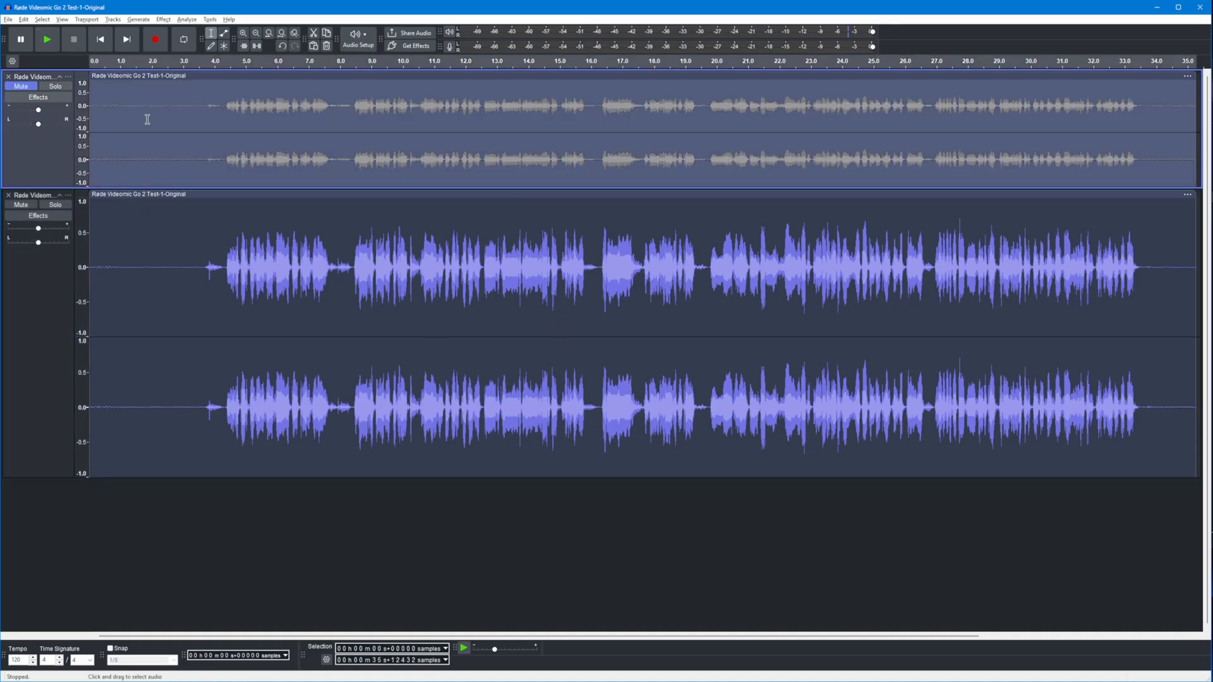
pyautogui.click(163, 20)
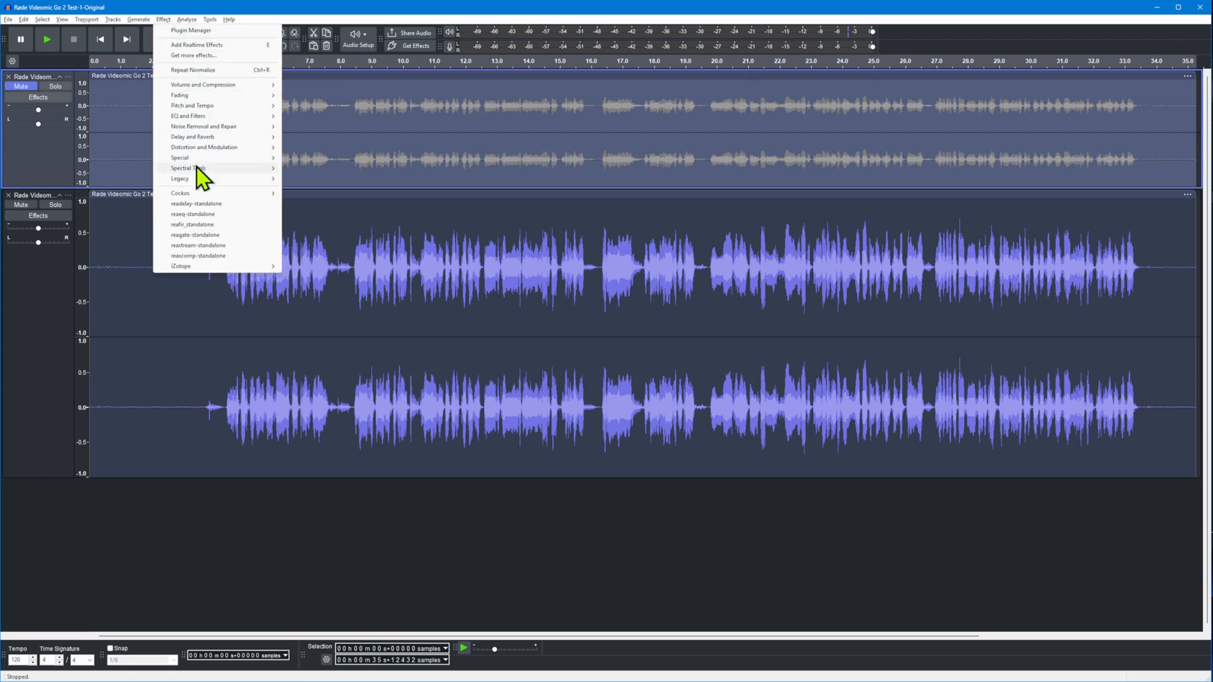
pyautogui.moveTo(186, 20)
pyautogui.click(211, 111)
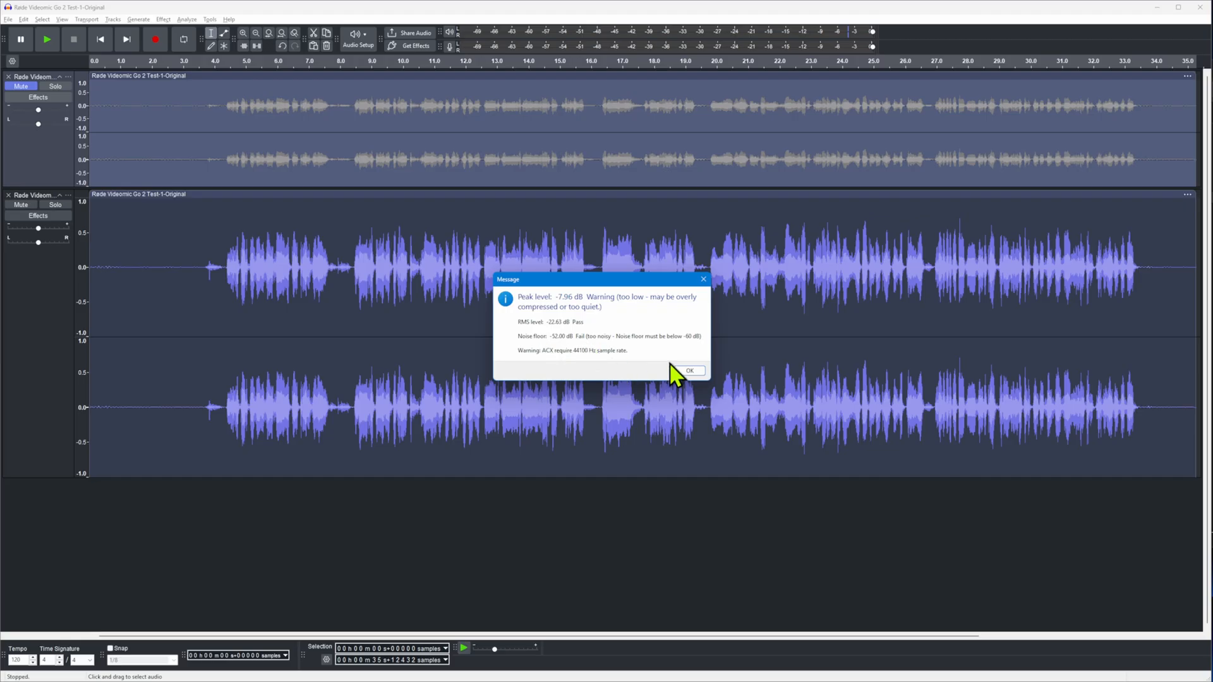
pyautogui.click(688, 372)
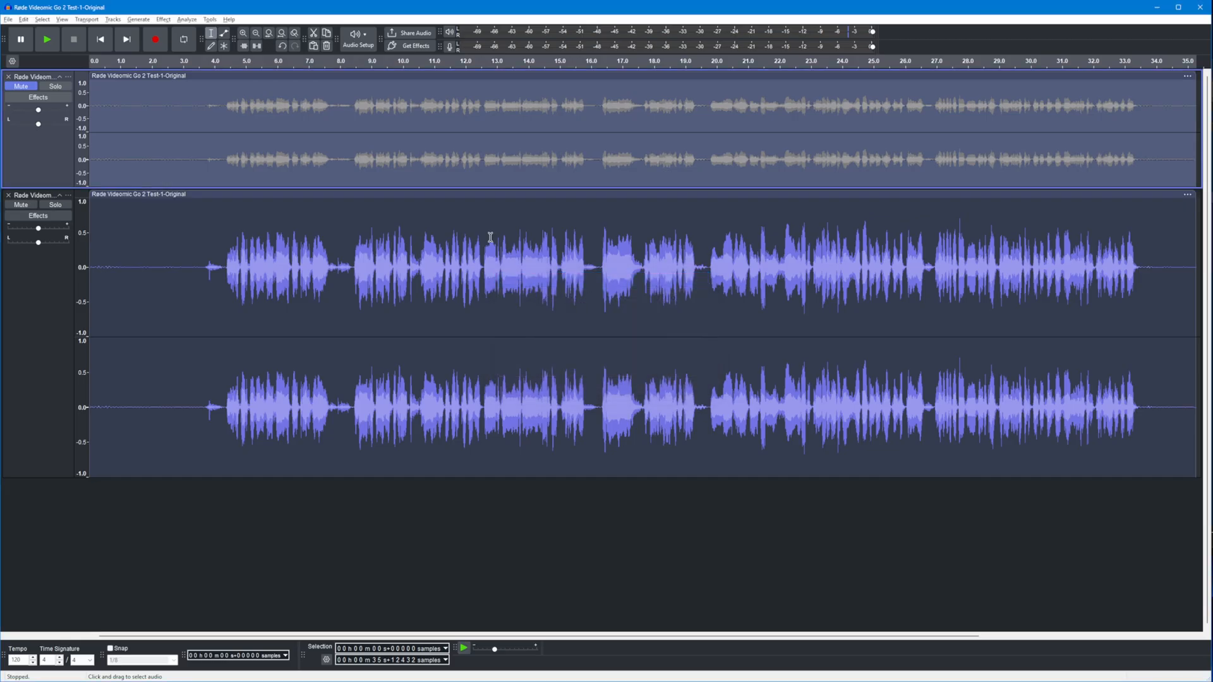
# Step: Run ACX Check on the entire normalized lower track, close the report, and clear the selection
pyautogui.click(149, 252)
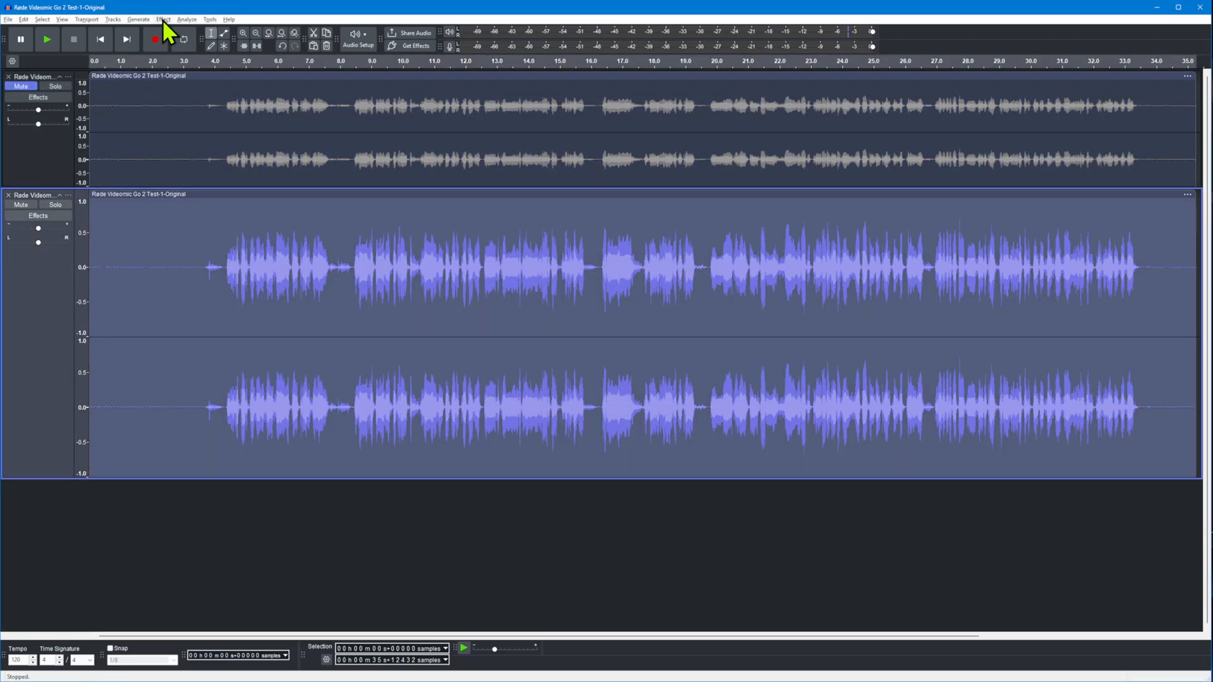
pyautogui.click(163, 19)
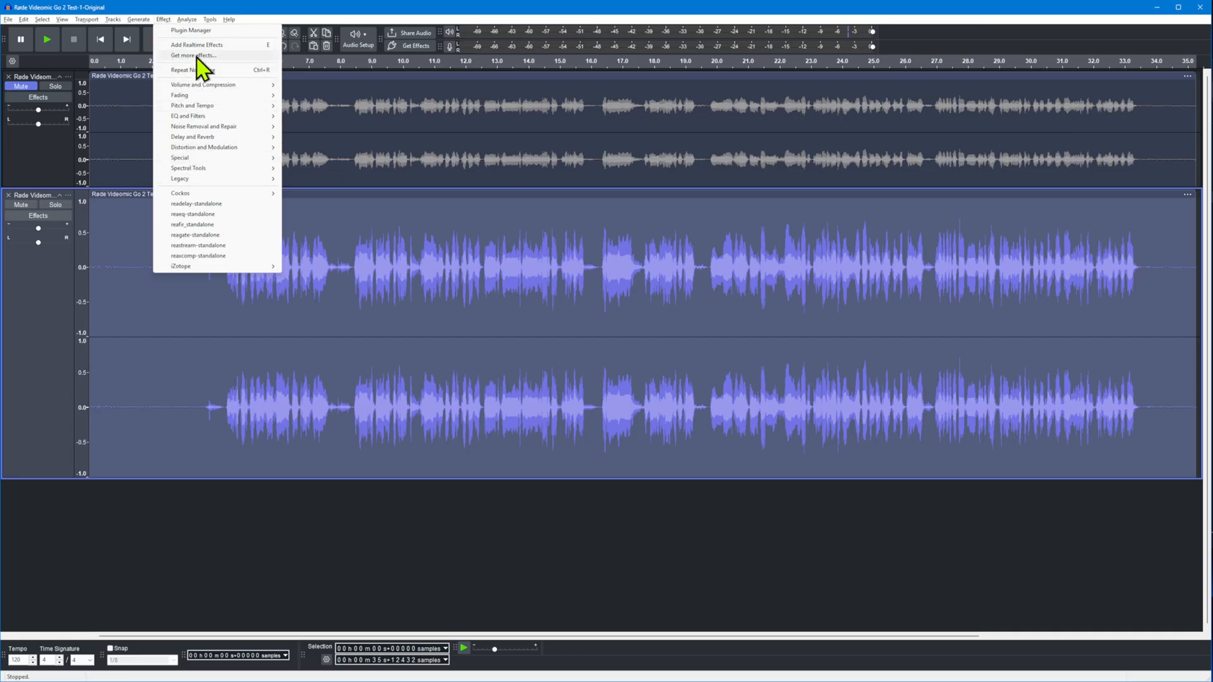
pyautogui.moveTo(186, 20)
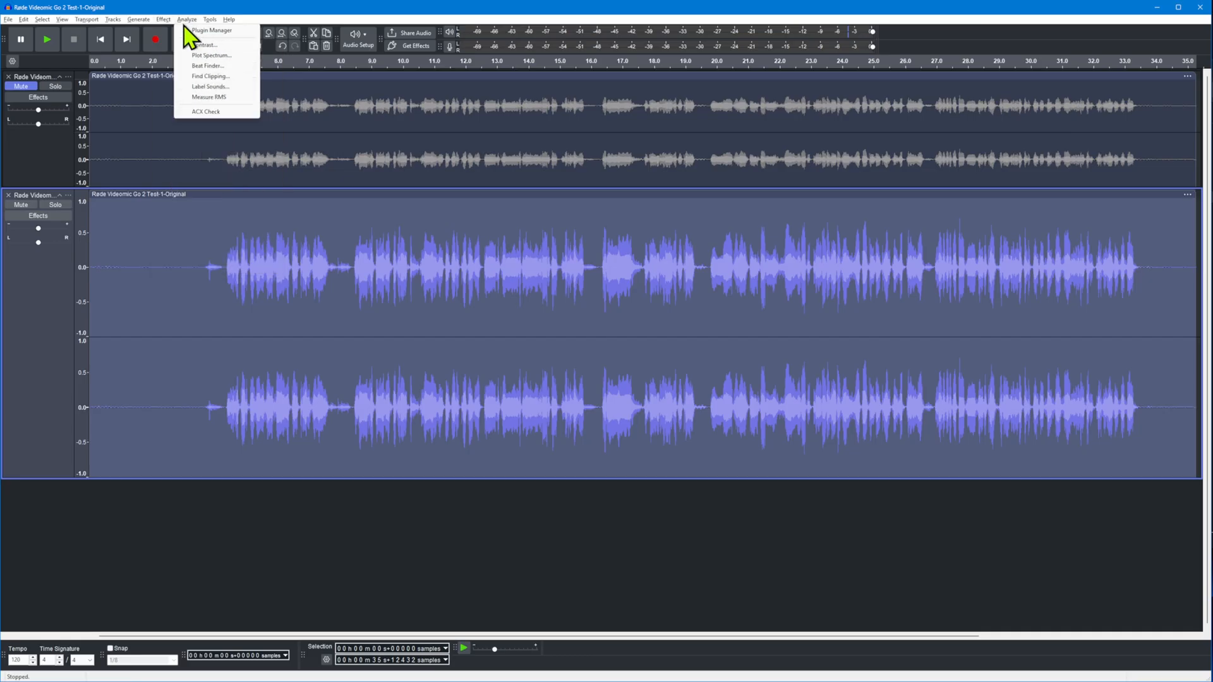
pyautogui.click(206, 111)
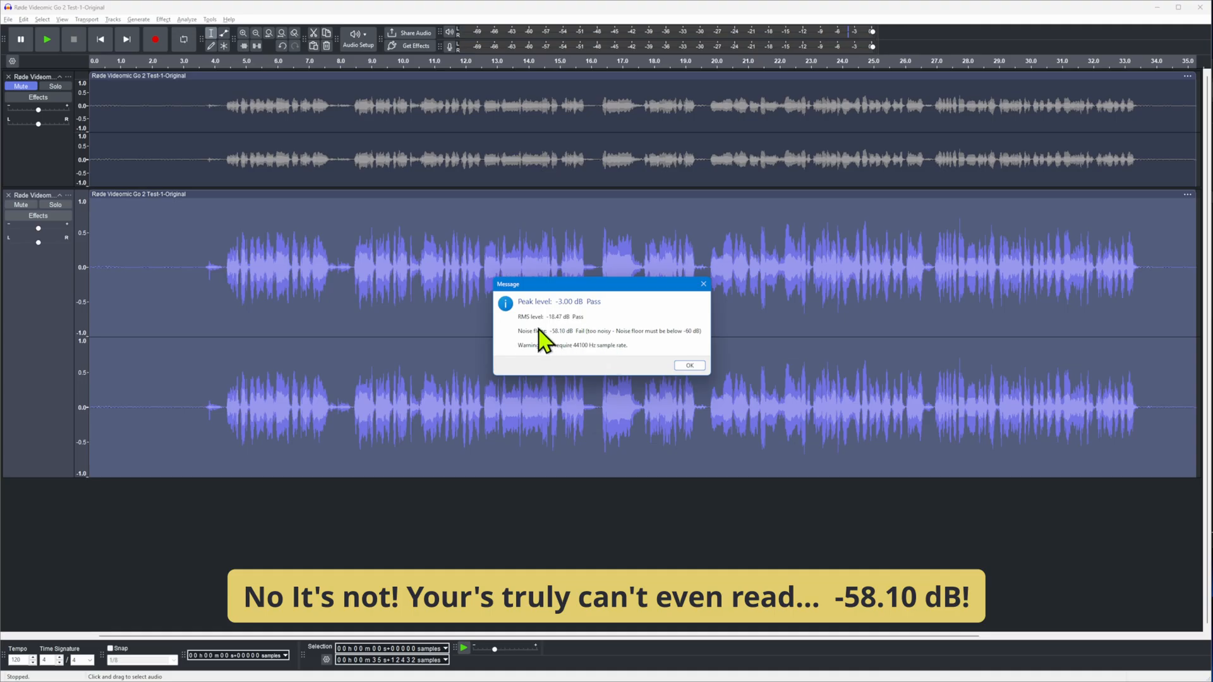
pyautogui.click(688, 365)
pyautogui.click(139, 289)
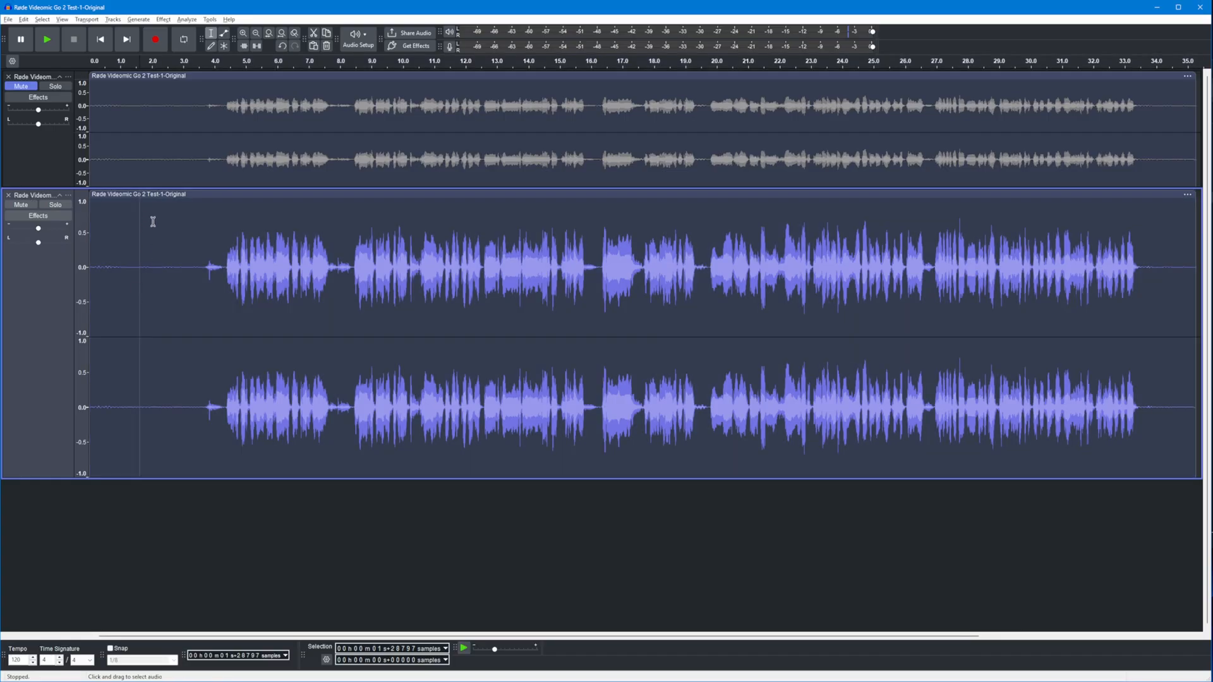
# Step: Capture a noise profile from the silent stretch of the lower track between about 1.1 and 2.8 seconds
pyautogui.moveTo(121, 240); pyautogui.dragTo(177, 250)
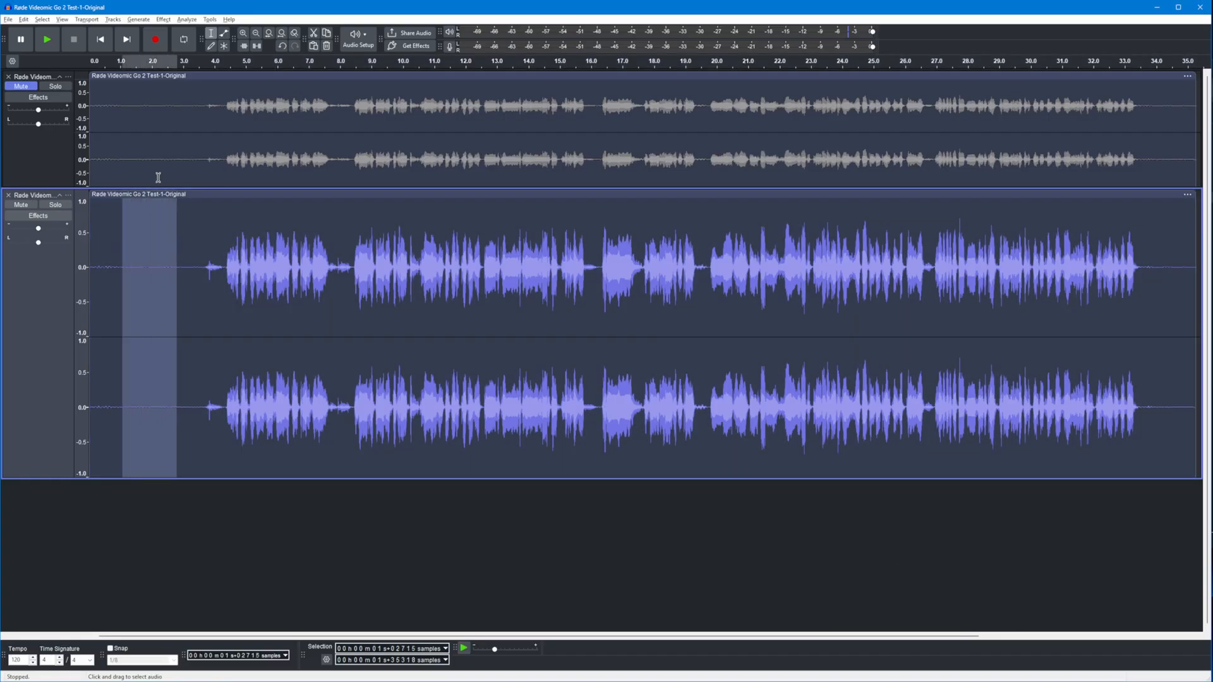
pyautogui.click(163, 18)
pyautogui.moveTo(222, 127)
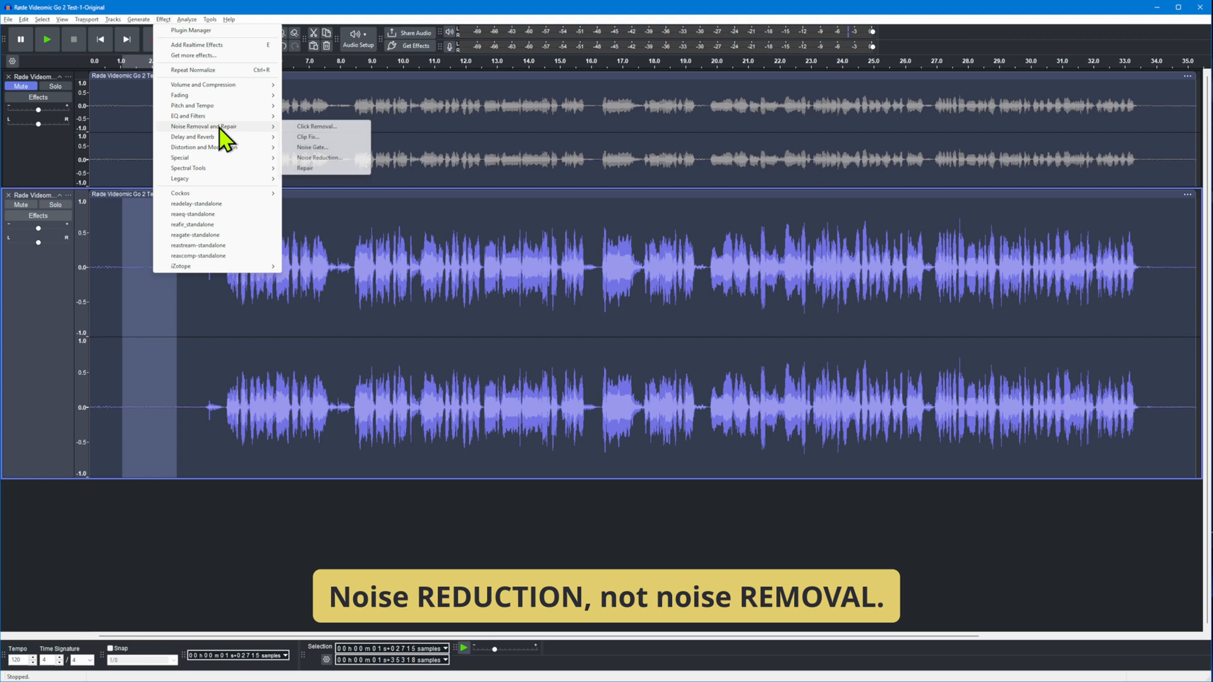
pyautogui.click(333, 158)
pyautogui.click(609, 304)
# Step: Apply a second Noise Reduction pass to the entire normalized lower track at 12 dB, sensitivity 6.00 and frequency smoothing 6
pyautogui.doubleClick(184, 228)
pyautogui.click(186, 19)
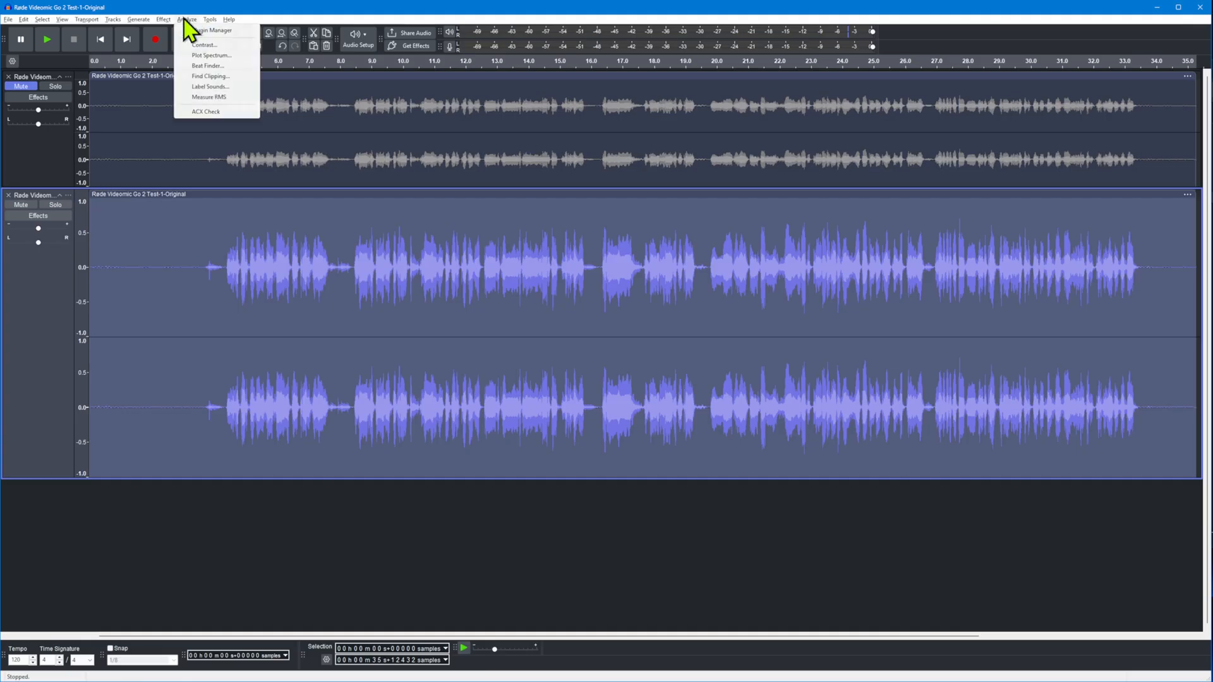
pyautogui.moveTo(162, 20)
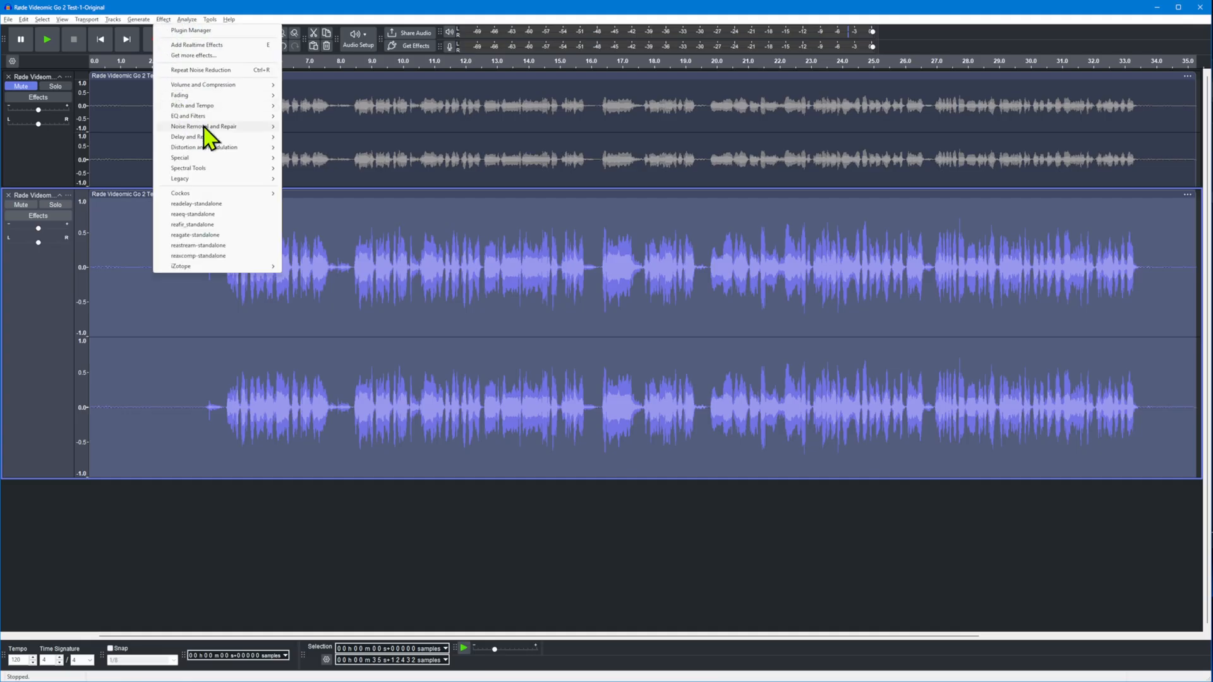
pyautogui.moveTo(202, 129)
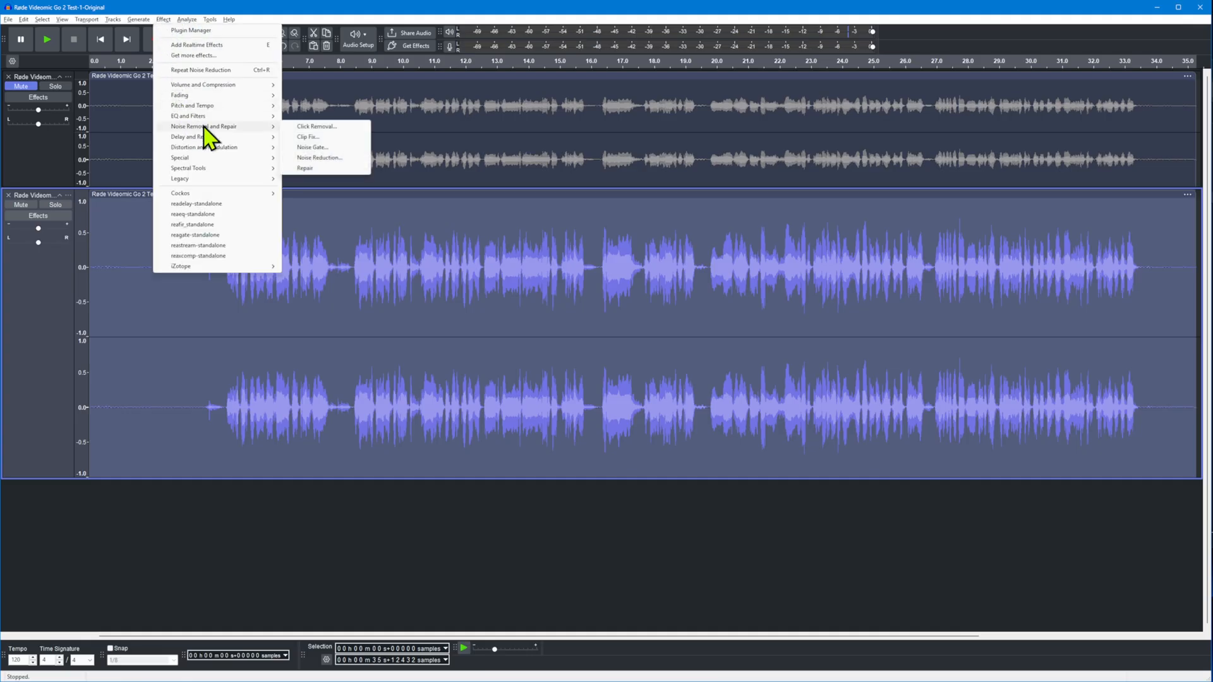
pyautogui.click(325, 158)
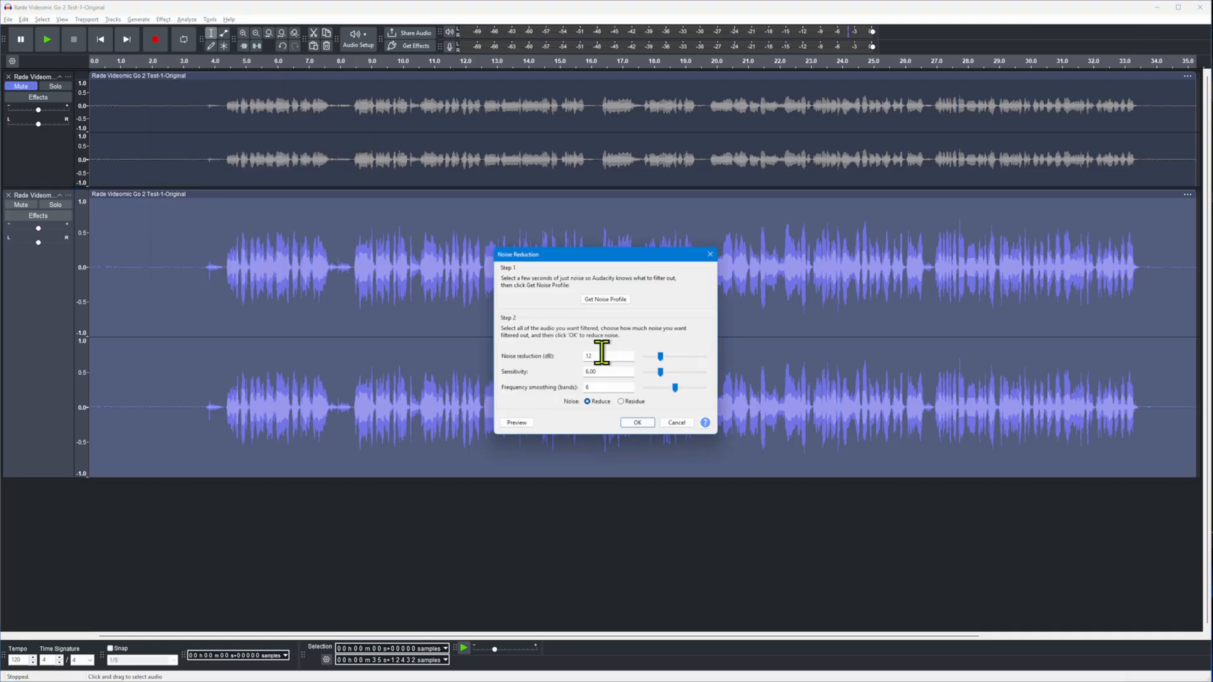
pyautogui.click(635, 422)
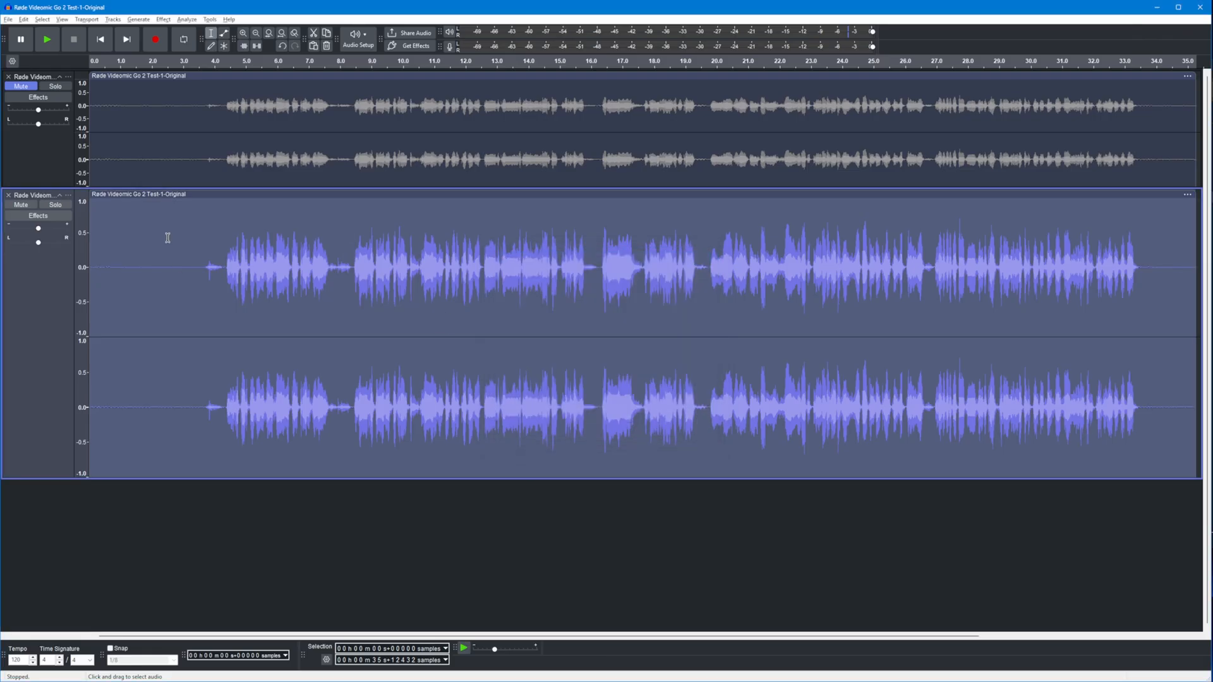
# Step: Run ACX Check on the entire muted upper track and close the report
pyautogui.click(168, 238)
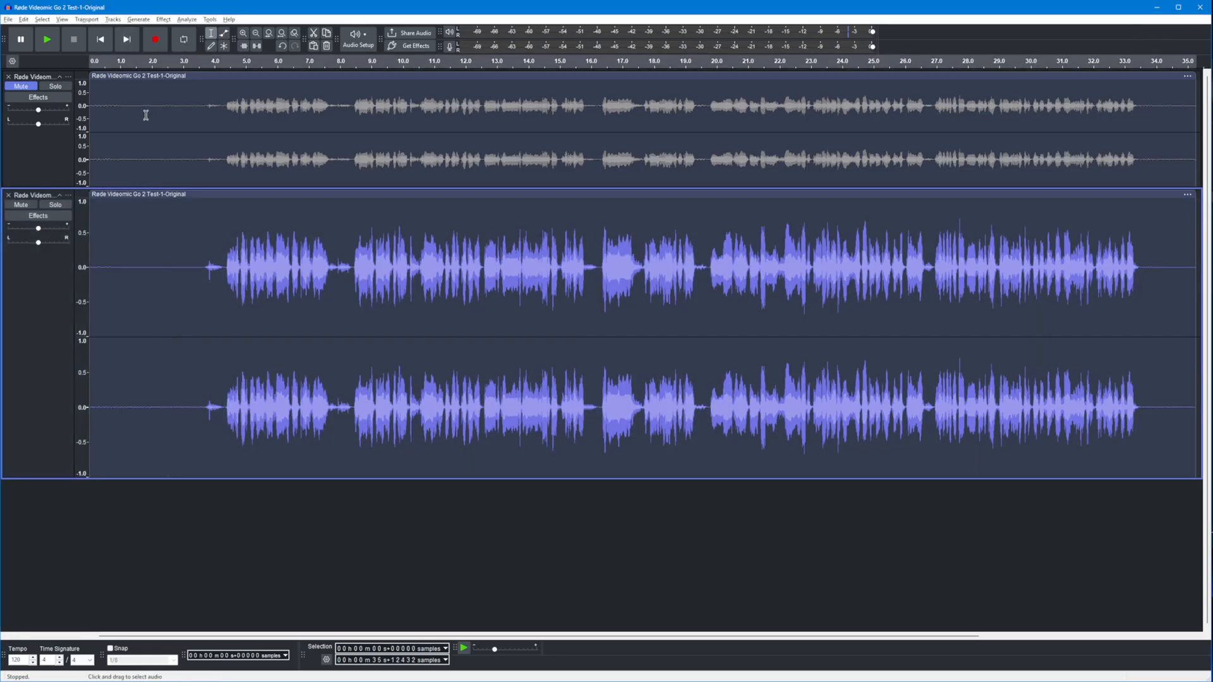
pyautogui.click(146, 115)
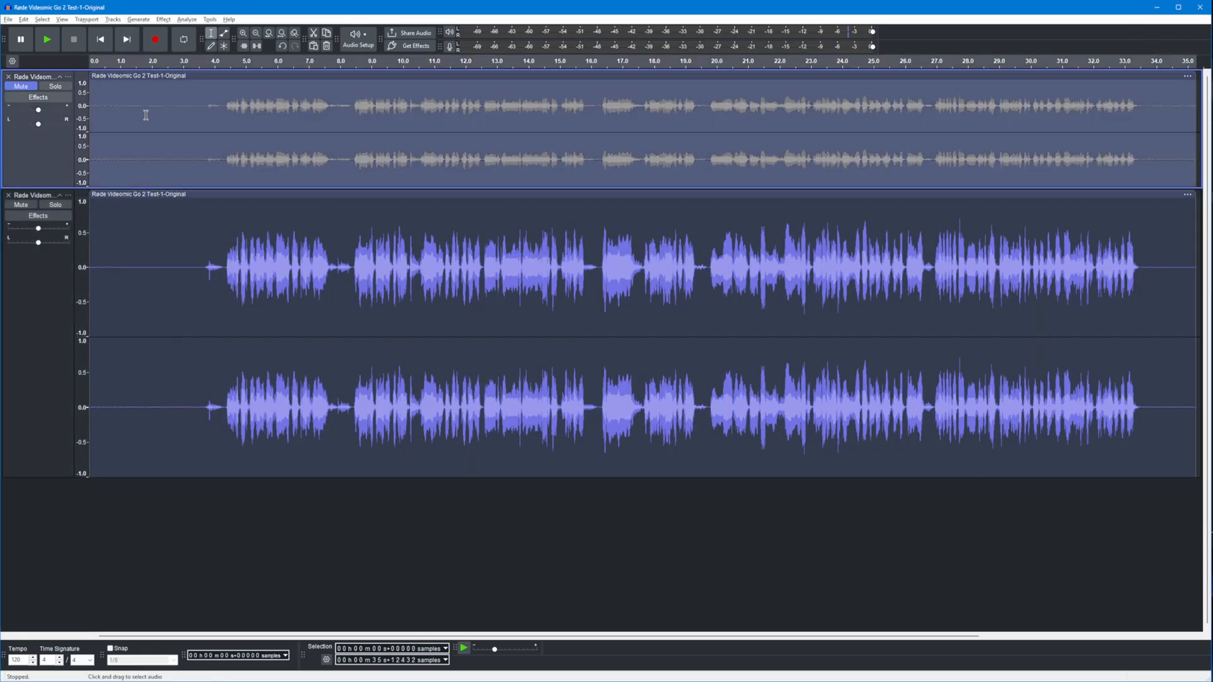
pyautogui.click(187, 19)
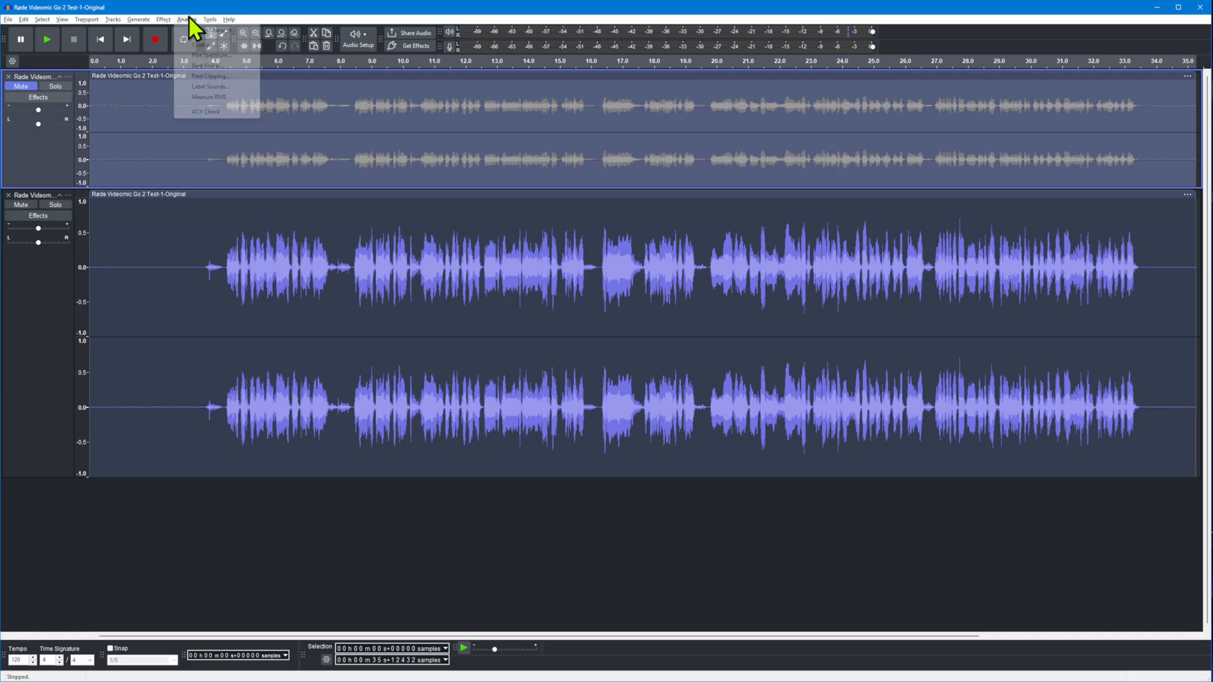
pyautogui.click(209, 111)
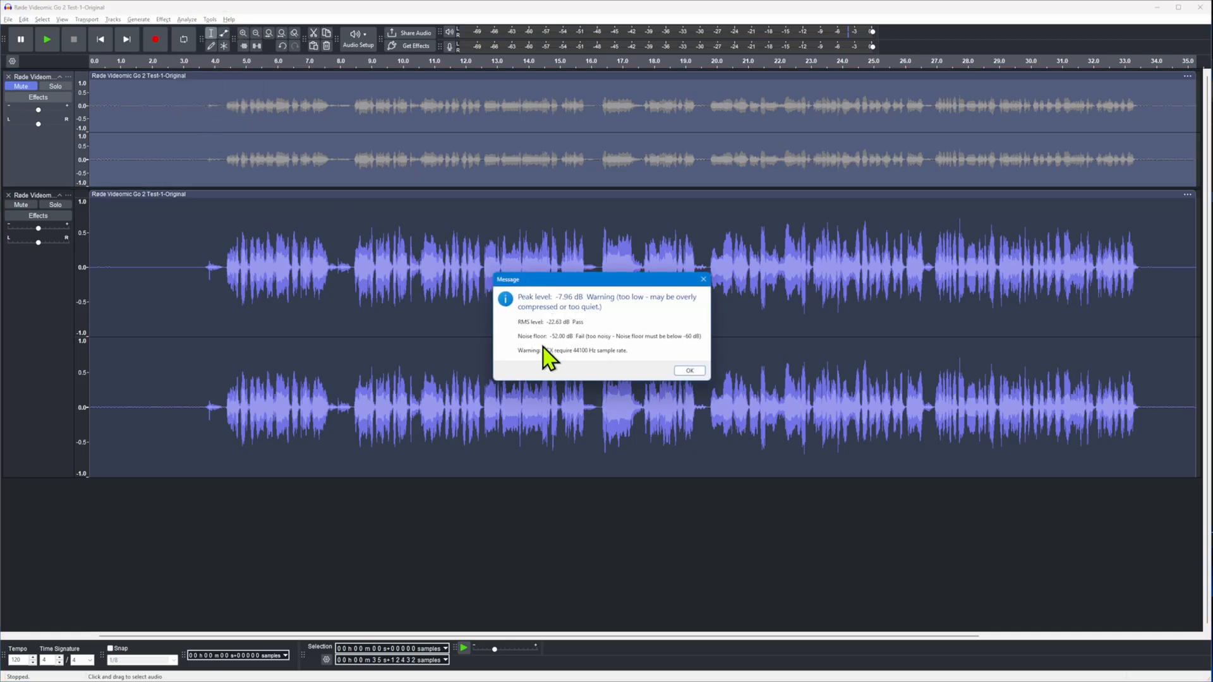
pyautogui.click(687, 372)
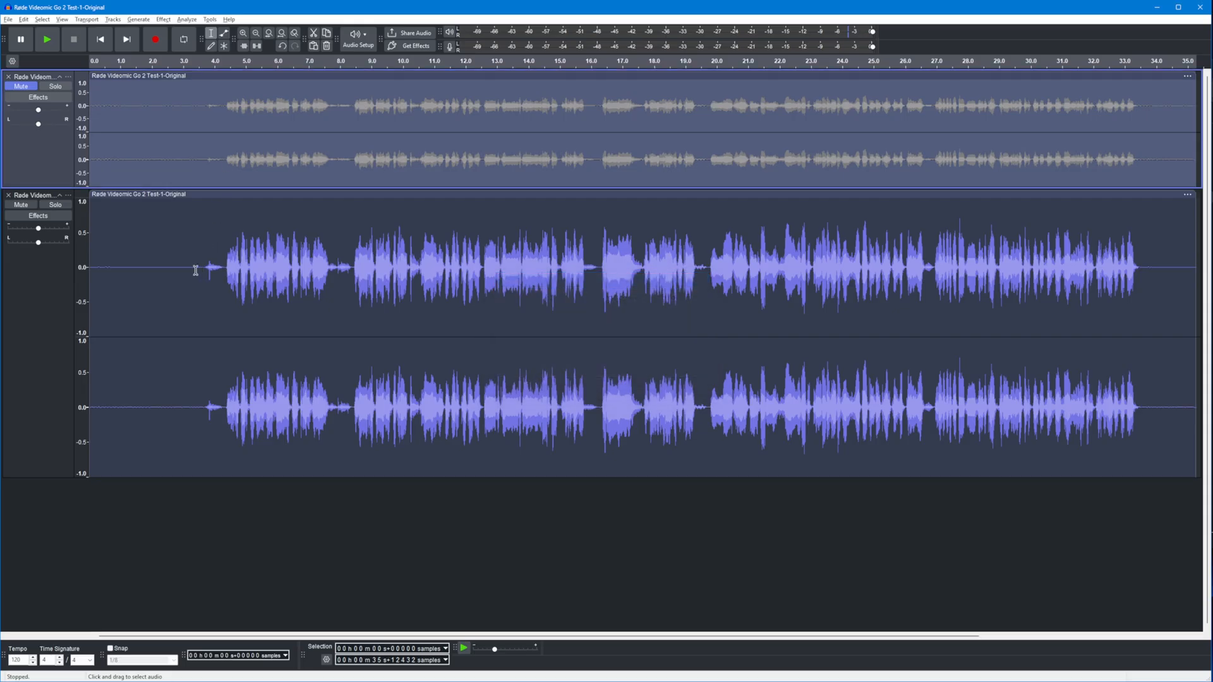
# Step: Run ACX Check on the entire noise-reduced lower track and close the report
pyautogui.click(163, 248)
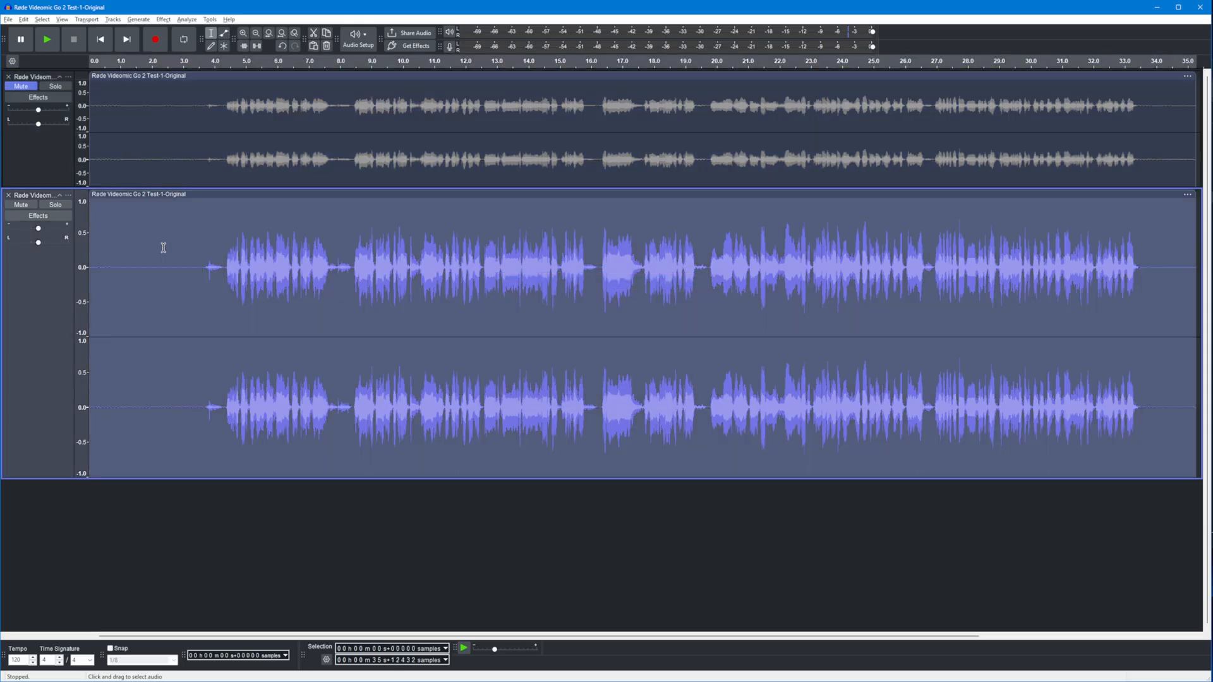
pyautogui.click(163, 20)
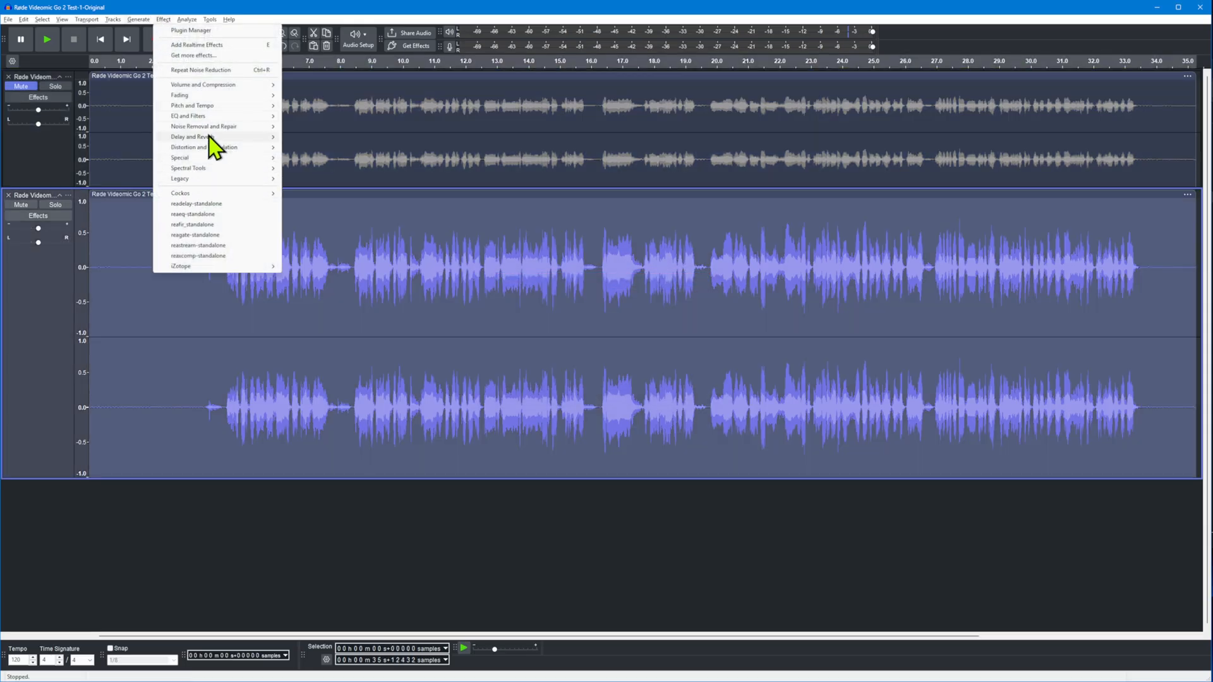
pyautogui.moveTo(187, 20)
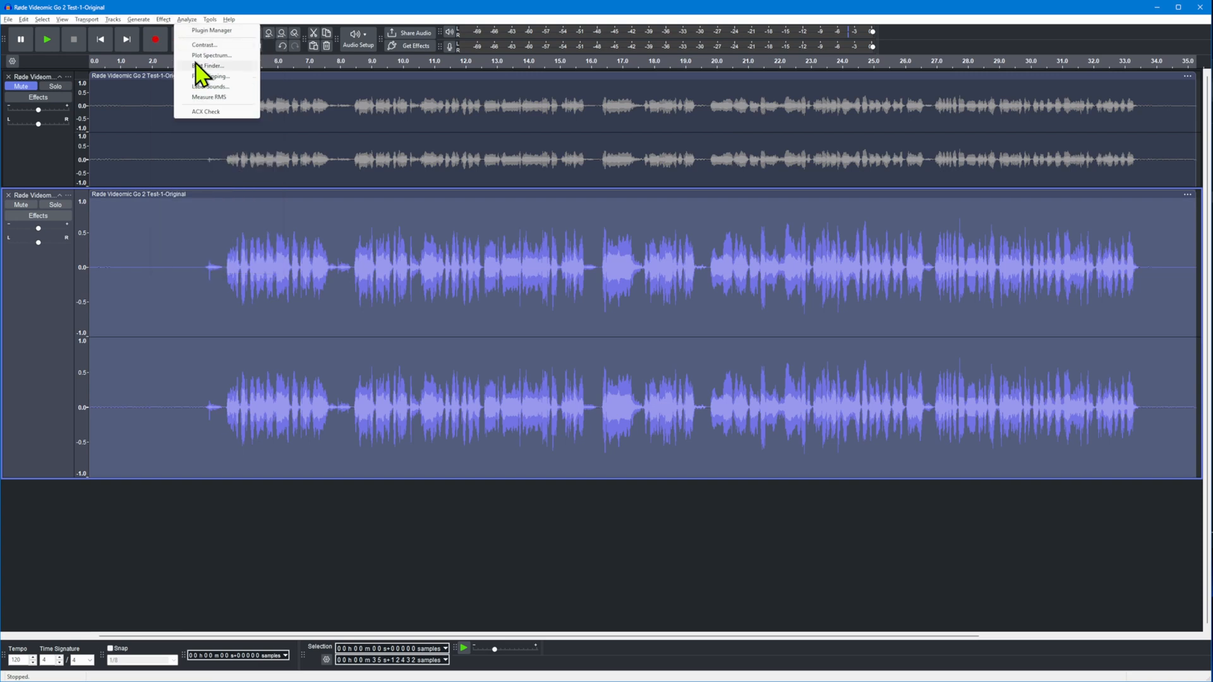
pyautogui.click(204, 111)
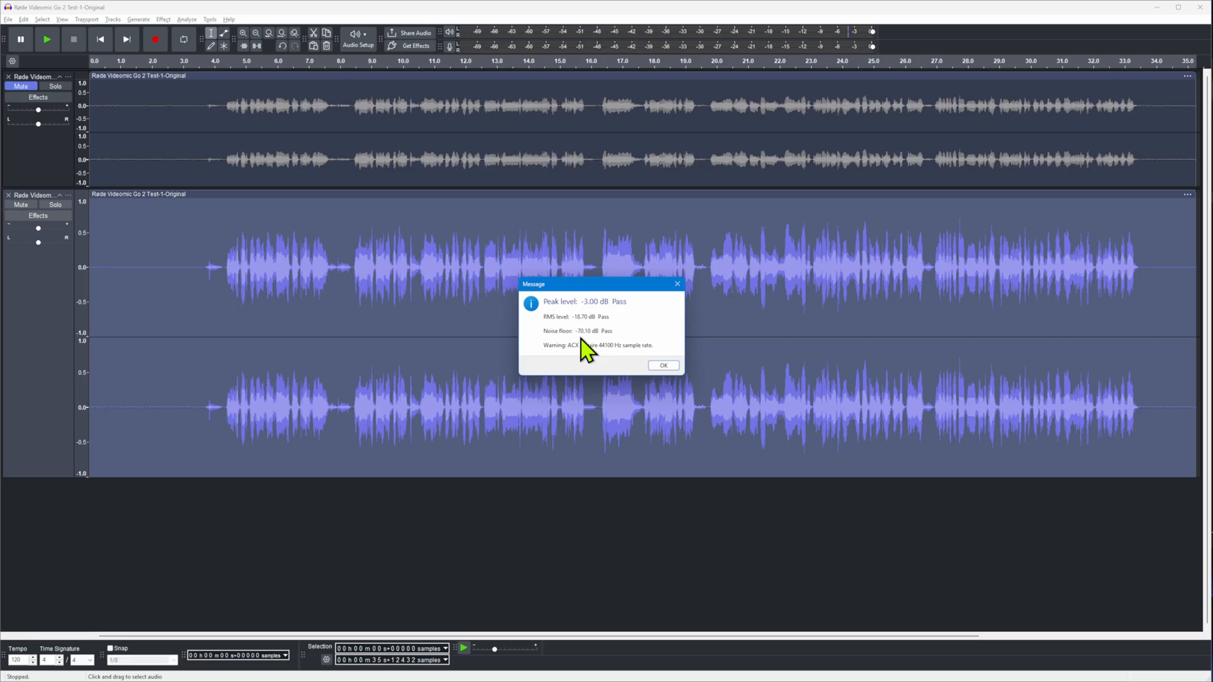
pyautogui.click(663, 365)
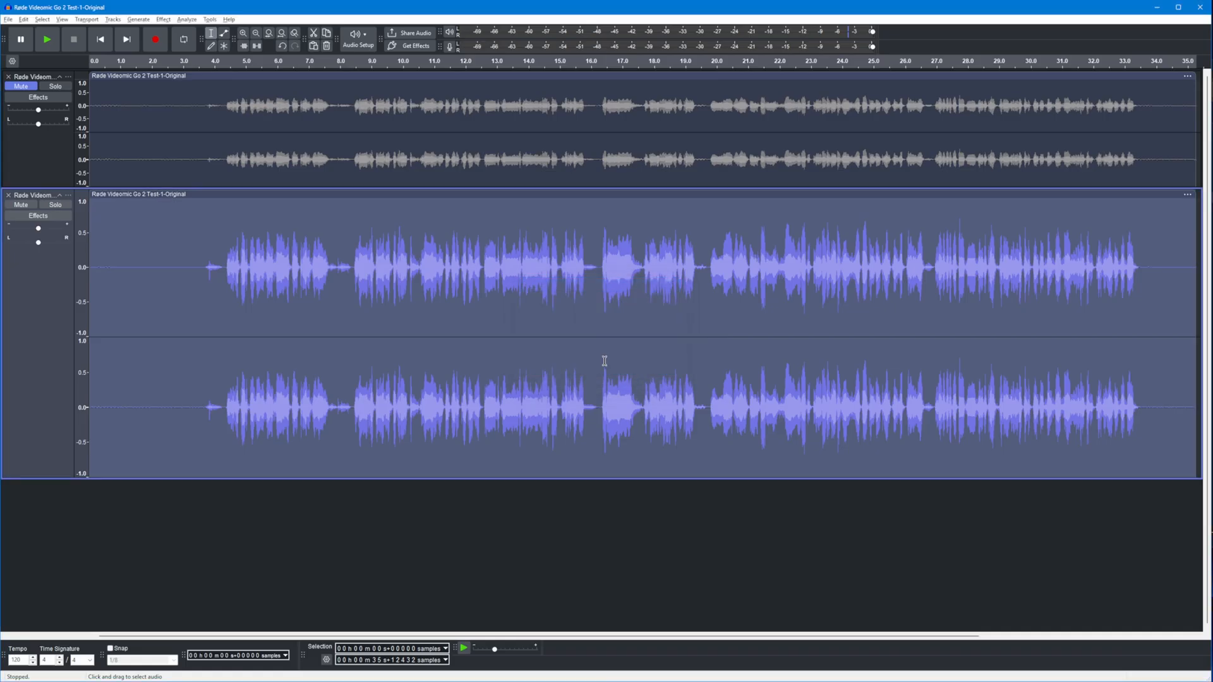
# Step: Clear the selection, play the lower track from the beginning, and stop playback
pyautogui.click(152, 232)
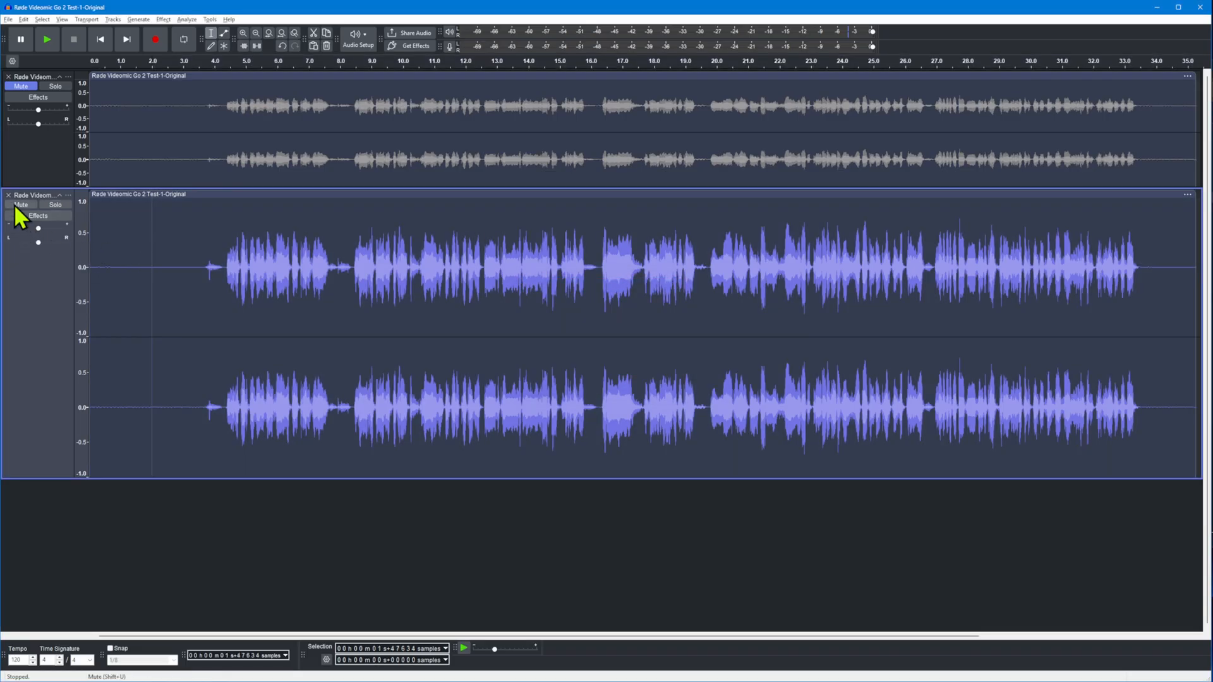
pyautogui.click(99, 45)
pyautogui.click(47, 39)
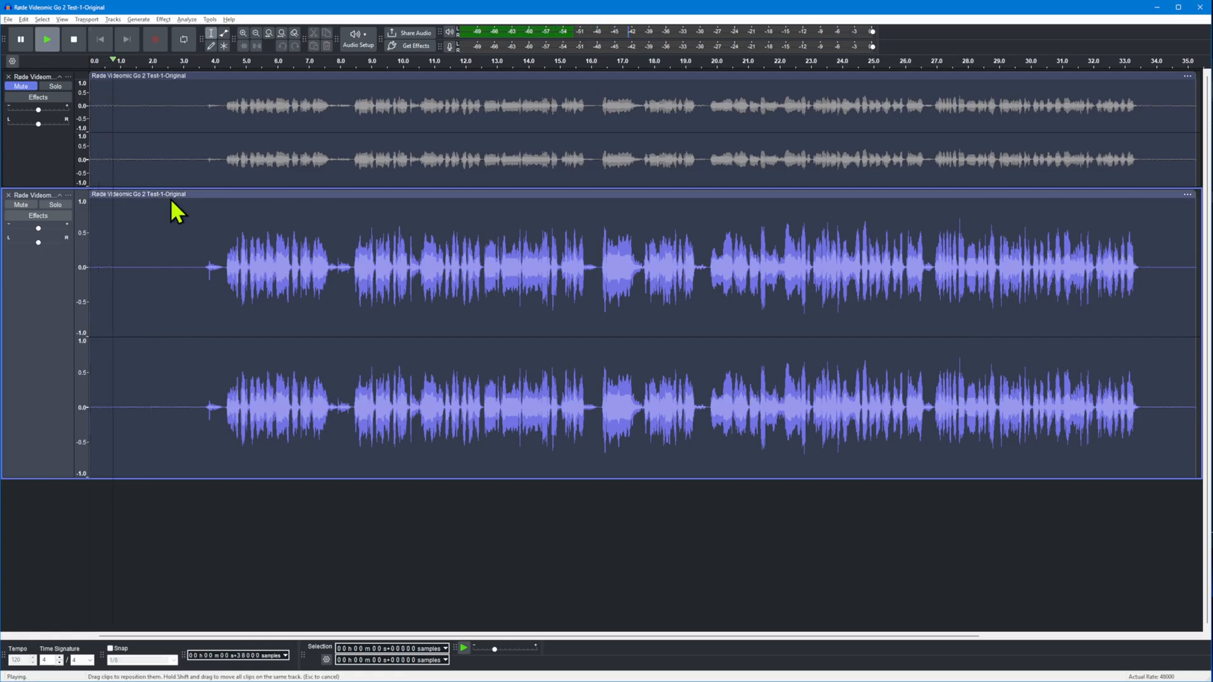
pyautogui.click(74, 37)
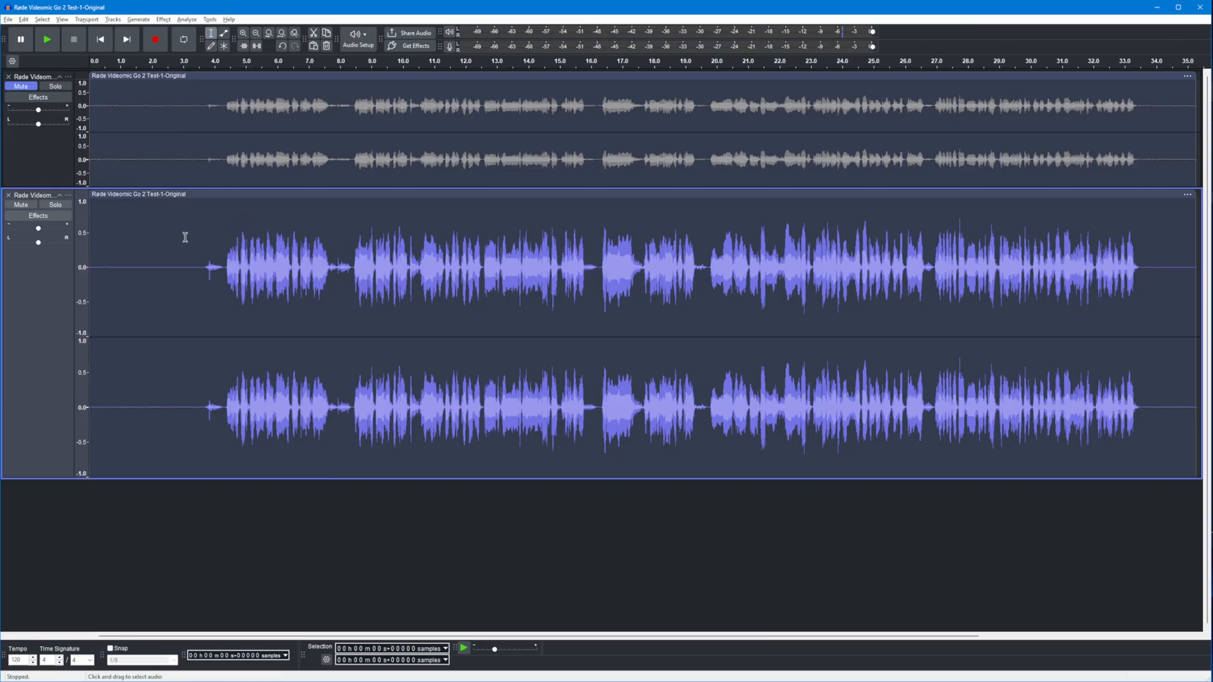
# Step: Select the entire lower track again, repeat ACX Check on it, and close the report
pyautogui.doubleClick(168, 227)
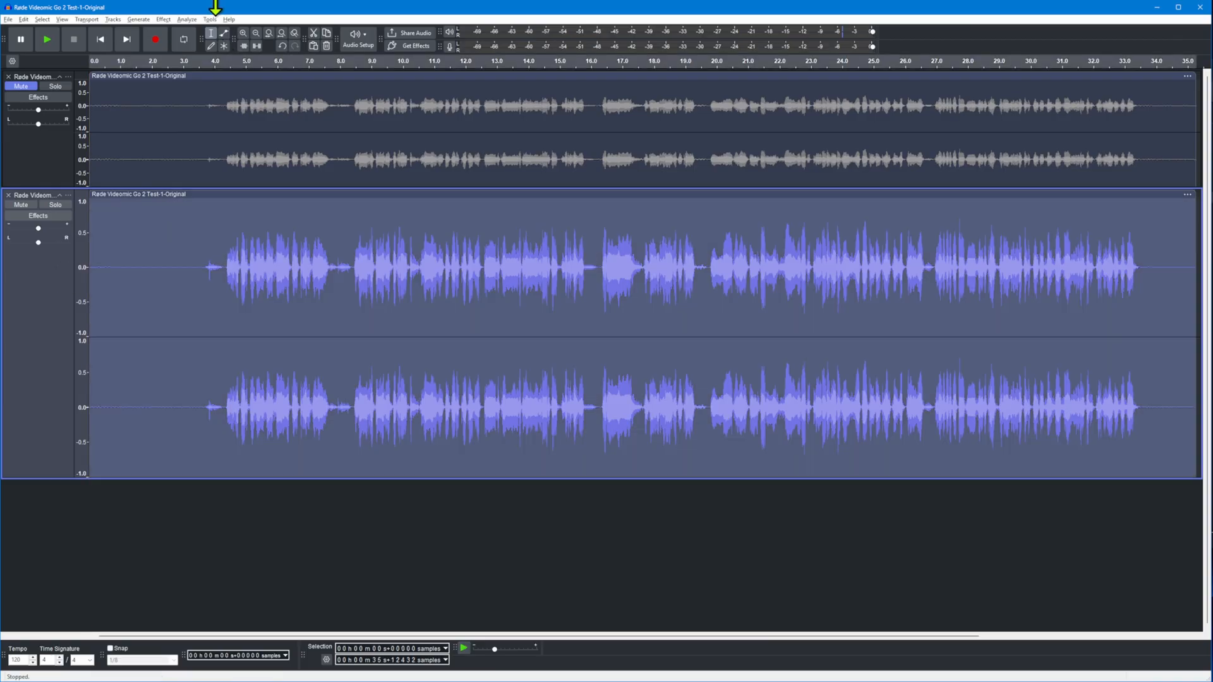
pyautogui.click(187, 20)
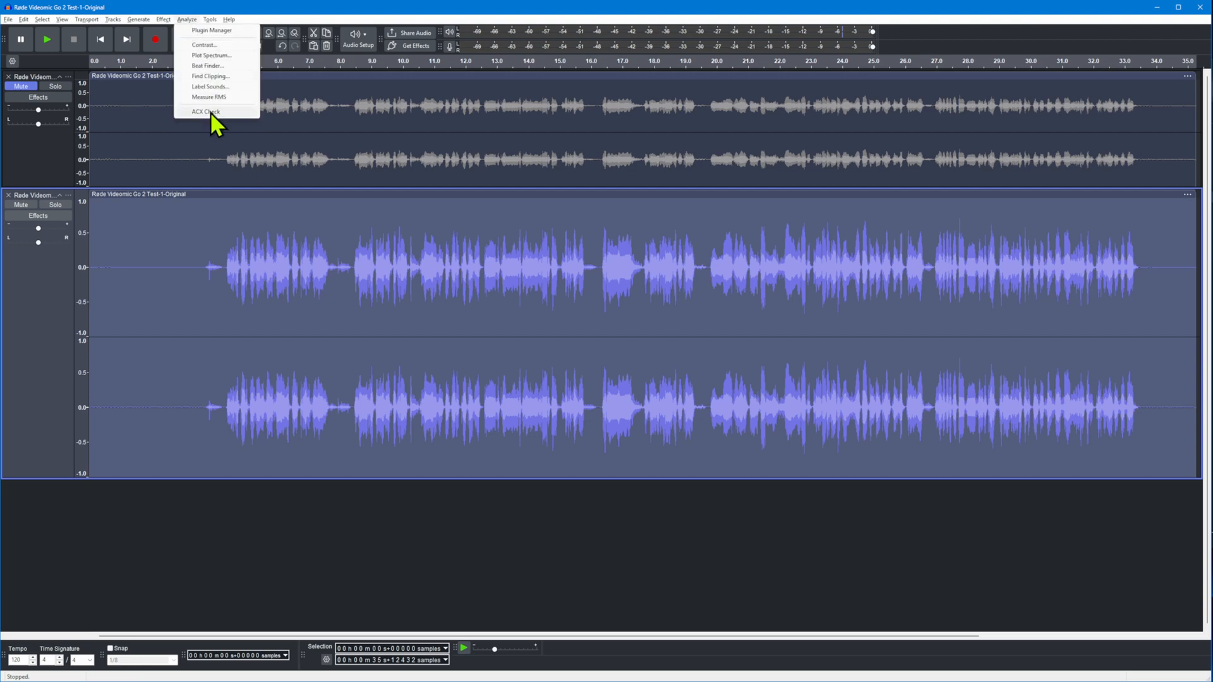
pyautogui.click(210, 111)
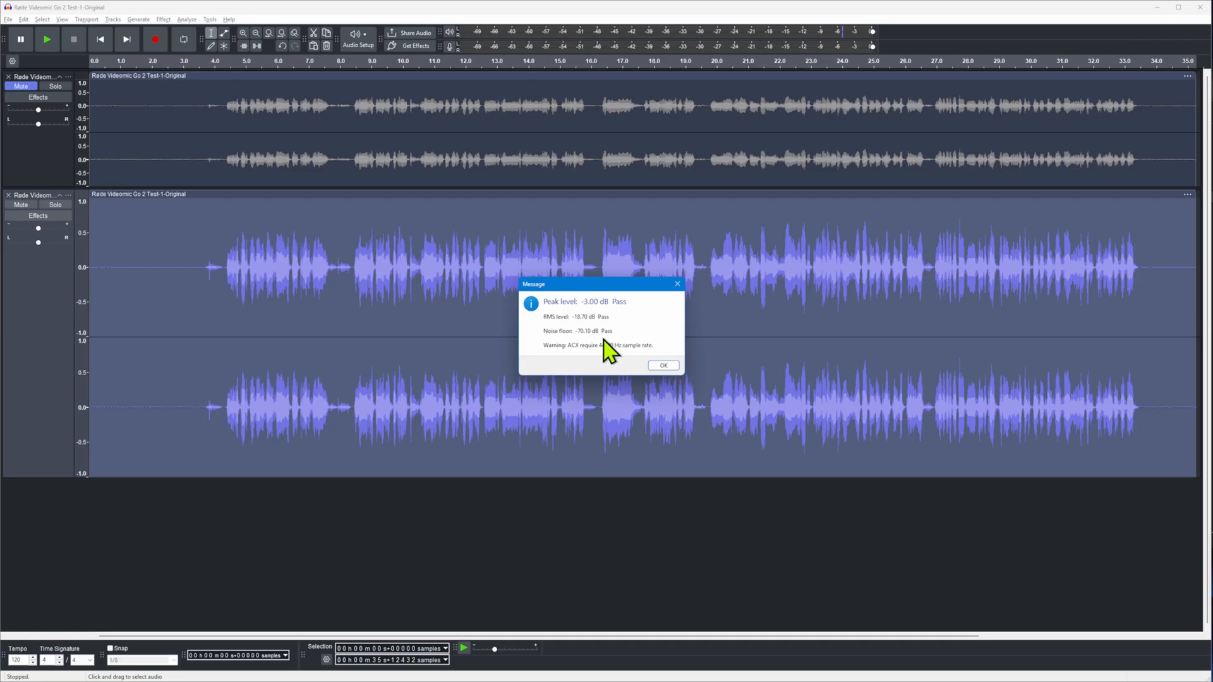
pyautogui.click(664, 366)
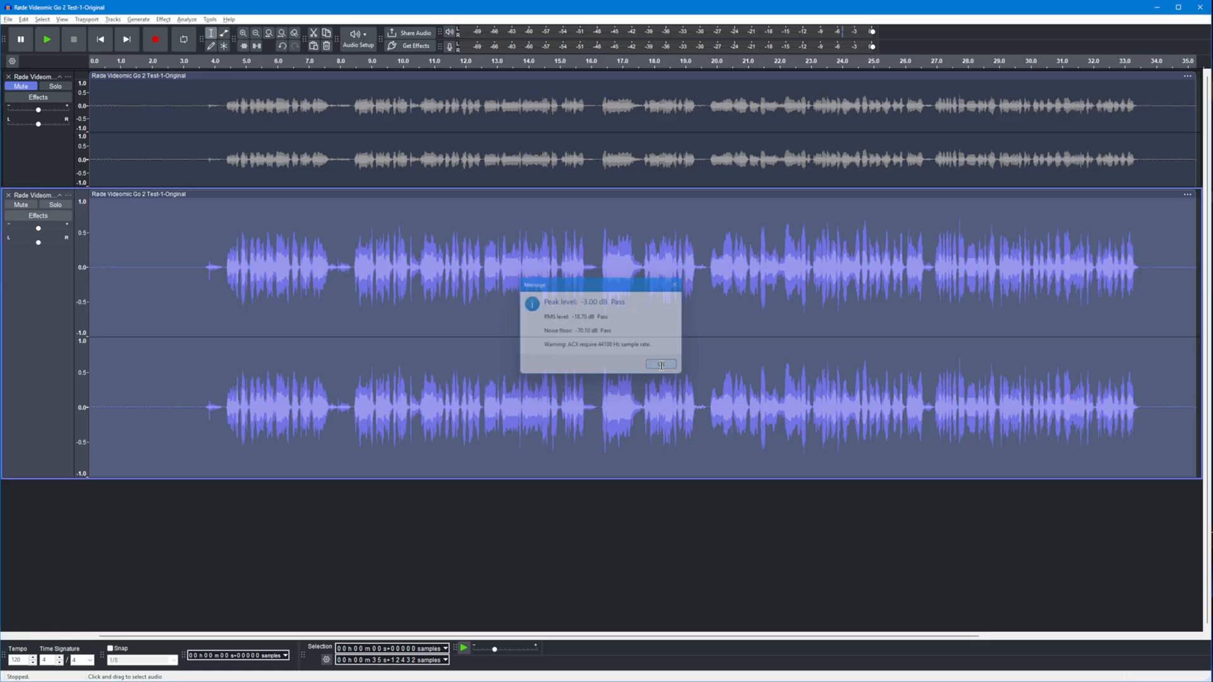
# Step: Normalize the entire lower track to a peak amplitude of -1 dB with DC offset removal
pyautogui.click(162, 19)
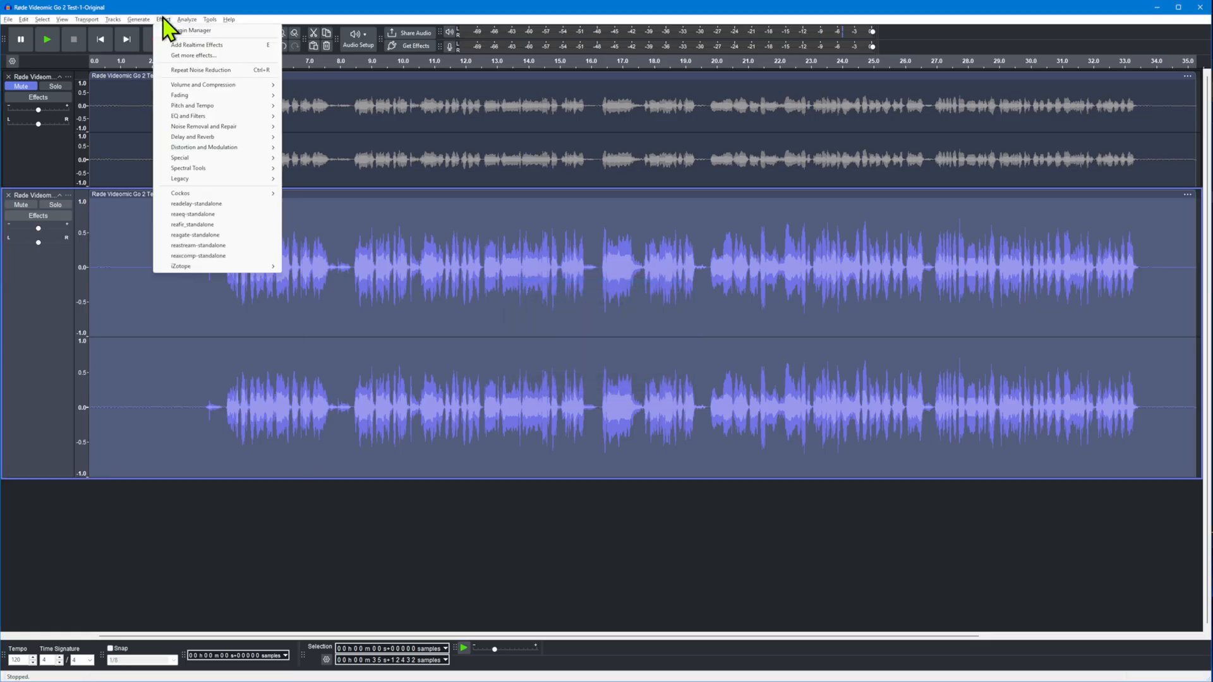
pyautogui.moveTo(215, 85)
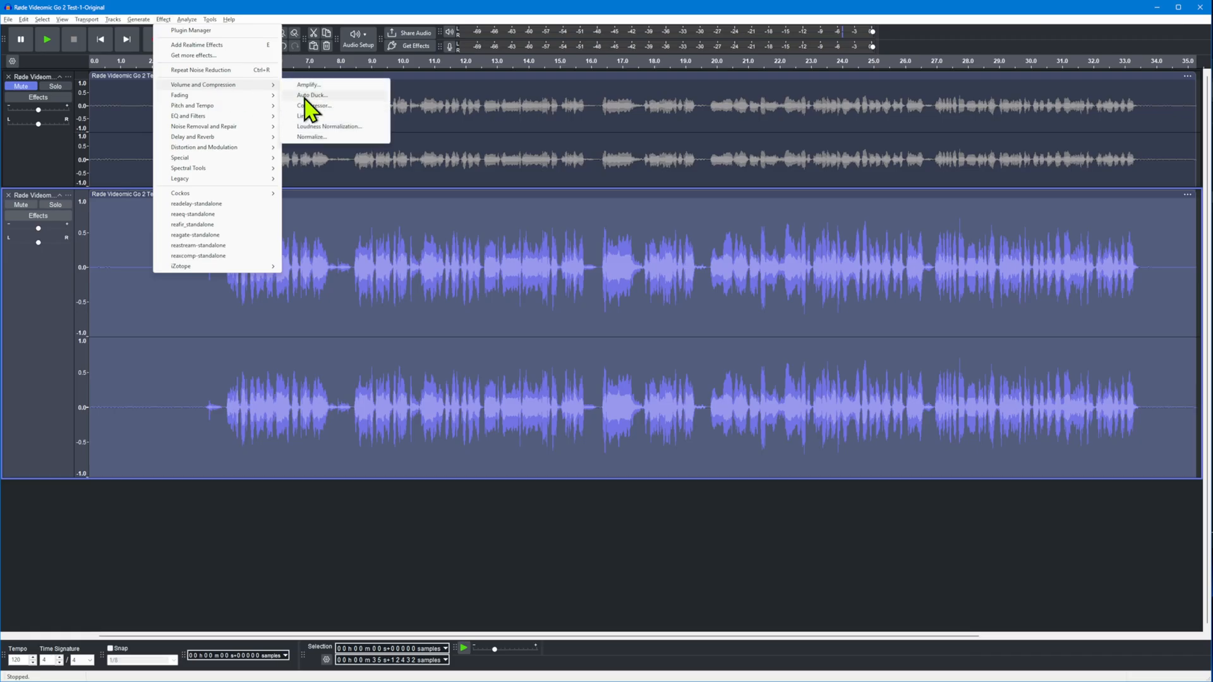
pyautogui.click(326, 137)
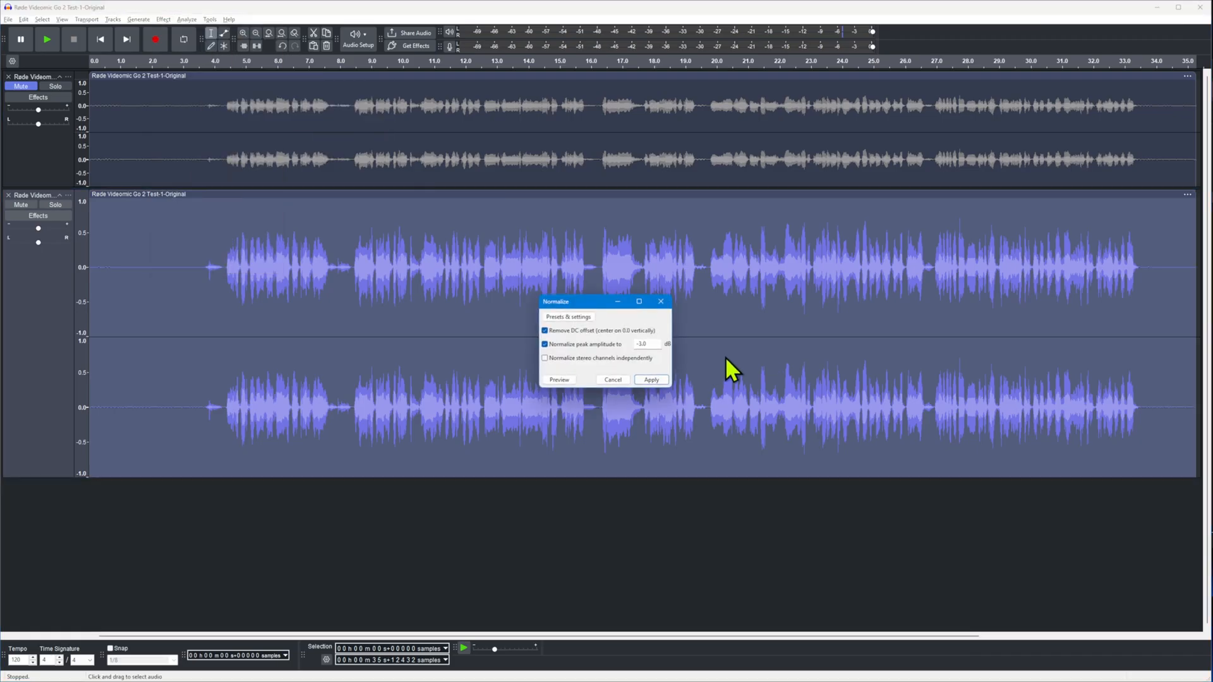
pyautogui.click(656, 344)
pyautogui.write('1')
pyautogui.click(649, 380)
# Step: Clear the selection and play the newly normalized lower track from the beginning
pyautogui.click(153, 233)
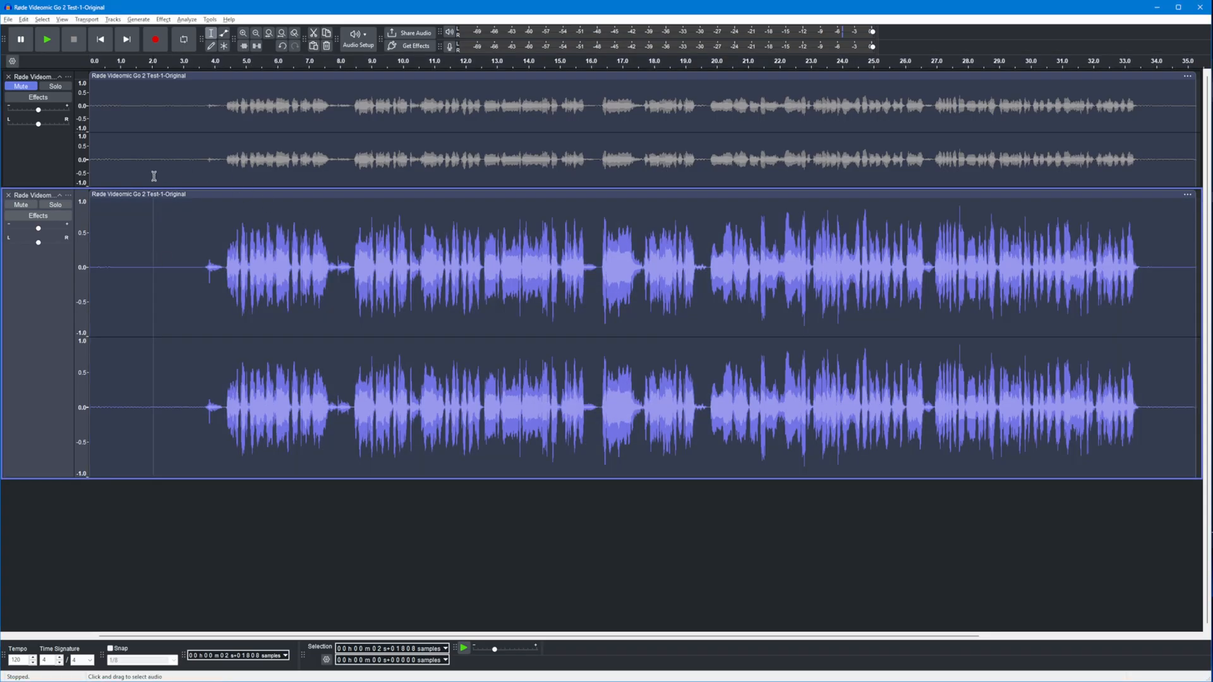
pyautogui.click(100, 40)
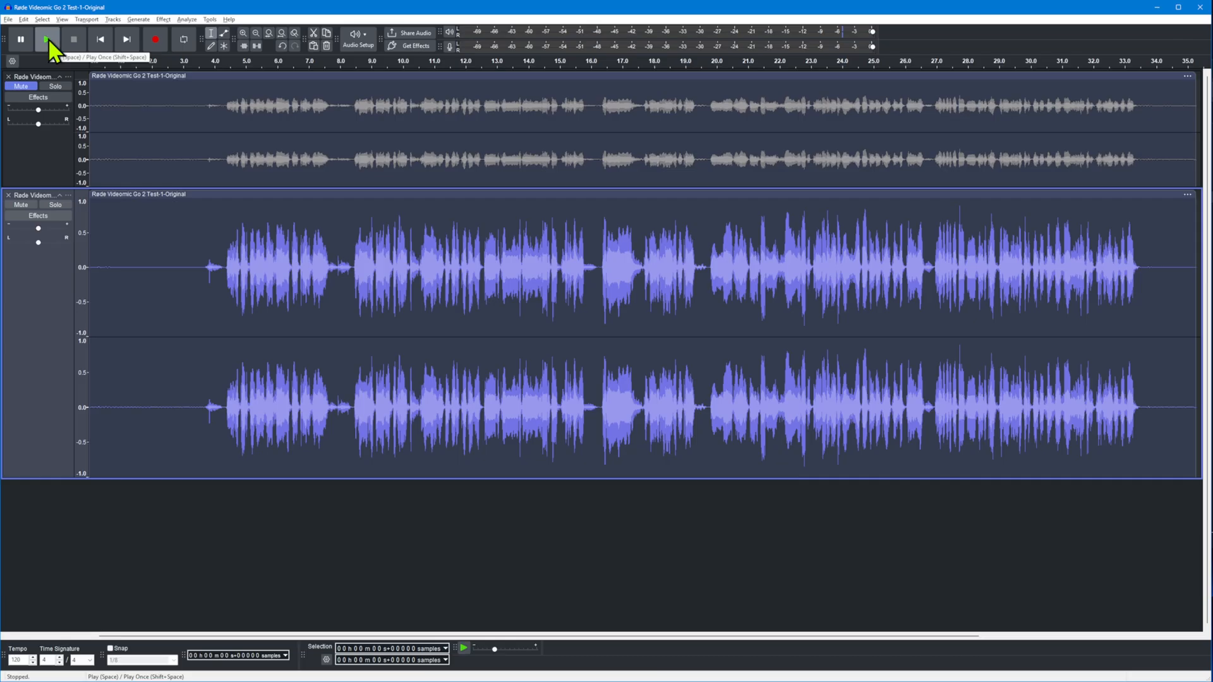
pyautogui.click(48, 38)
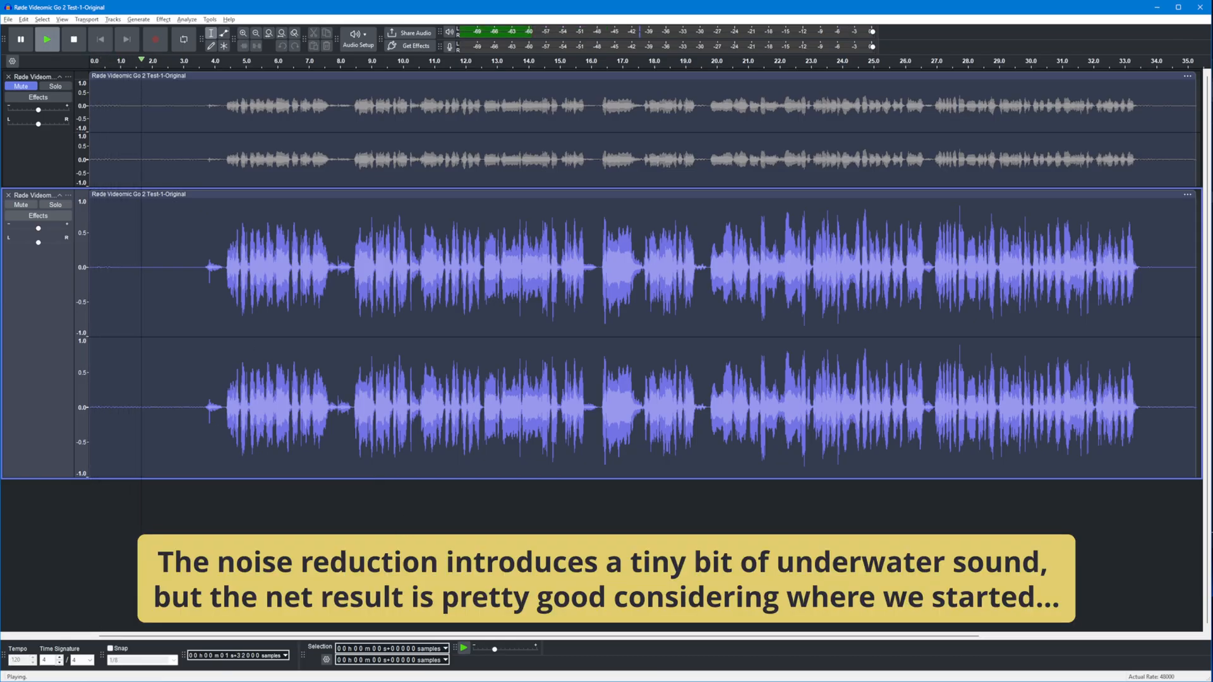